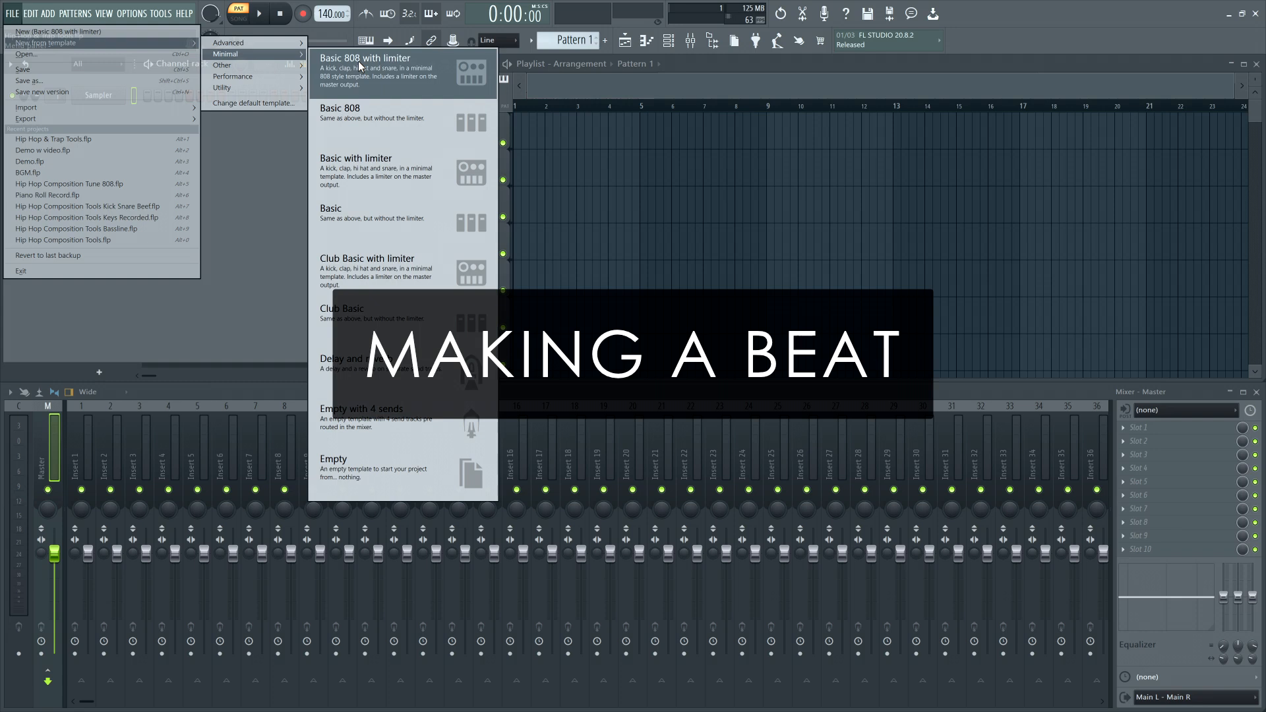
Step: Start a project from the Basic 808 with limiter template and set the tempo to 140 BPM
left_click(359, 61)
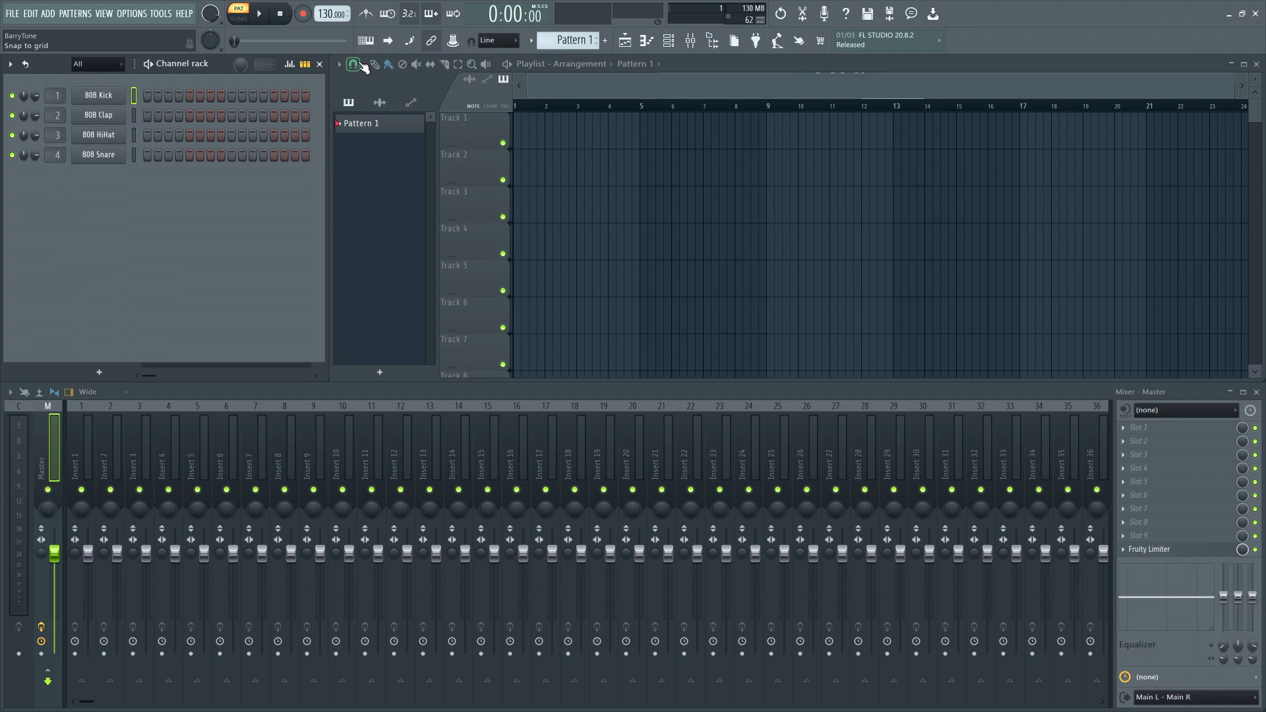
right_click(324, 12)
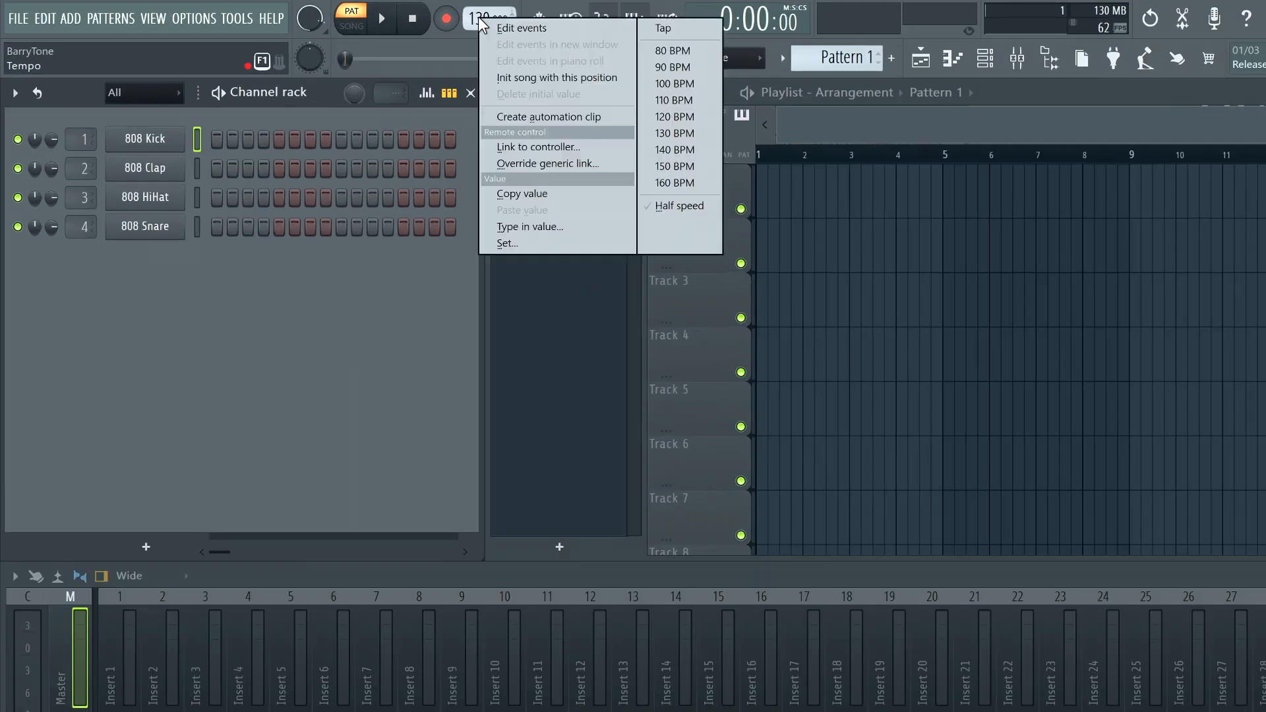
left_click(500, 228)
type("140")
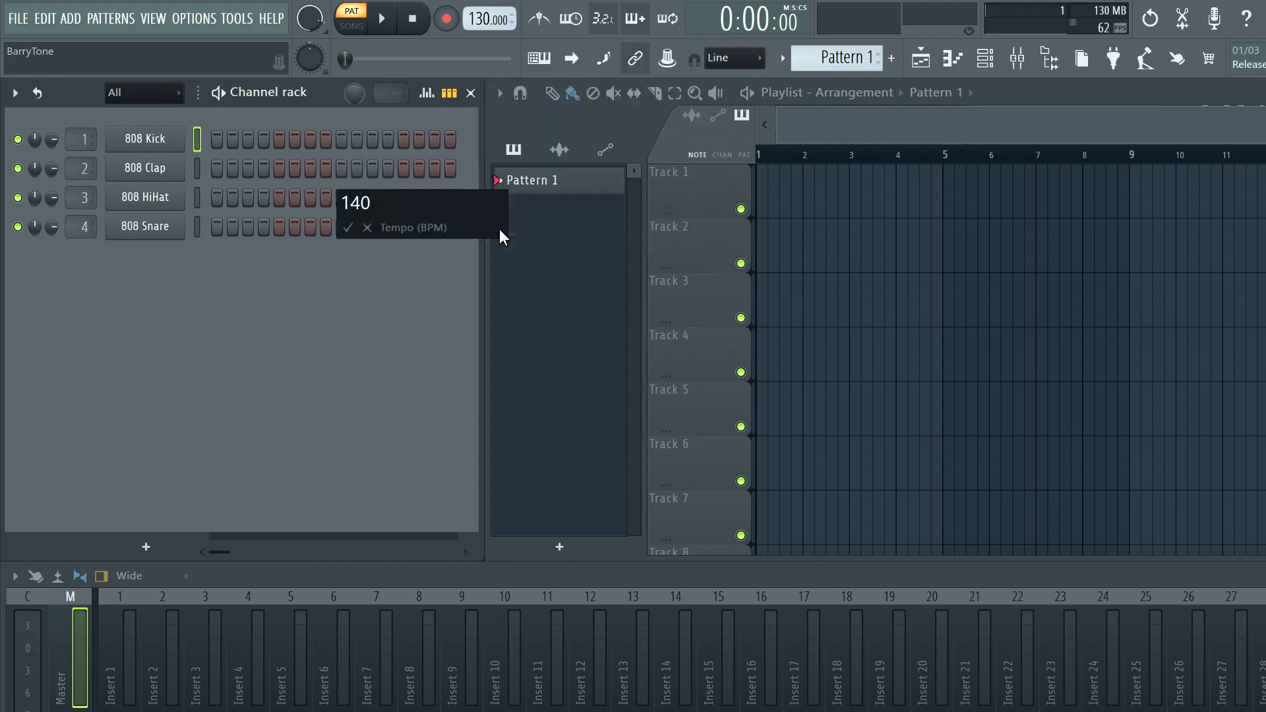
key("Return")
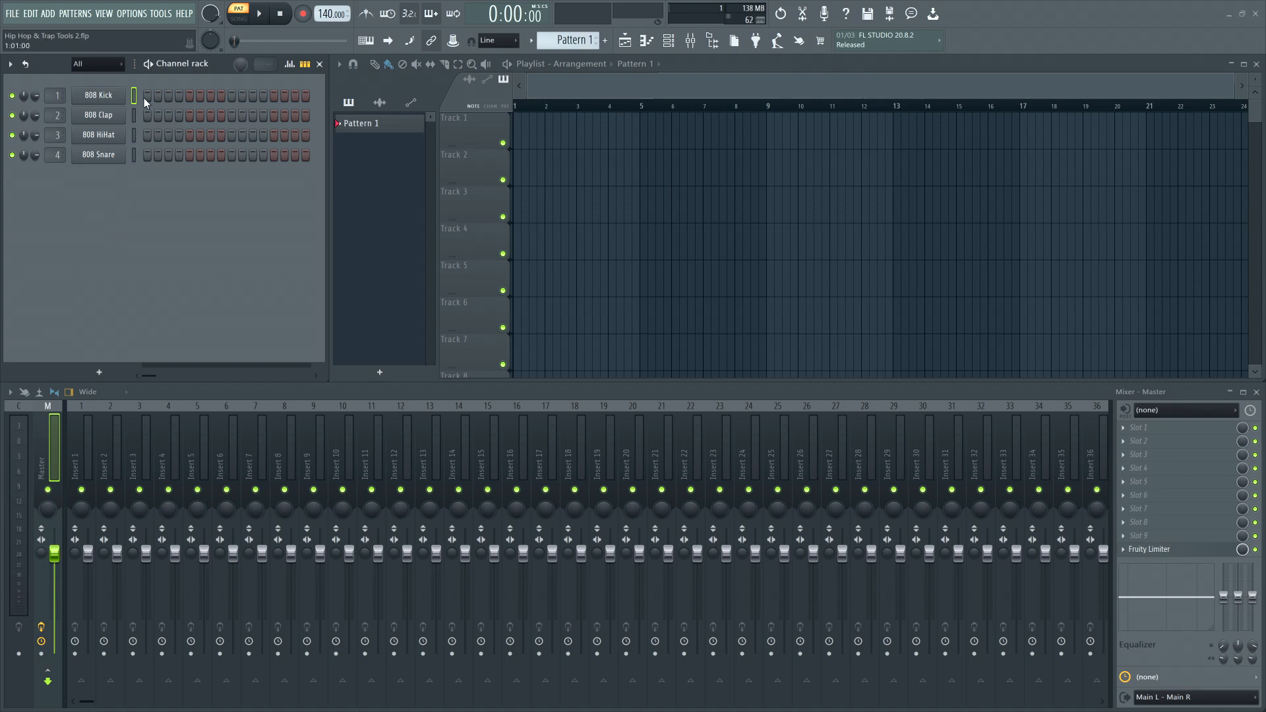
Step: Program the 808 Kick on steps 1 and 13 and the 808 Snare on step 9, and play the pattern
left_click(147, 96)
left_click(232, 156)
key("space")
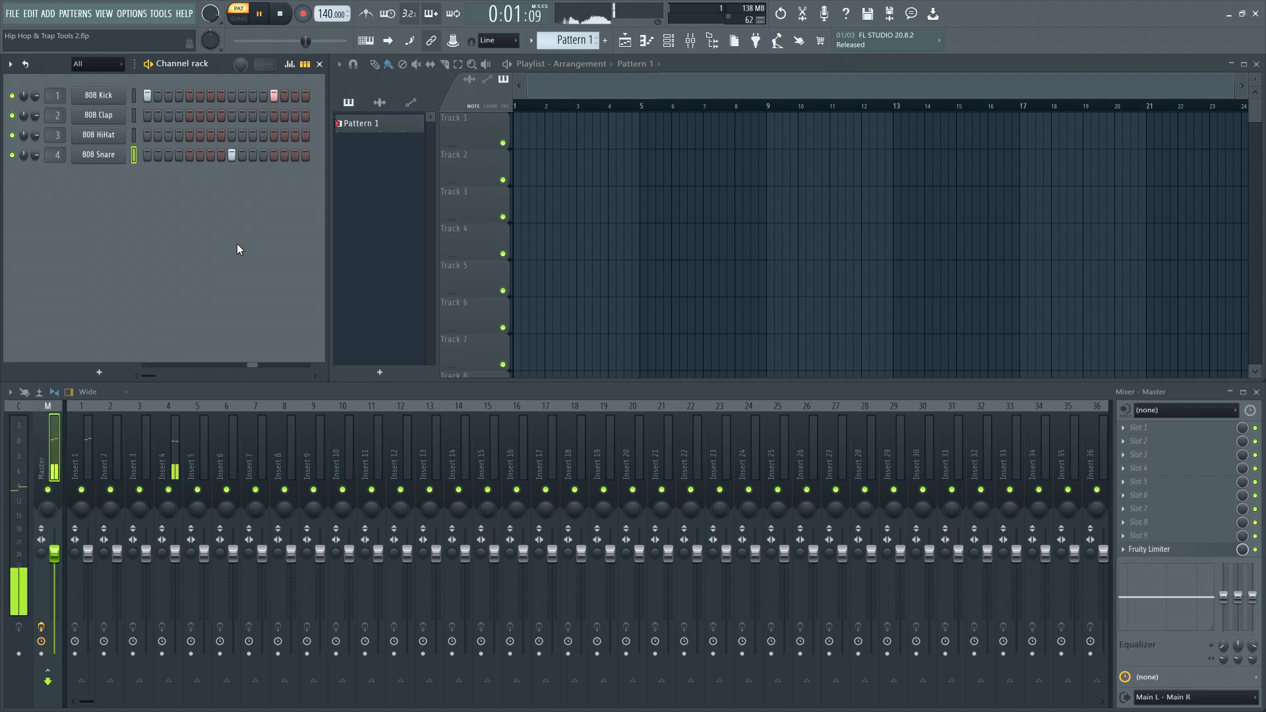
key("space")
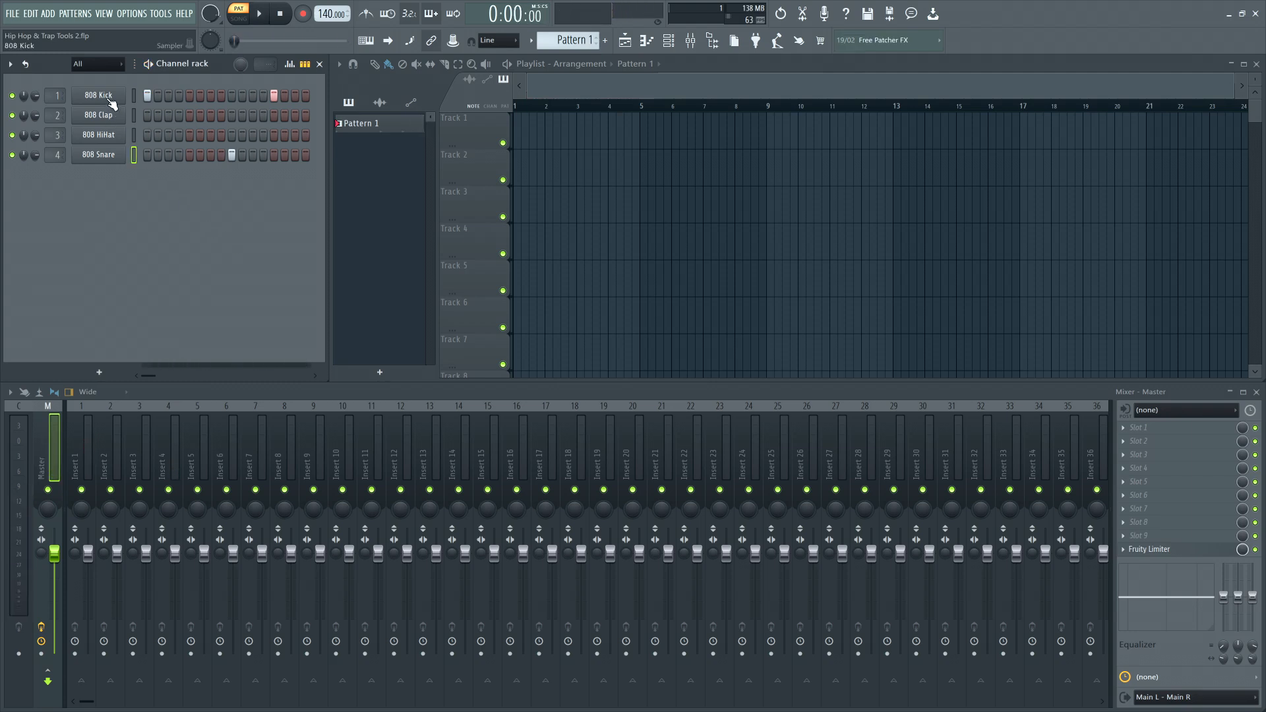
Step: Bend the 808 Kick's pitch slightly upward with the precomputed Pogo effect, auditioning the sample
left_click(109, 99)
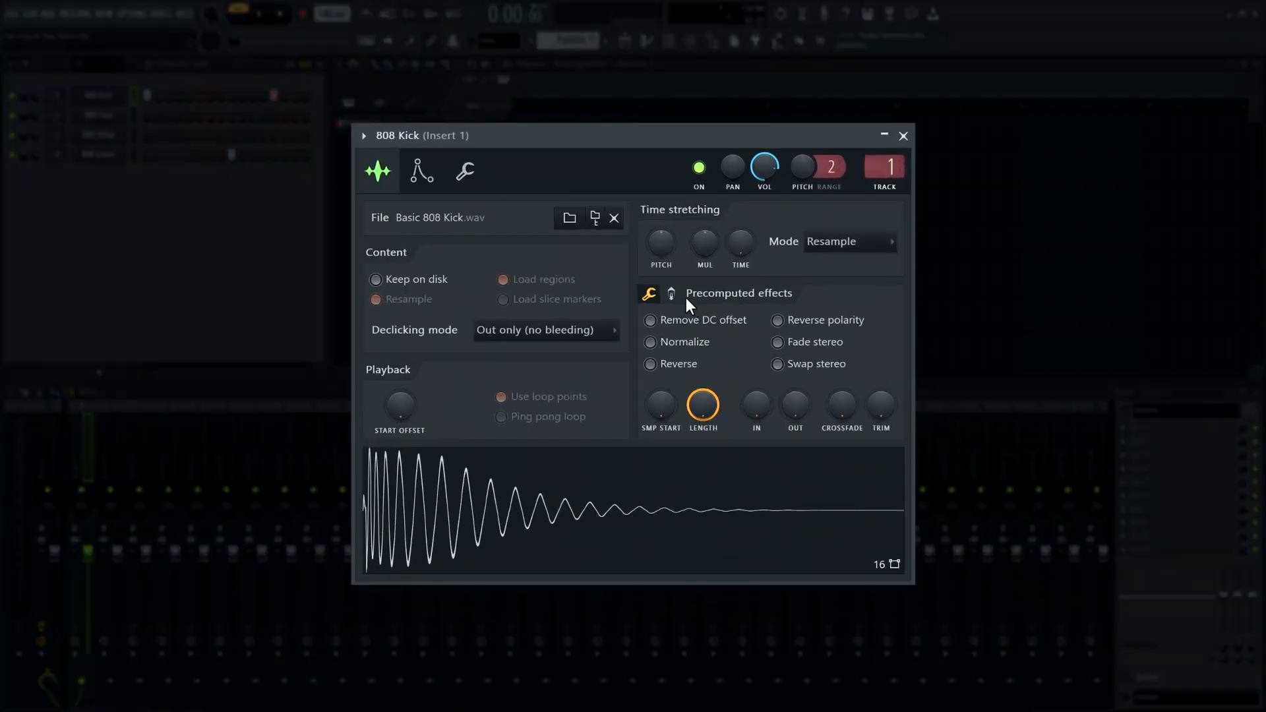
left_click(672, 294)
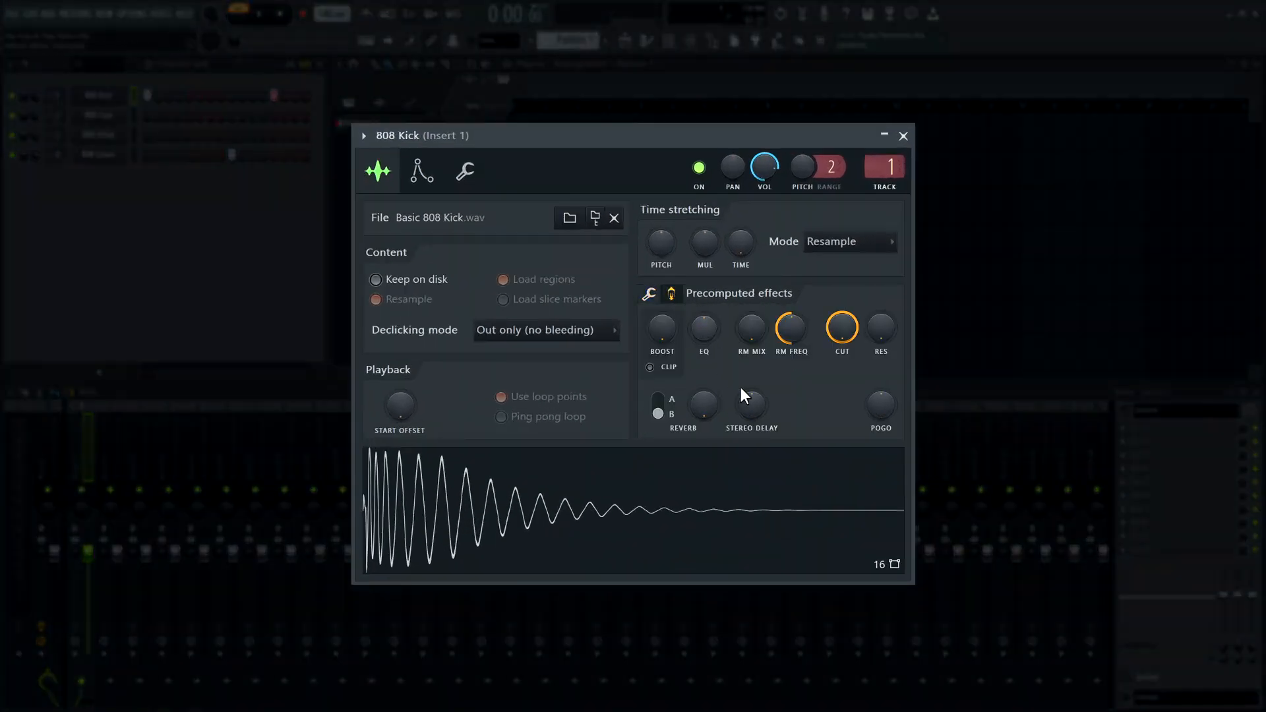
left_click_drag(881, 404, 881, 444)
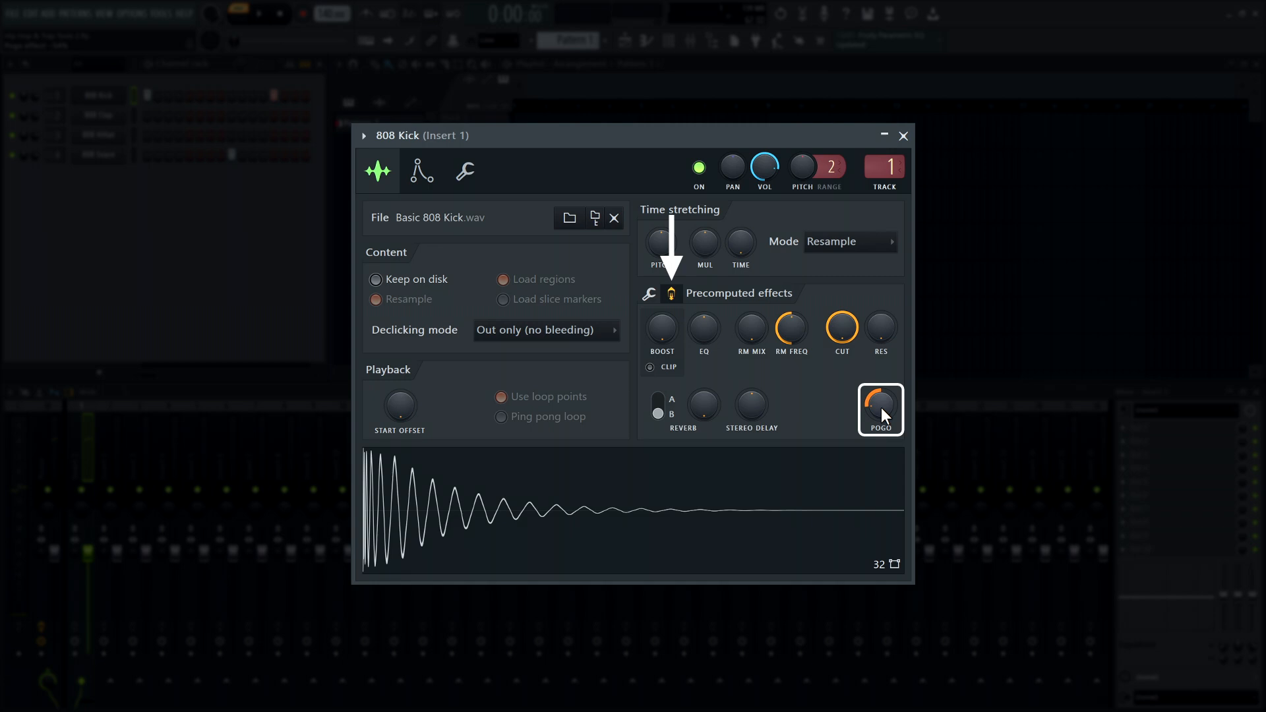
mouse_move(881, 407)
left_mouse_down()
mouse_move(881, 381)
mouse_move(881, 392)
left_mouse_up()
left_click(696, 518)
left_click(569, 535)
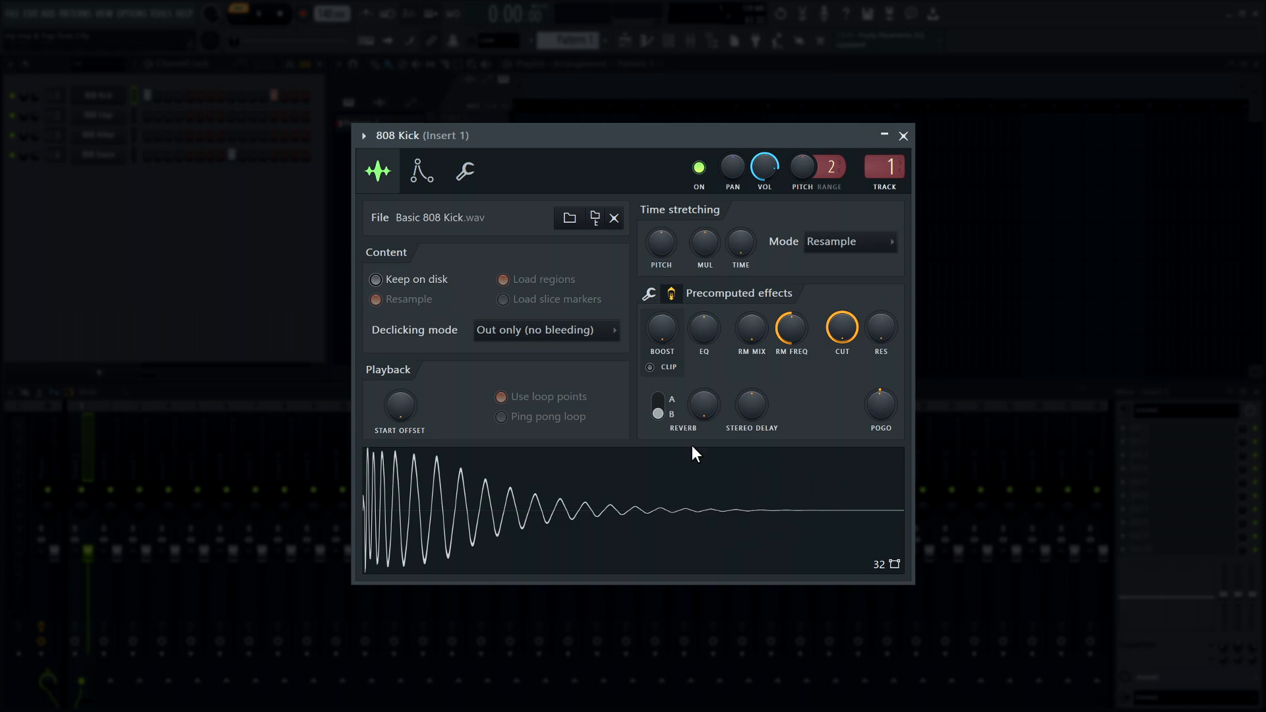
Step: Adjust the 808 Kick's sample start, try a shorter sample length, and restore the length to full
left_click(648, 295)
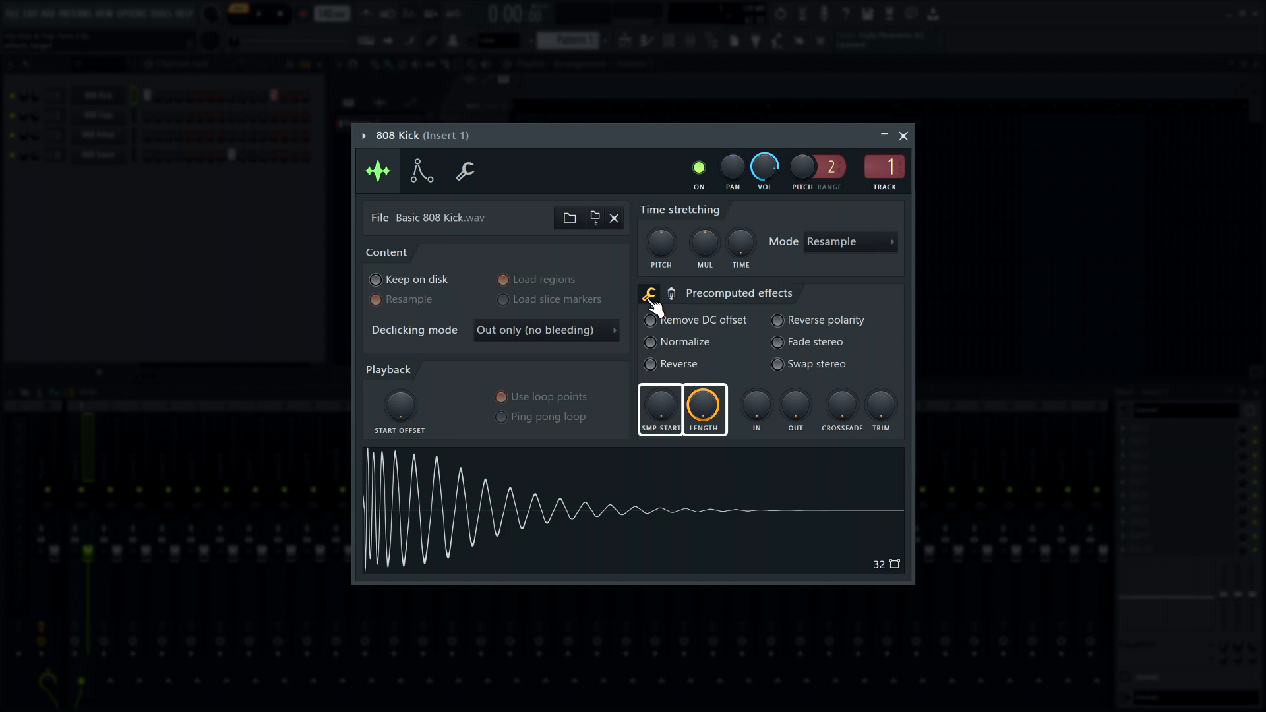
left_click_drag(663, 411, 678, 517)
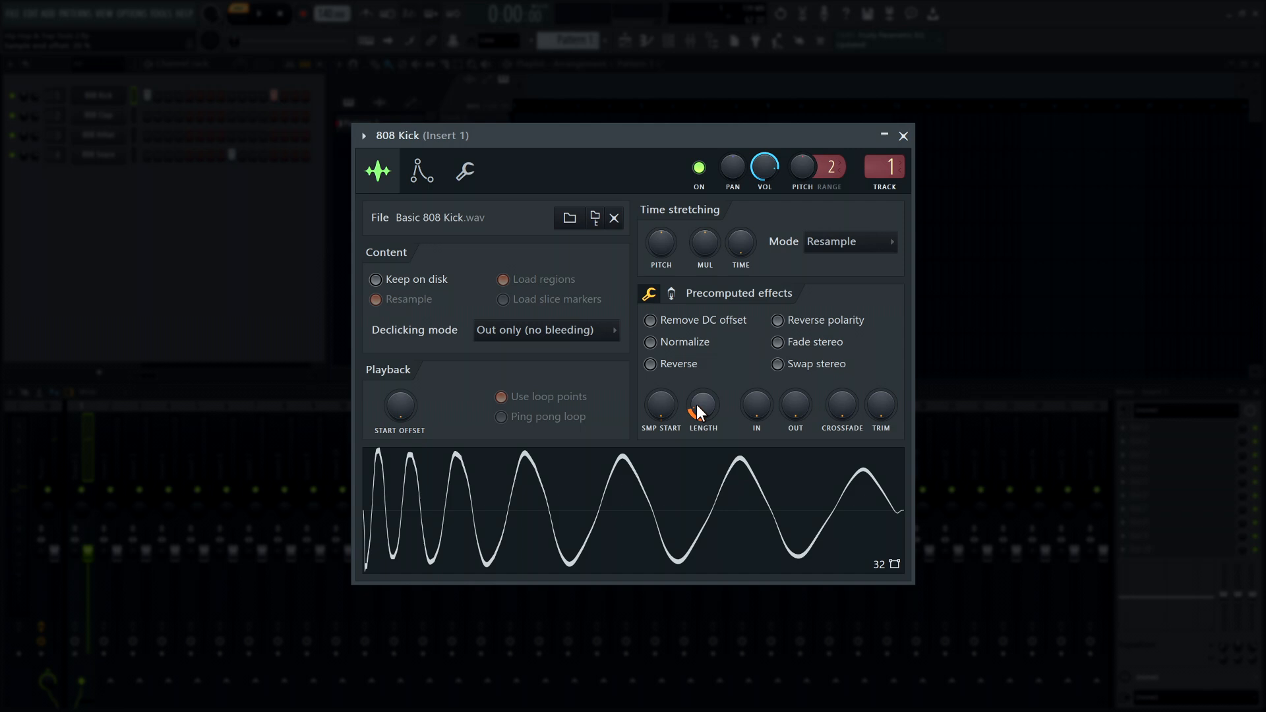
left_click_drag(698, 404, 699, 323)
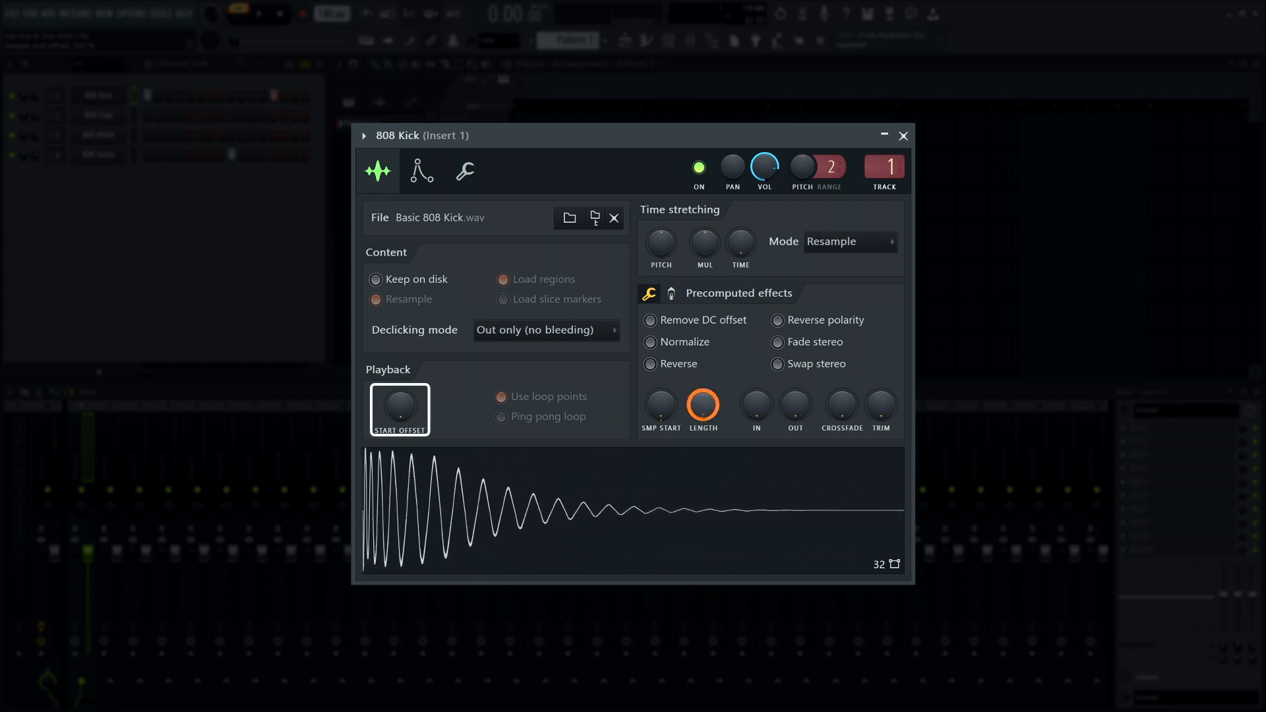
Step: Raise the 808 Kick's playback start offset to skip its first cycles, auditioning the sample
left_click_drag(404, 410, 404, 407)
left_click(419, 518)
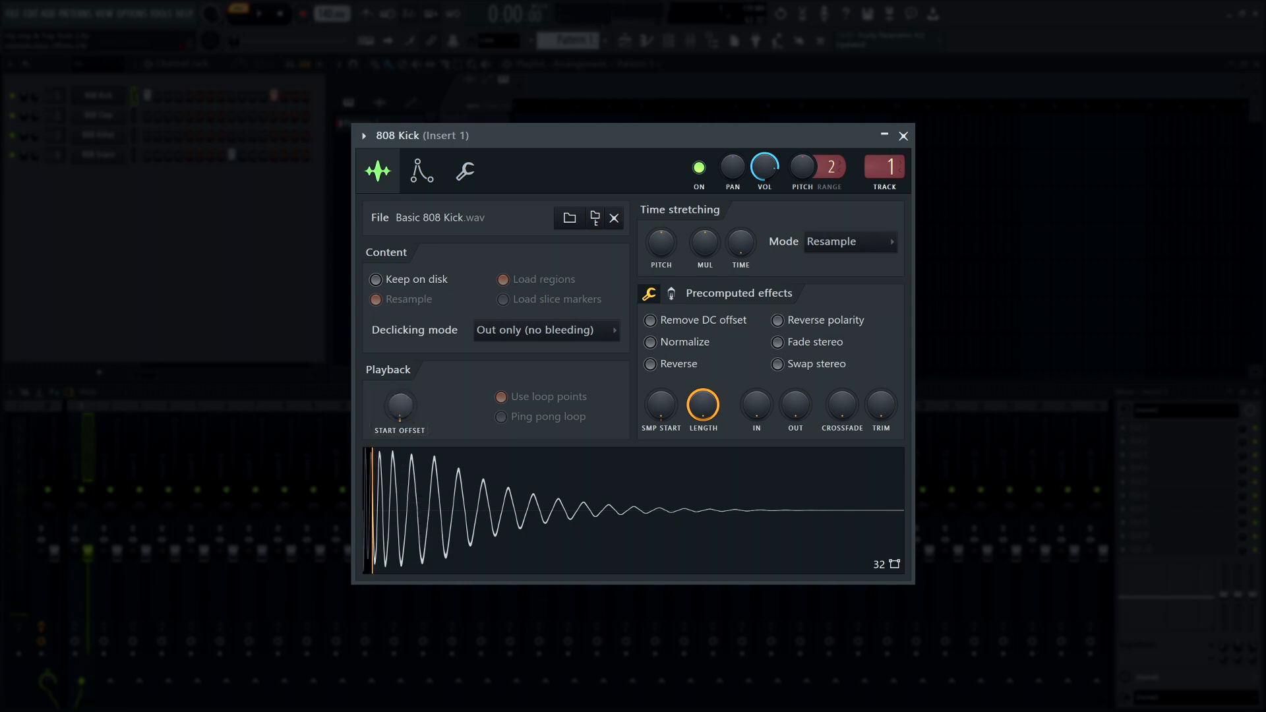
left_click_drag(404, 407, 402, 397)
left_click(422, 468)
left_click(424, 522)
left_click(445, 511)
key("ctrl+z")
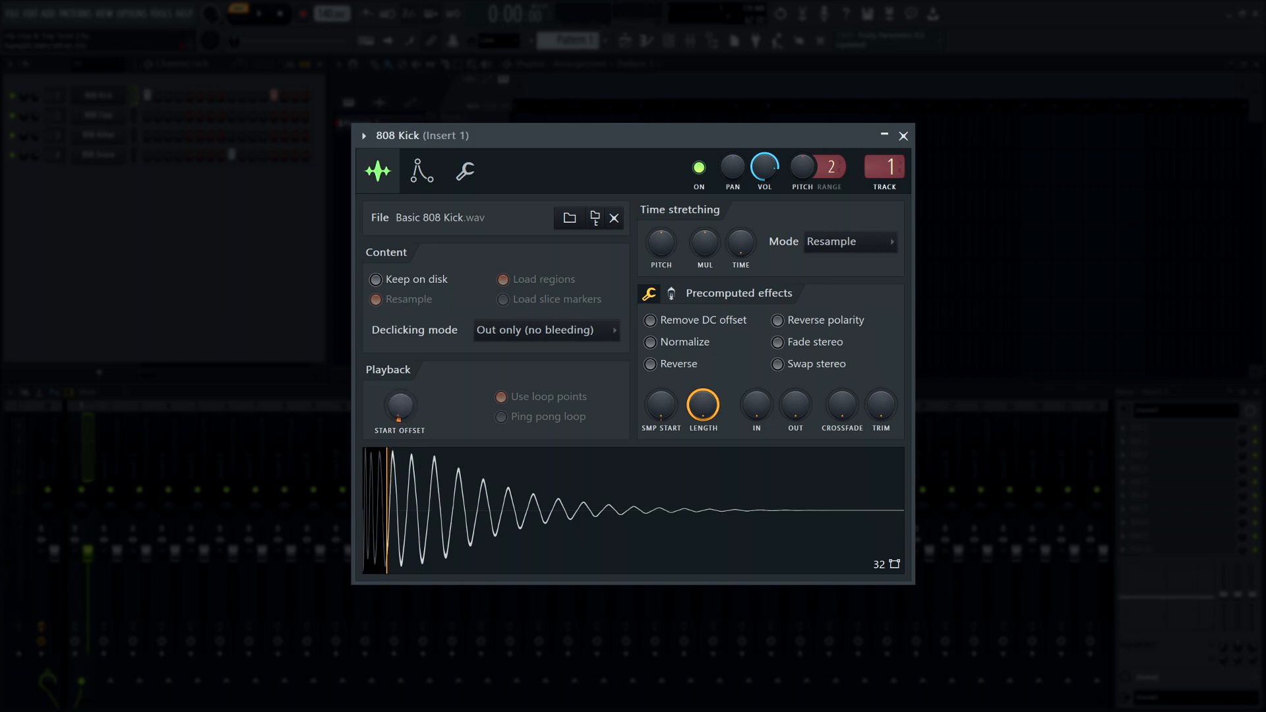
Step: Enable the 808 Kick's volume envelope and compare a minimum attack with a slightly longer one on the C5 note
left_click(422, 188)
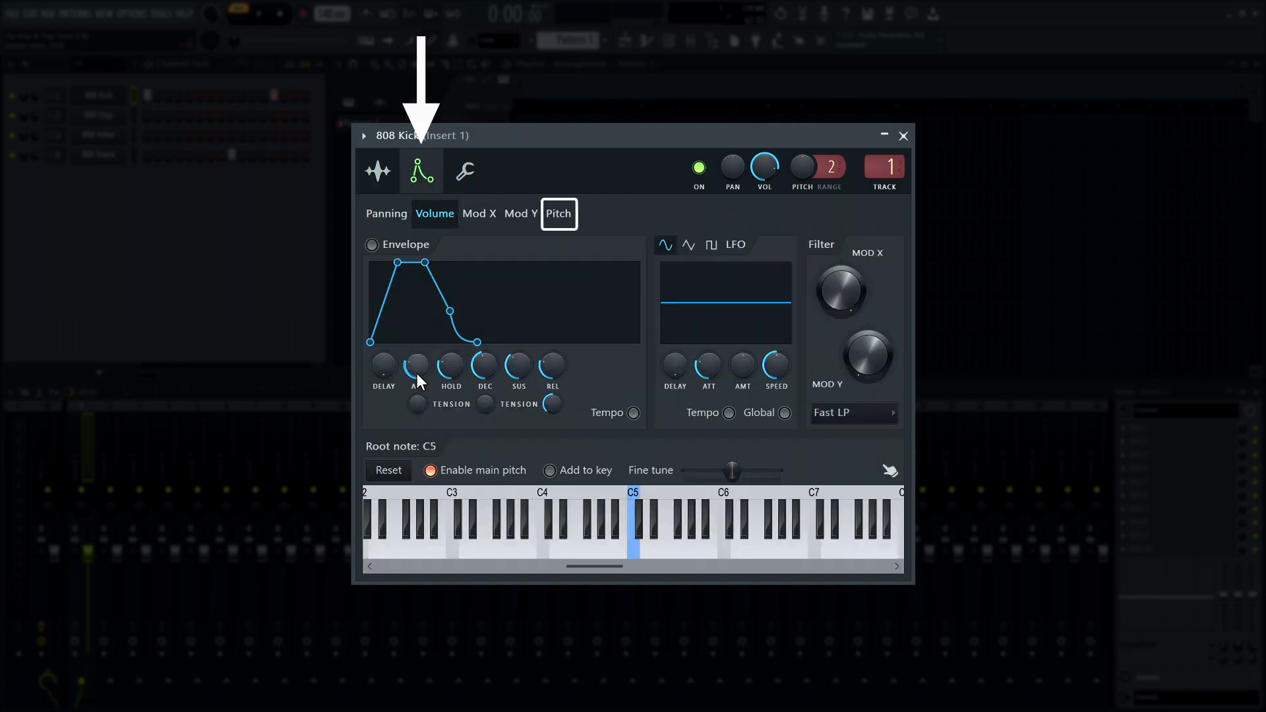
left_click_drag(418, 381, 418, 419)
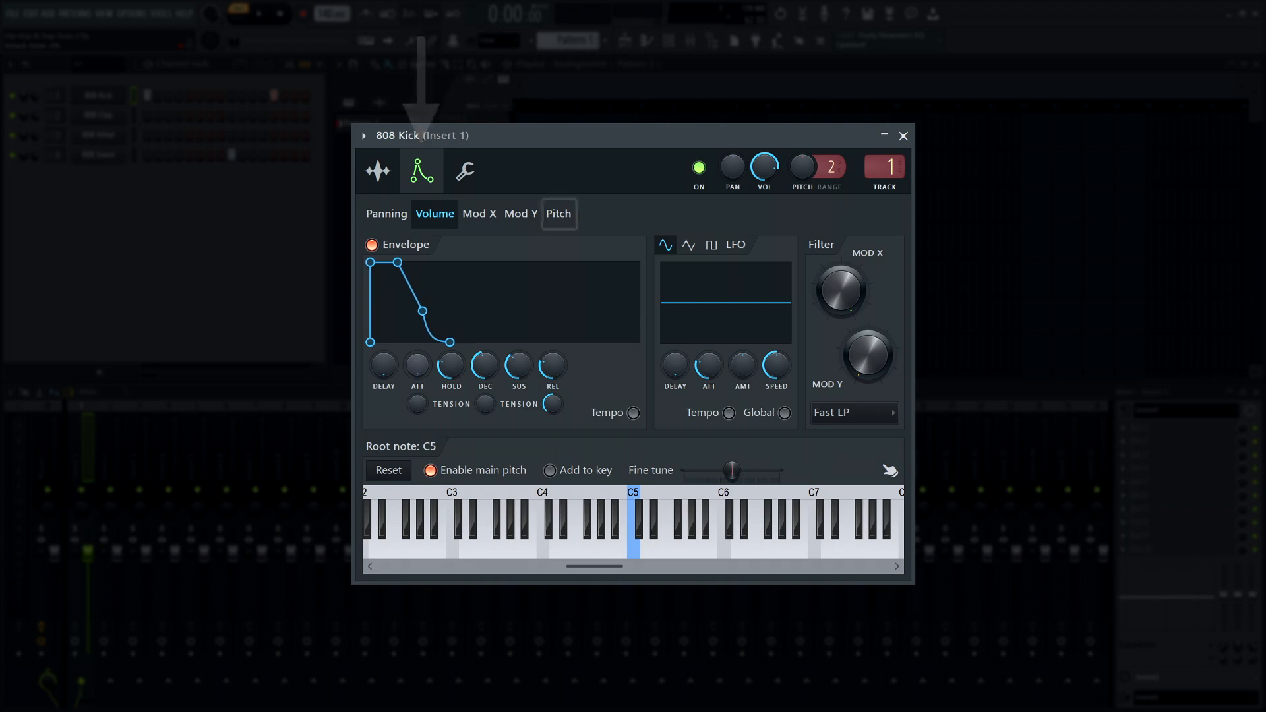
left_click(639, 556)
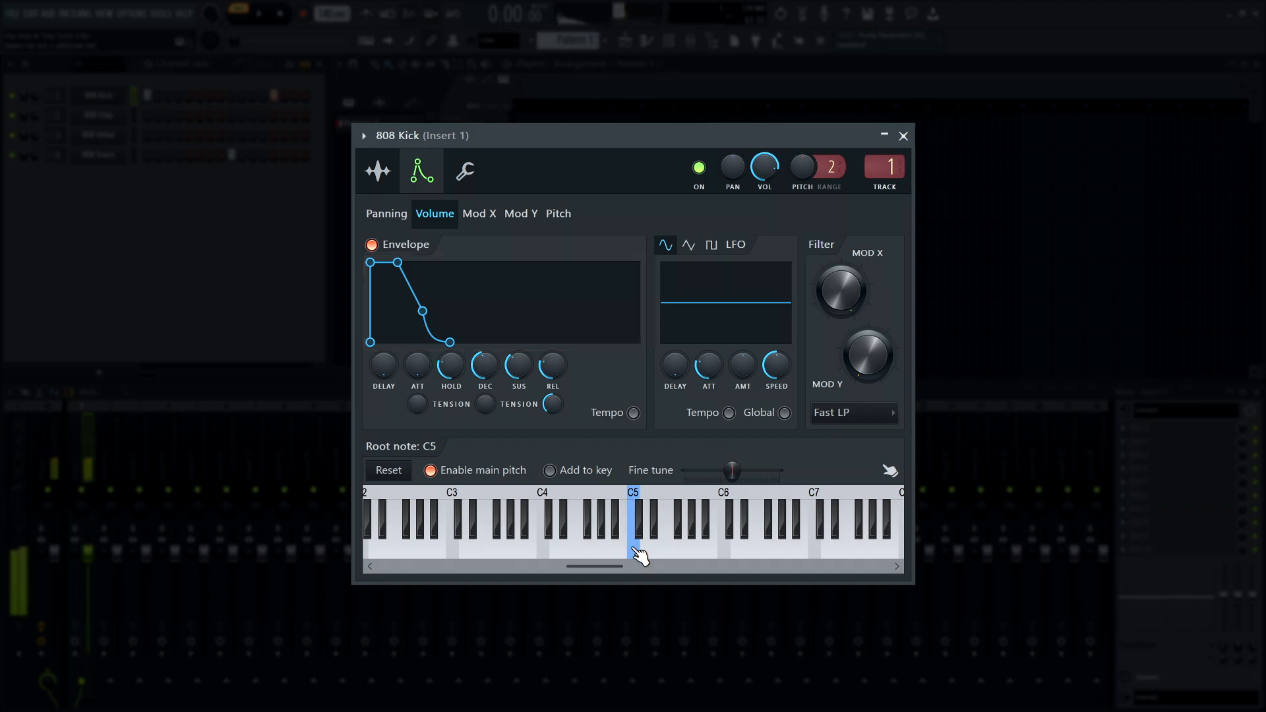
left_click_drag(418, 368, 418, 361)
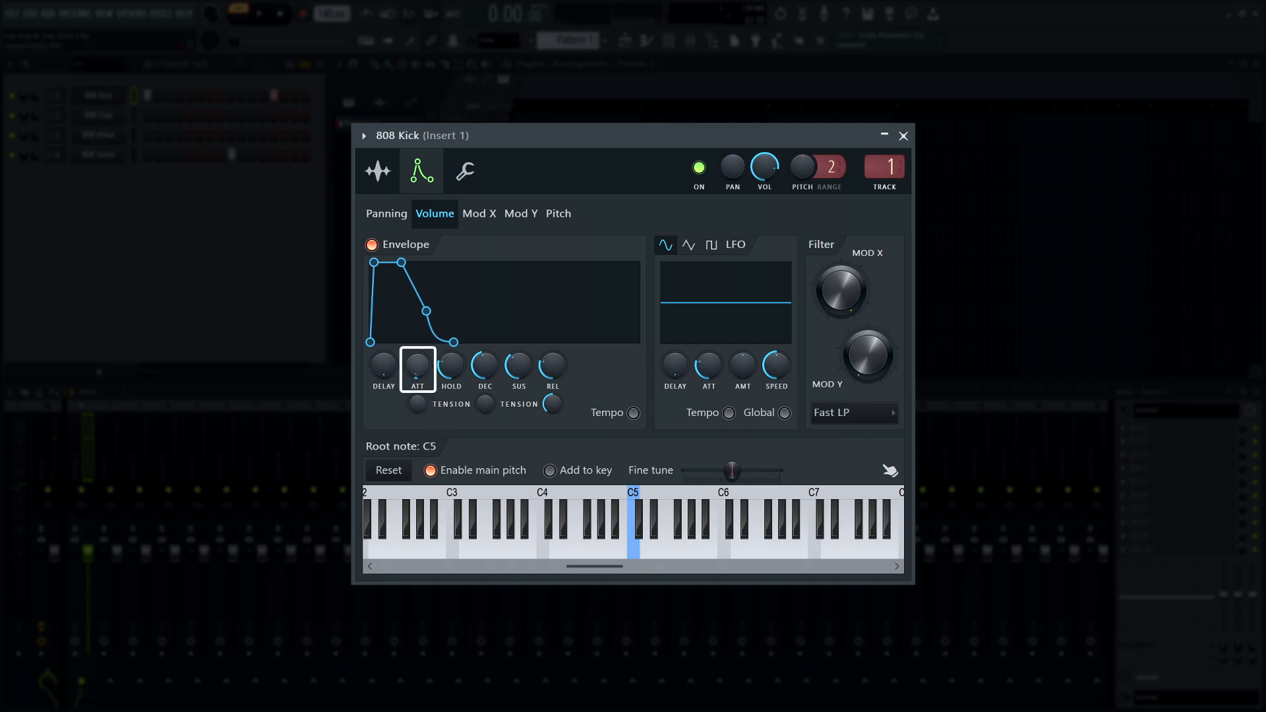
left_click(637, 556)
Step: Set the 808 Kick envelope's attack and sustain to minimum, shorten its decay and use a very short hold, auditioning the C5 note
mouse_move(418, 367)
left_mouse_down()
mouse_move(453, 385)
mouse_move(518, 382)
mouse_move(485, 416)
left_mouse_up()
left_click(636, 557)
left_click(636, 557)
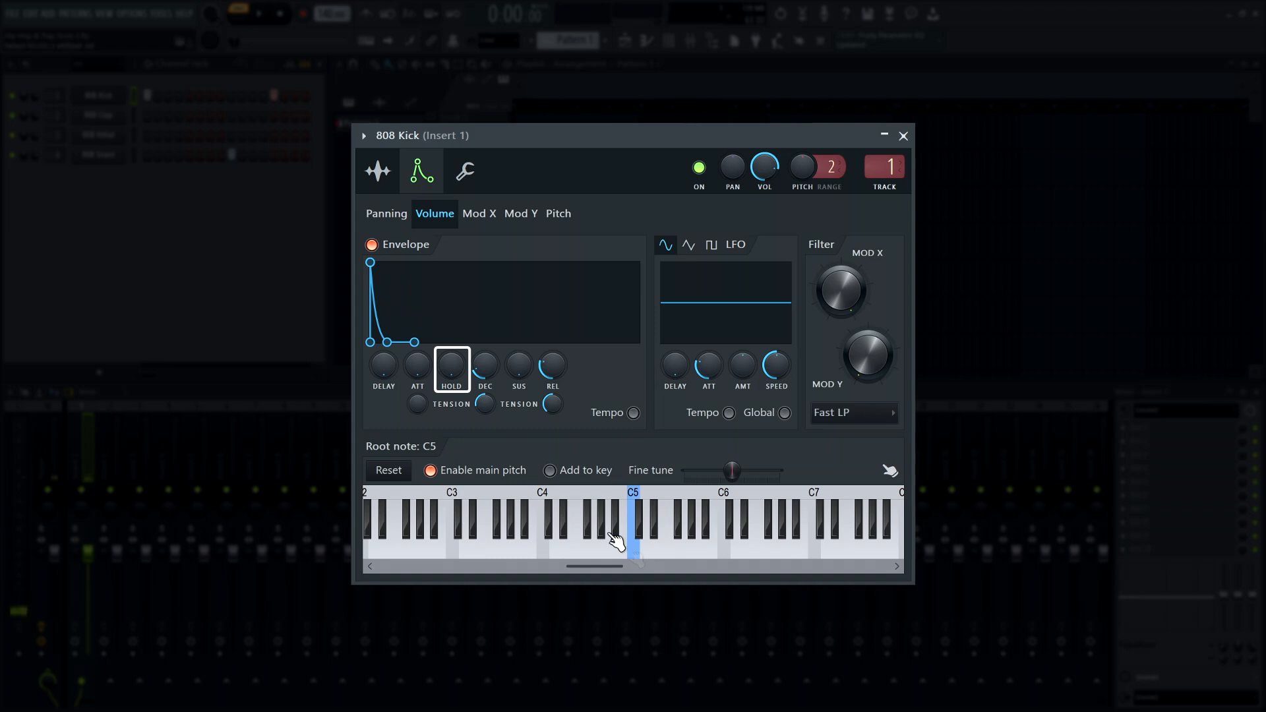
left_click_drag(455, 373, 455, 363)
left_click(636, 549)
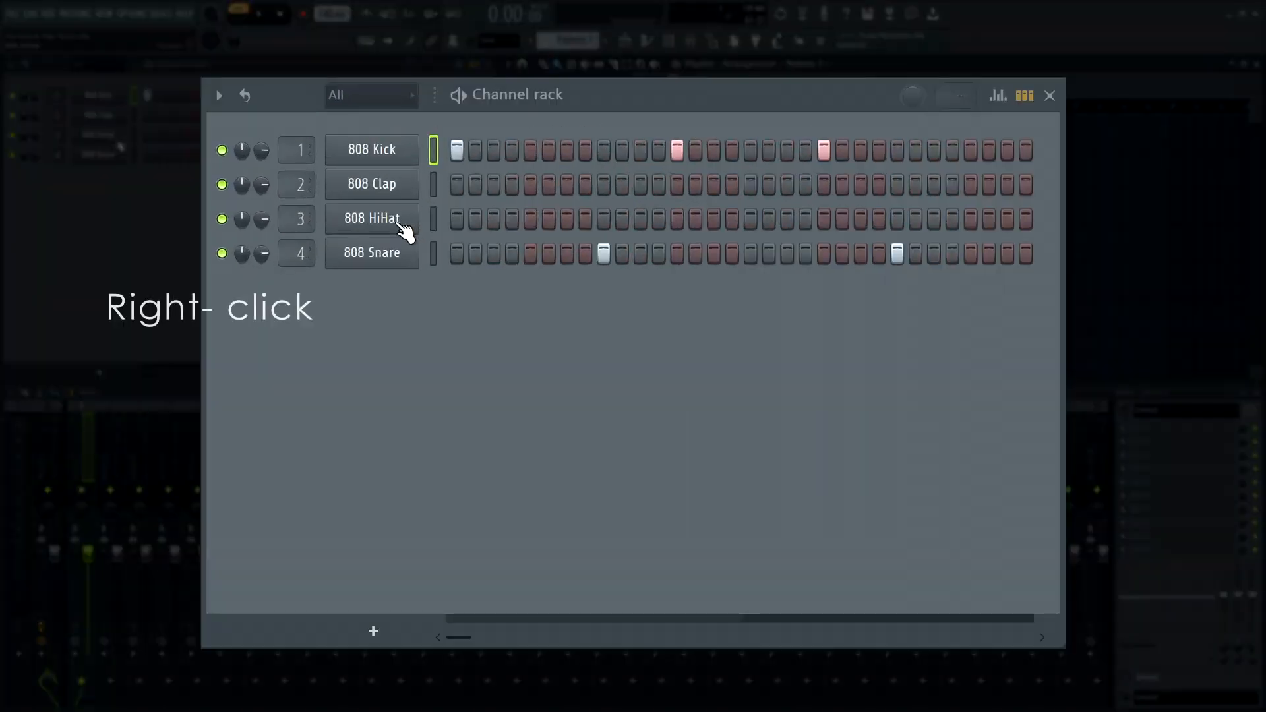
Step: Fill the 808 HiHat channel on every 2 steps and play the pattern
right_click(114, 136)
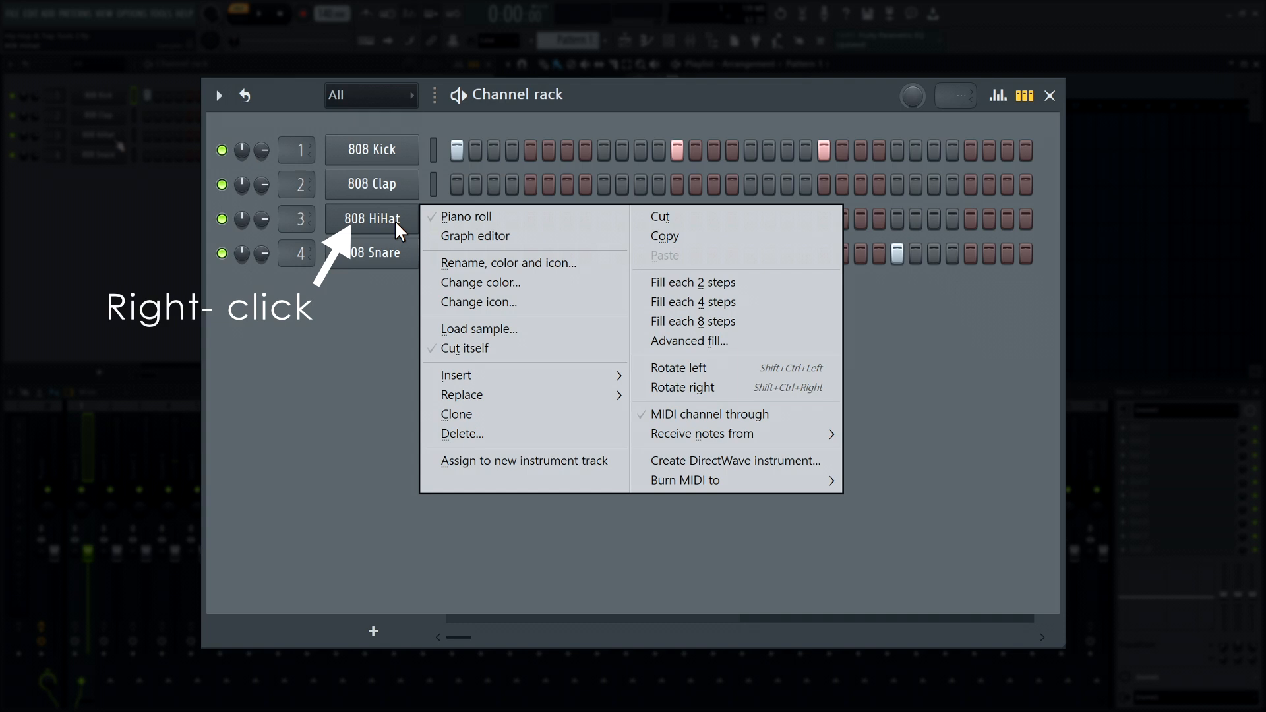
left_click(693, 283)
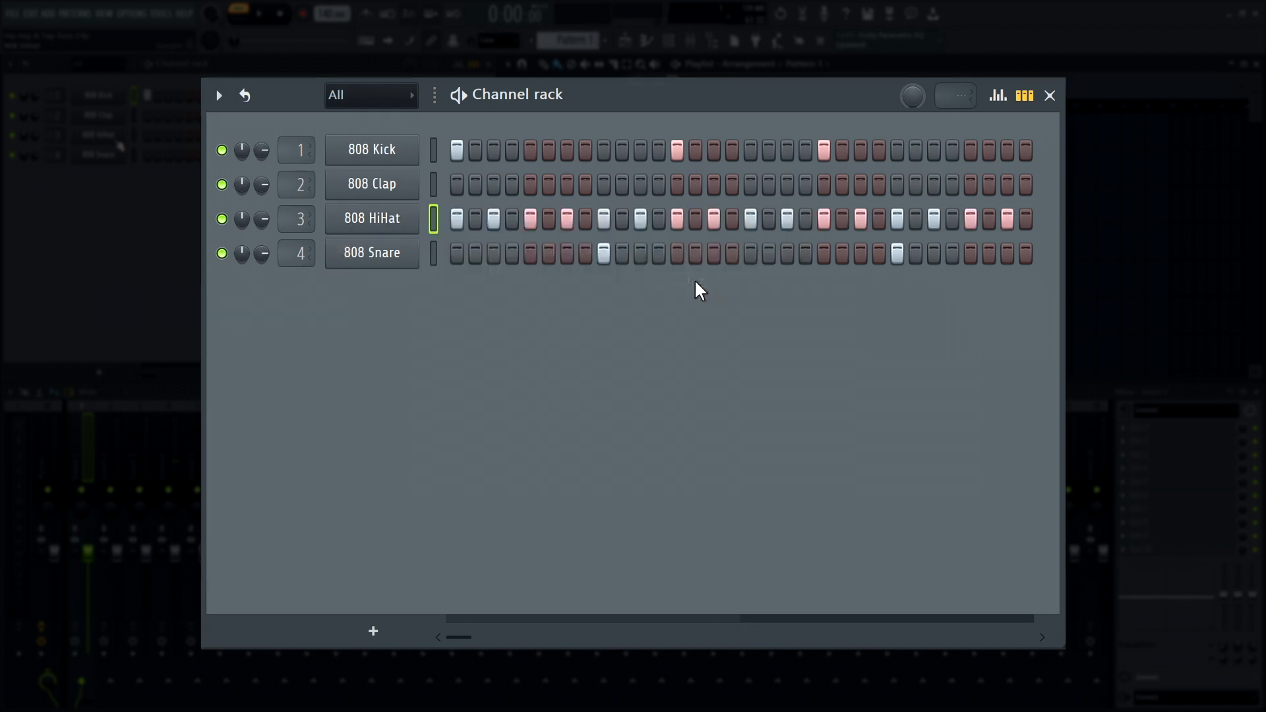
key("space")
left_click(282, 18)
Step: Rotate the 808 HiHat steps left twice
right_click(386, 220)
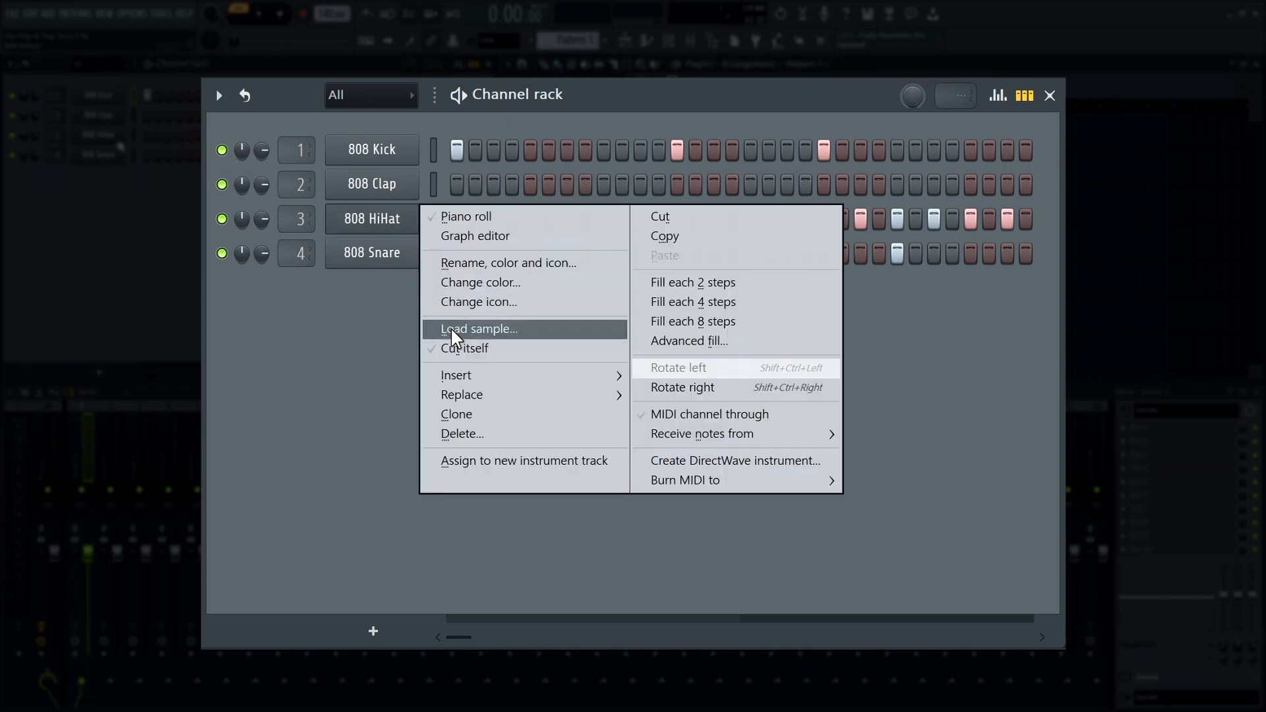
left_click(701, 370)
right_click(381, 225)
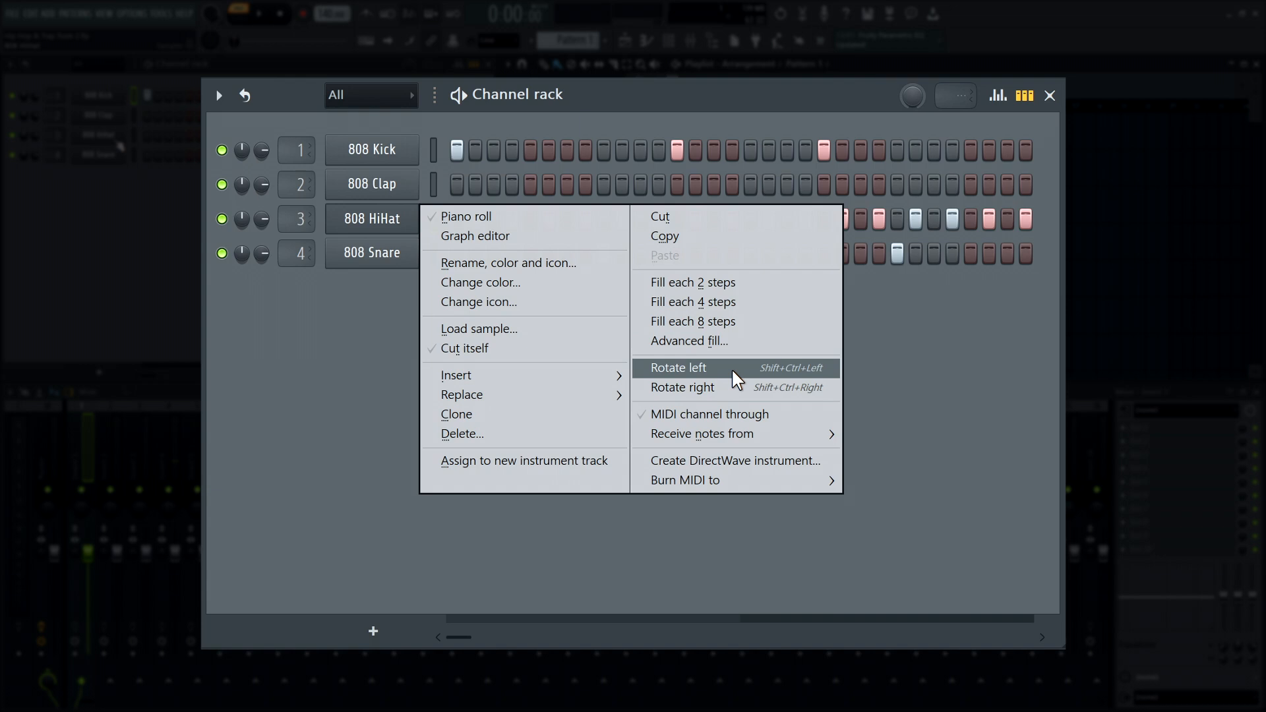
left_click(731, 368)
Step: Add extra 808 HiHat hits on steps 12, 20 and 24, and play the pattern
left_click(879, 218)
left_click(264, 15)
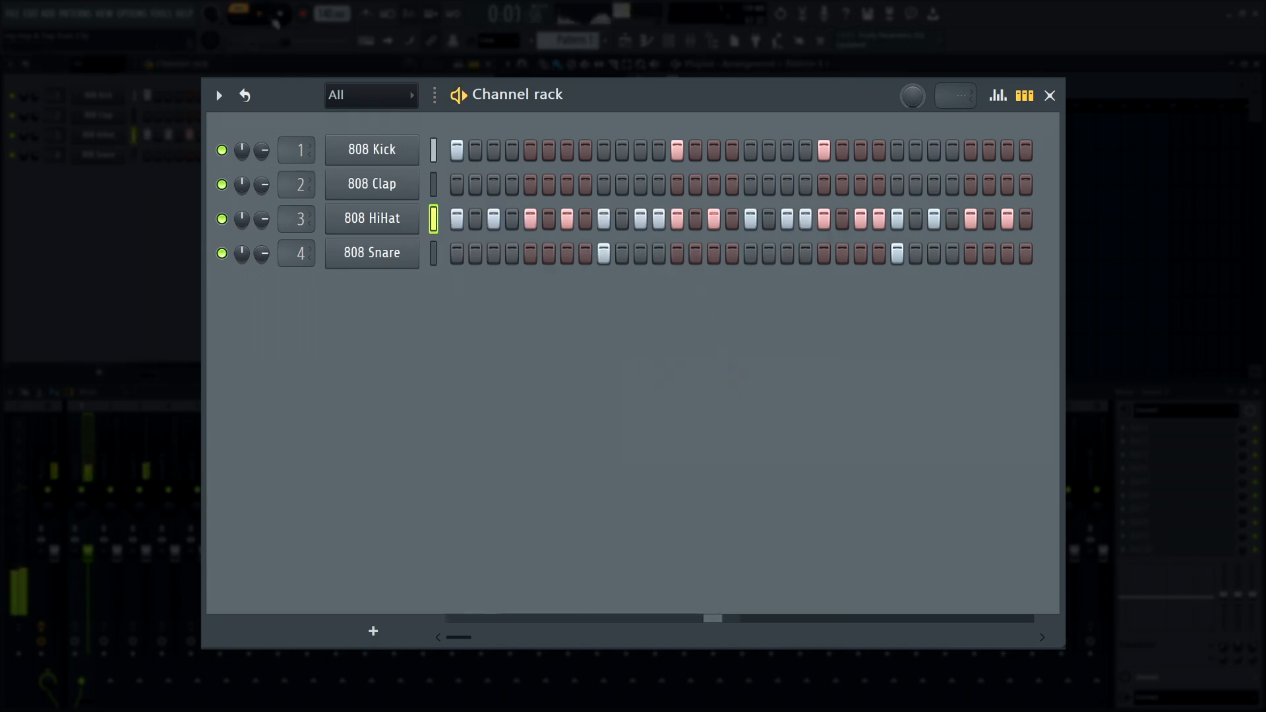
left_click(283, 20)
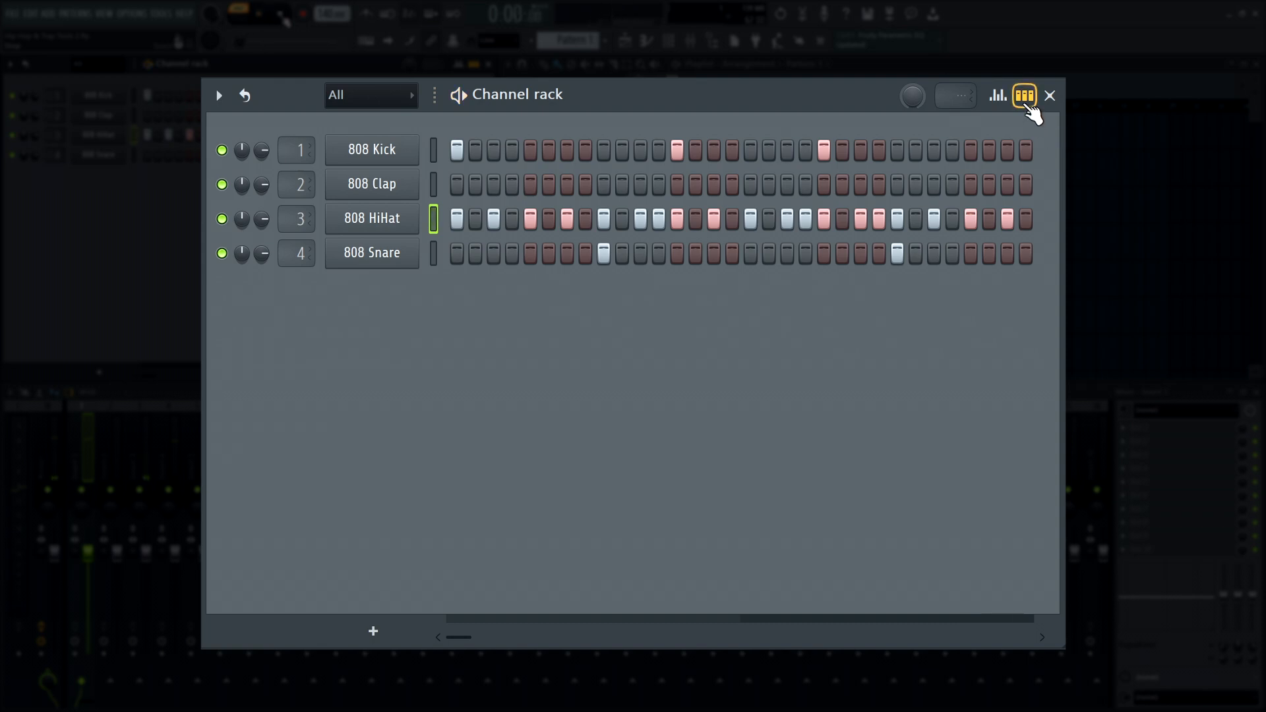
Step: Lower the 808 HiHat velocities on steps 3, 7, 11, 12, 15, 19, 20, 23, 24, 27 and 31, and play the pattern
left_click(998, 97)
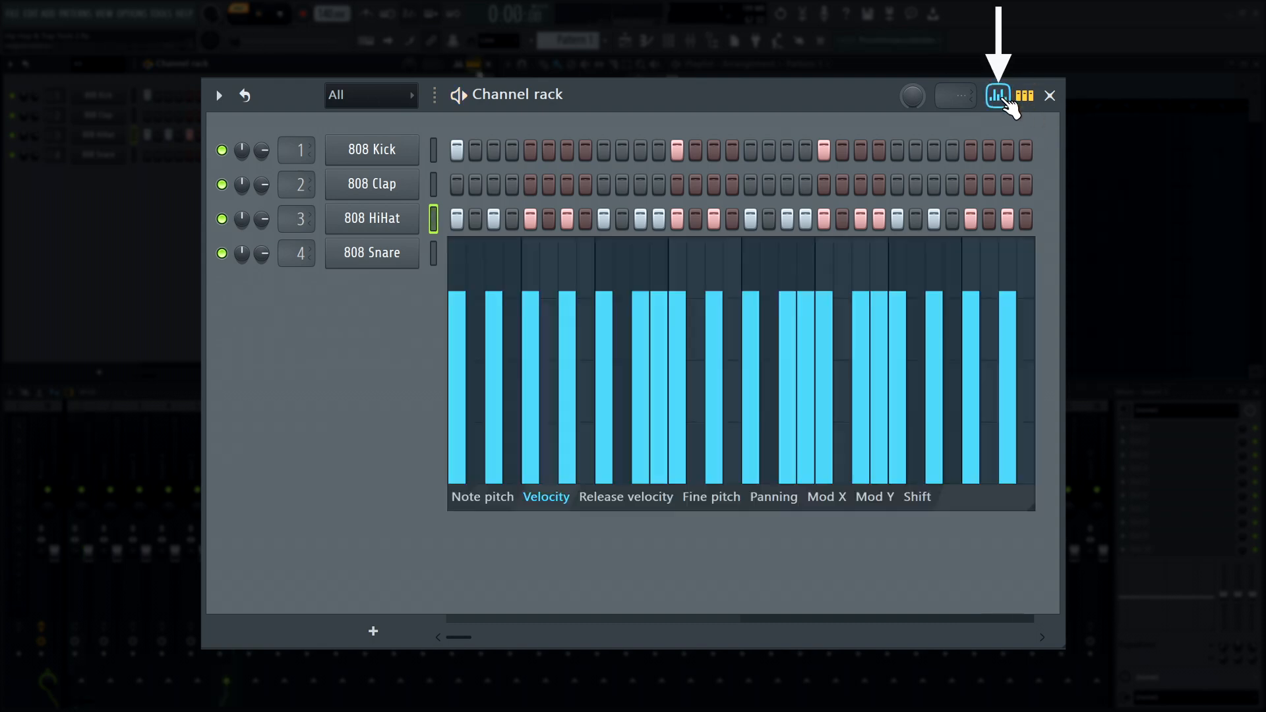
left_click(495, 381)
left_click(566, 383)
left_click_drag(640, 352, 658, 339)
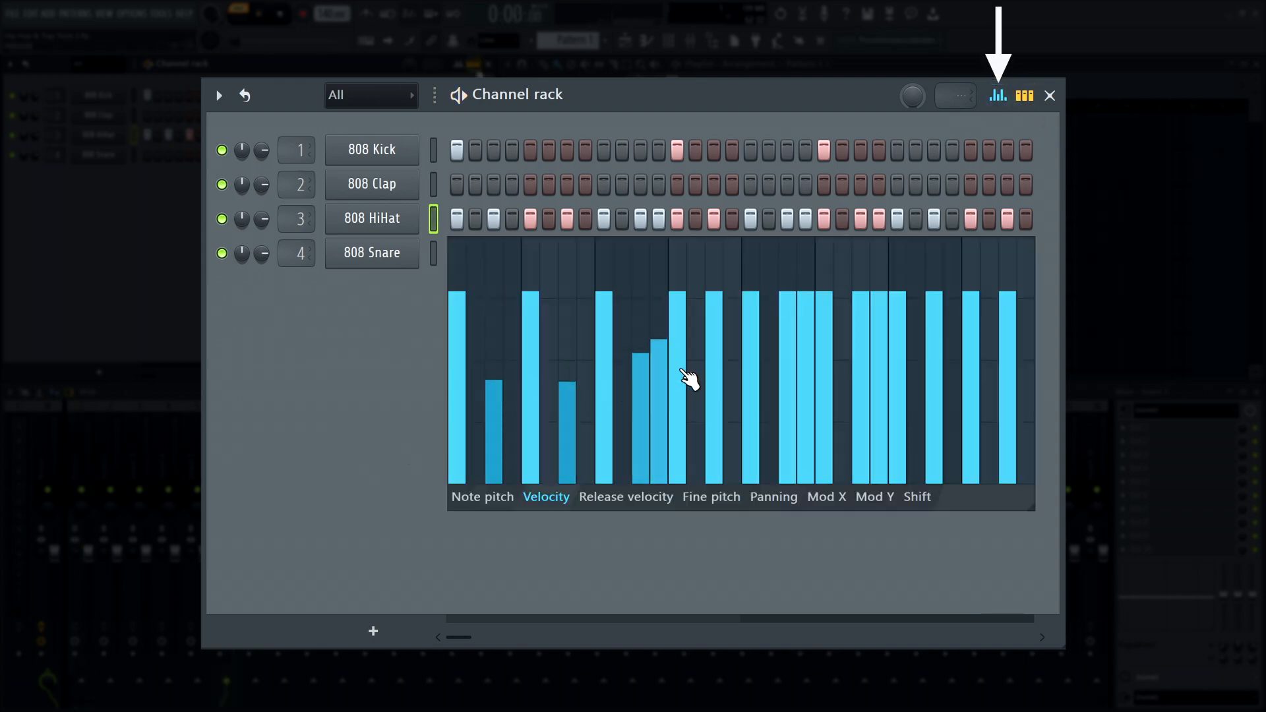
left_click(713, 380)
left_click(788, 384)
left_click_drag(788, 375, 879, 355)
left_click(933, 366)
left_click(1005, 364)
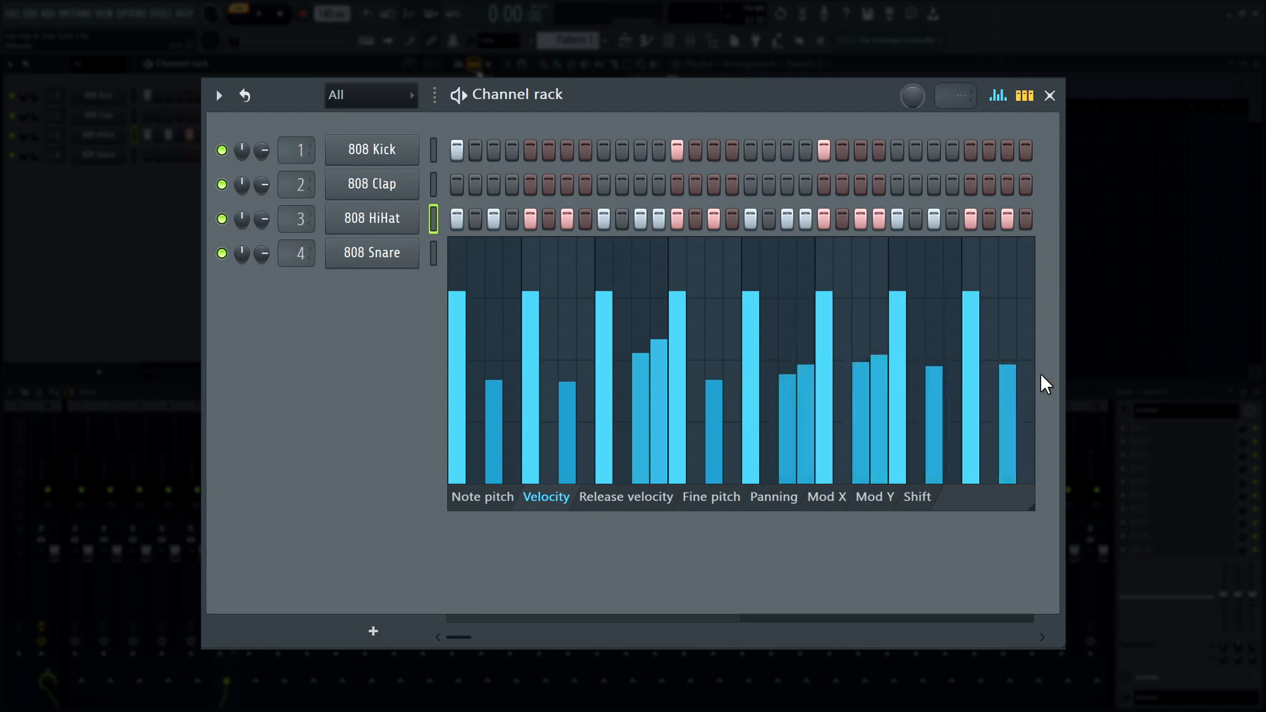
key("space")
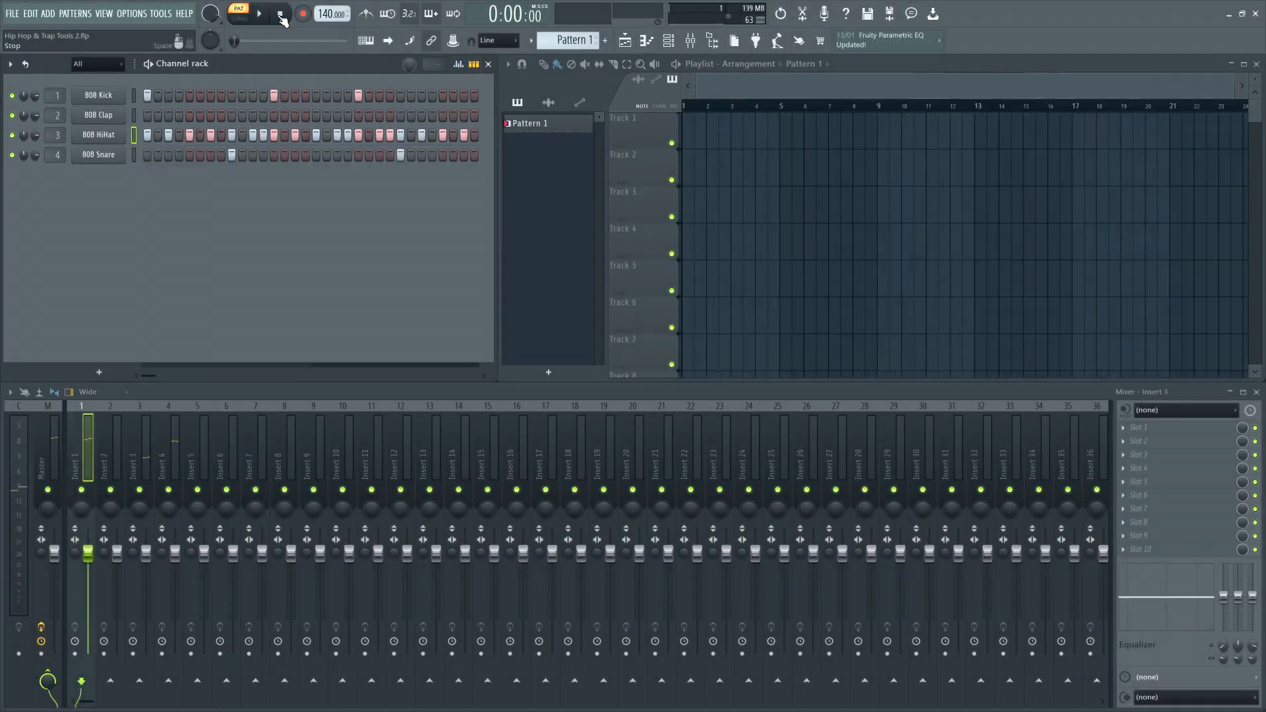
Step: Place Pattern 1 clips at bars 1 and 3 of playlist Track 1 and make the second clip unique
left_click(692, 130)
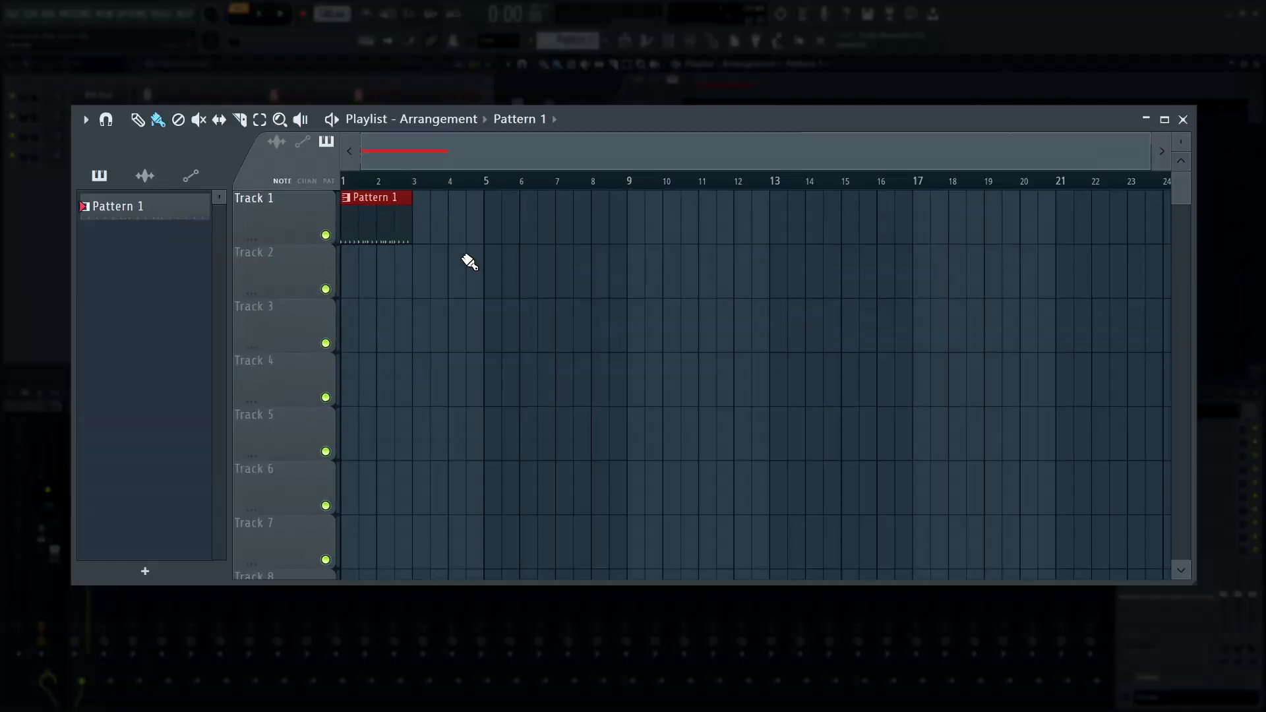
left_click(427, 238)
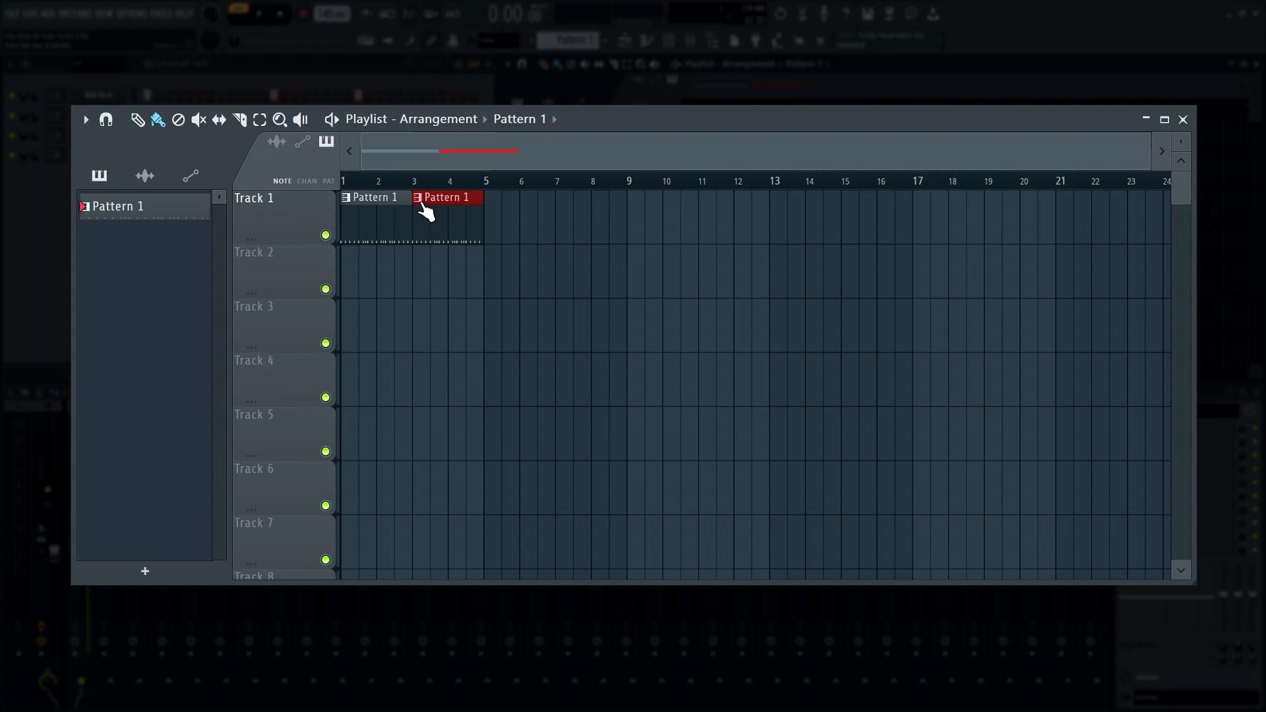
right_click(425, 210)
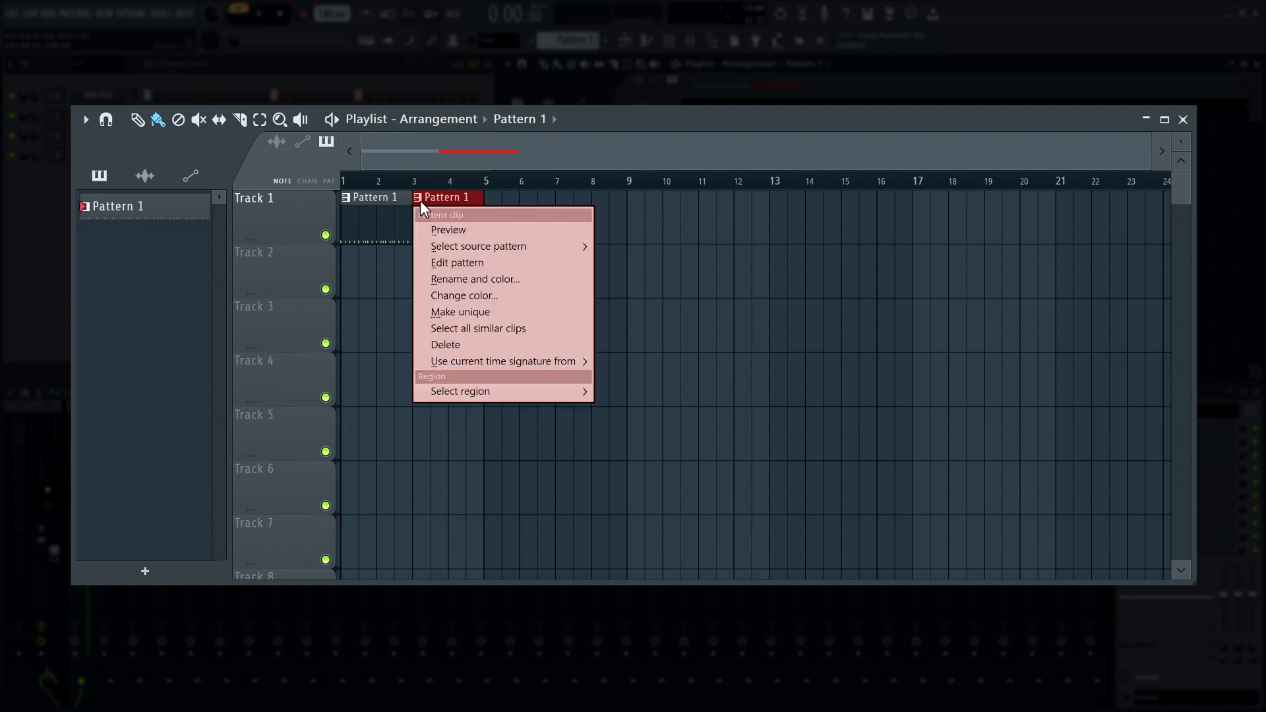
left_click(441, 314)
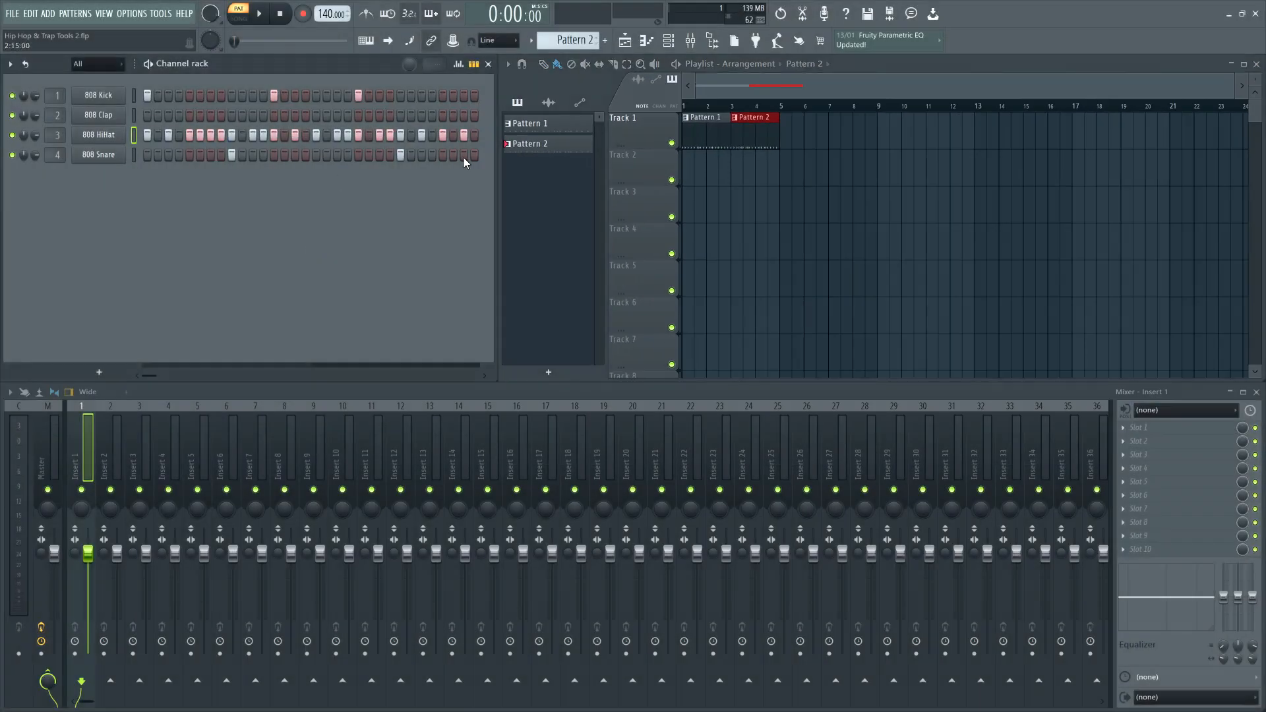
Step: In Pattern 2, add an 808 Snare hit on step 31 and move the 808 Kick hit from step 21 to step 23
left_click(464, 156)
left_click(358, 96)
left_click(380, 96)
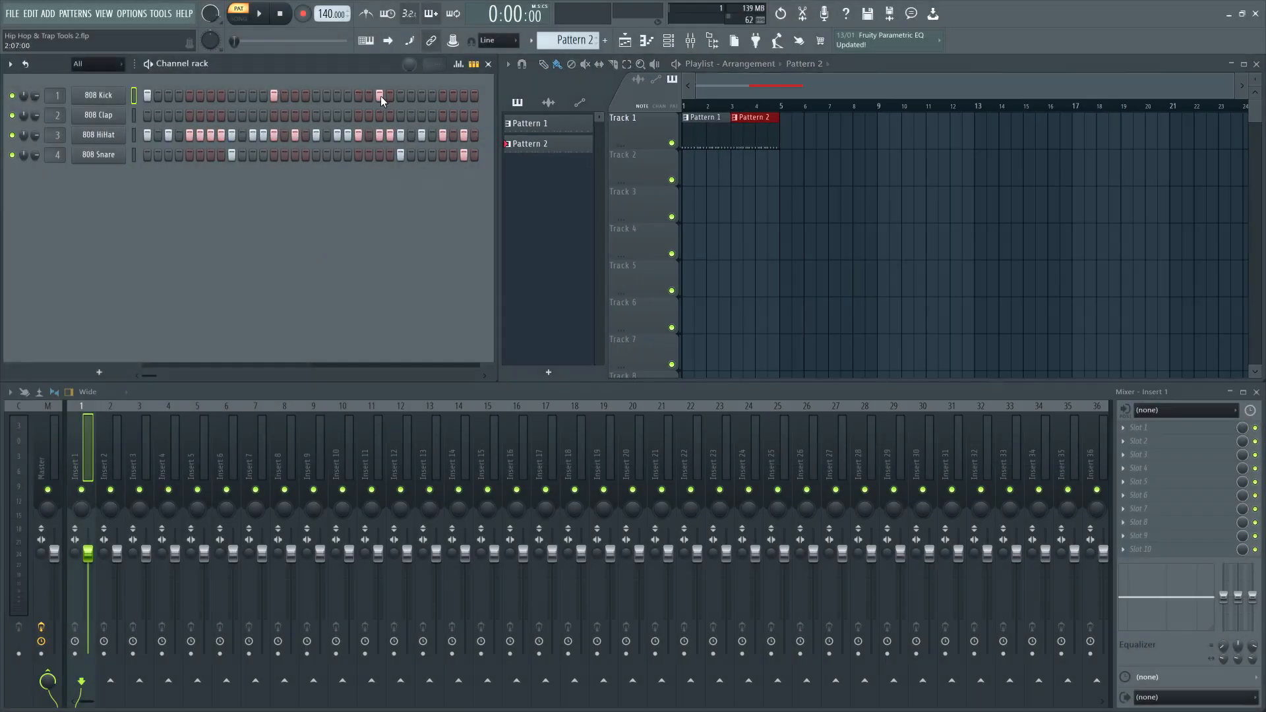
Step: Switch playback to song mode, play the two-clip drum arrangement and stop it
left_click(243, 21)
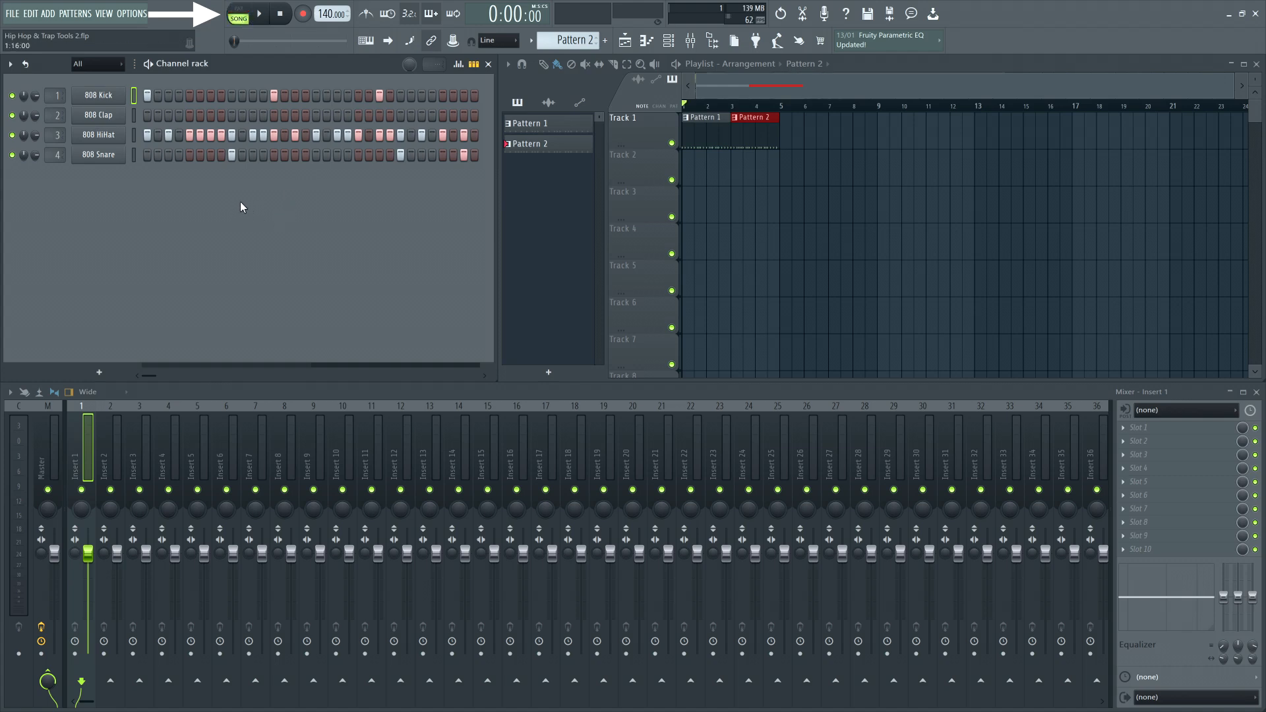
left_click(260, 14)
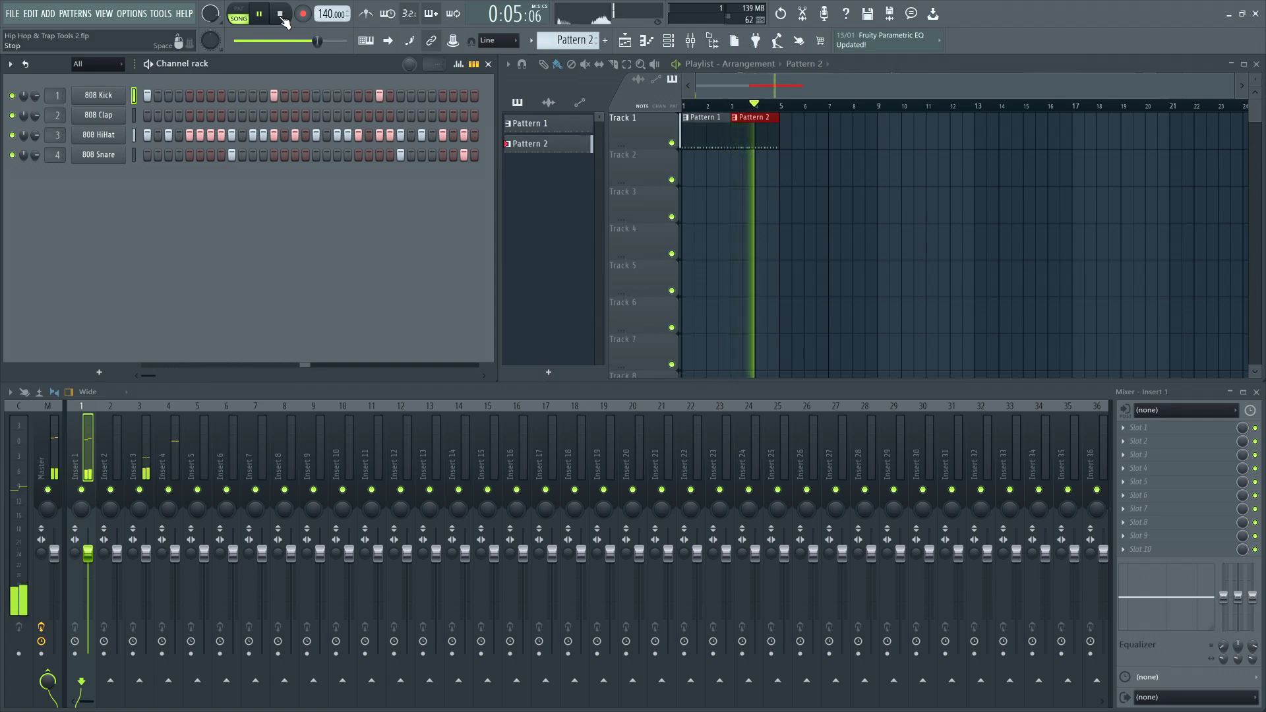
left_click(281, 14)
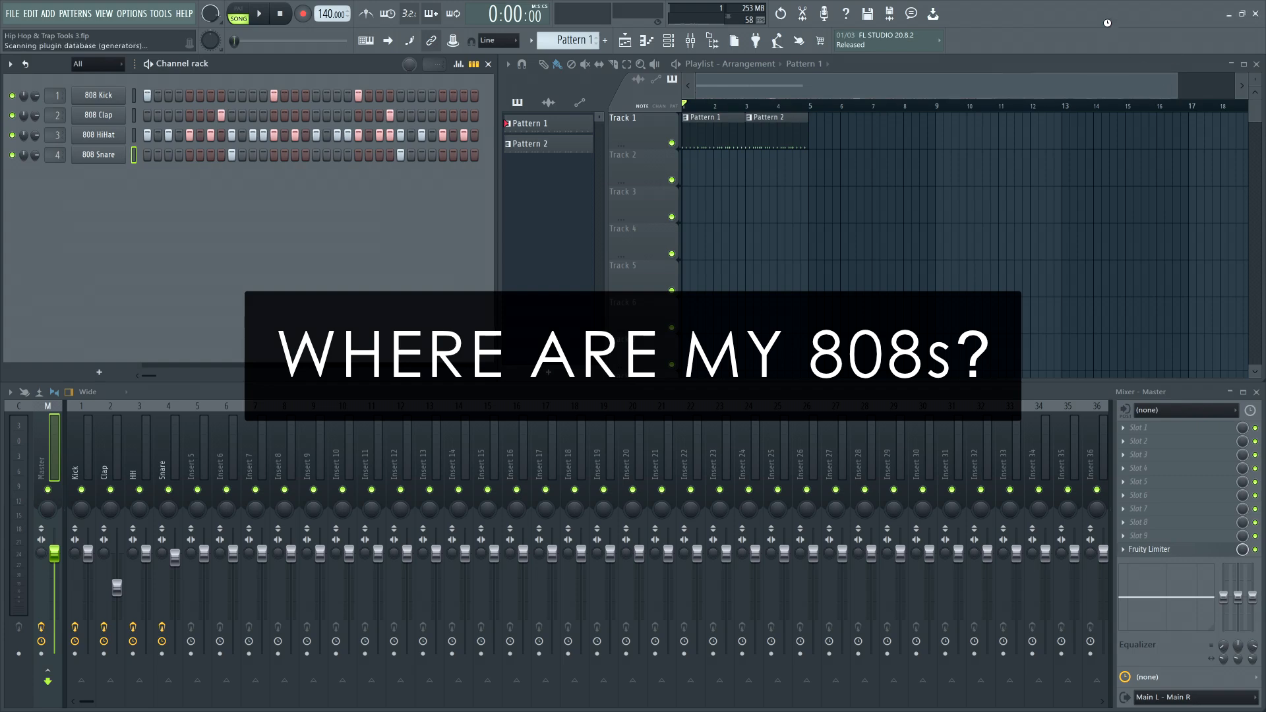
Step: Search the plugin picker for "flex" and add FLEX as an instrument on playlist Track 2
key("F8")
type("flex")
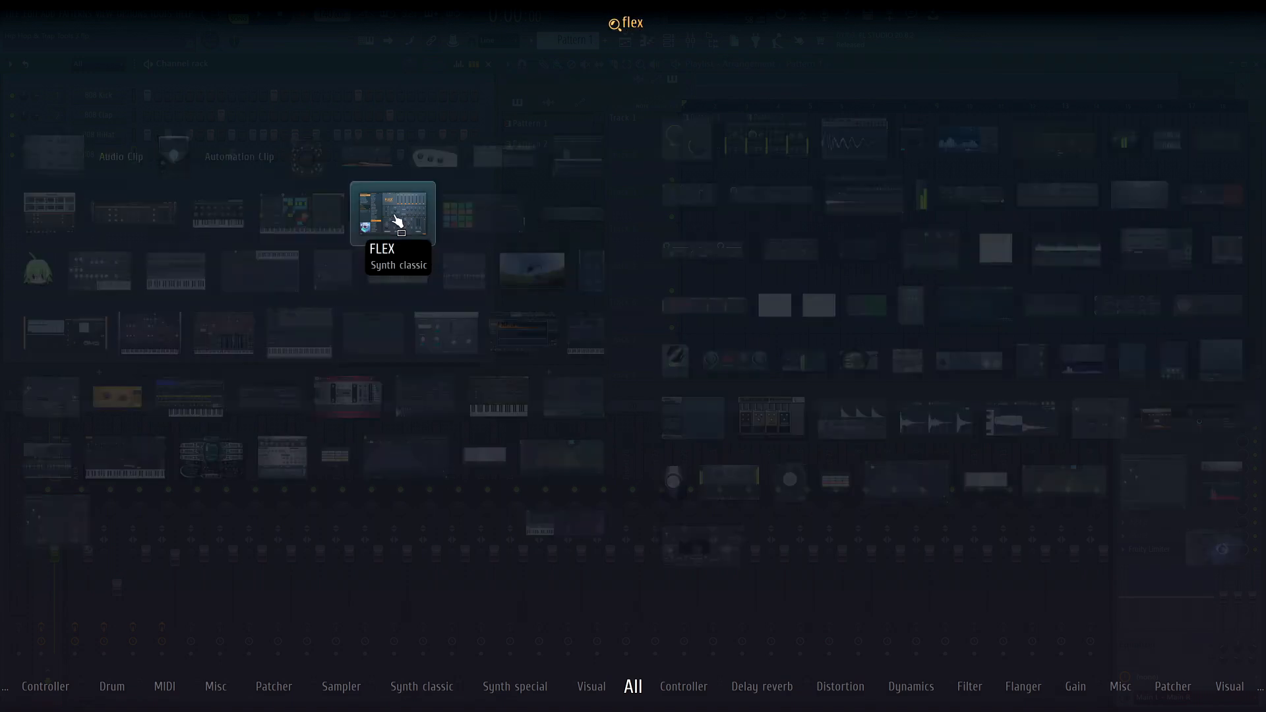
left_click_drag(398, 221, 649, 167)
Step: Audition 808 Distorted, 808 Driven and other Mobile Tuned 808 Bass presets in FLEX, and load 808 Synth Blasted
left_click(342, 339)
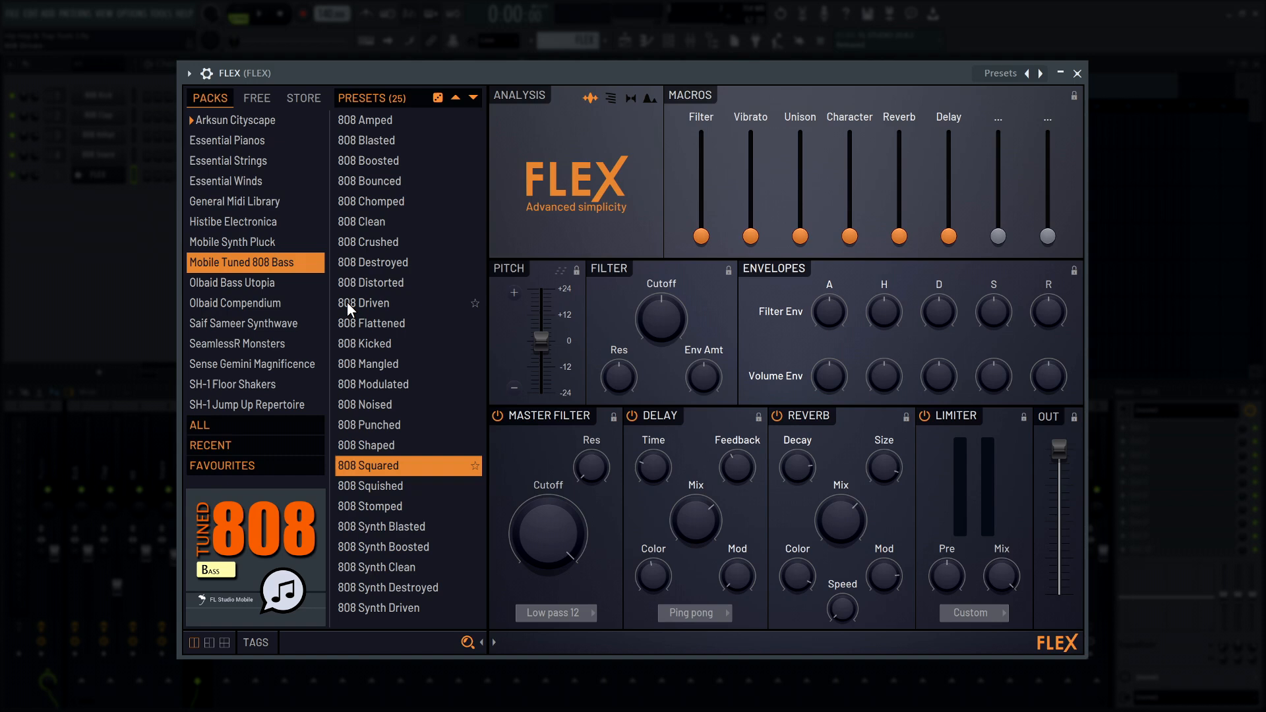
left_click(381, 281)
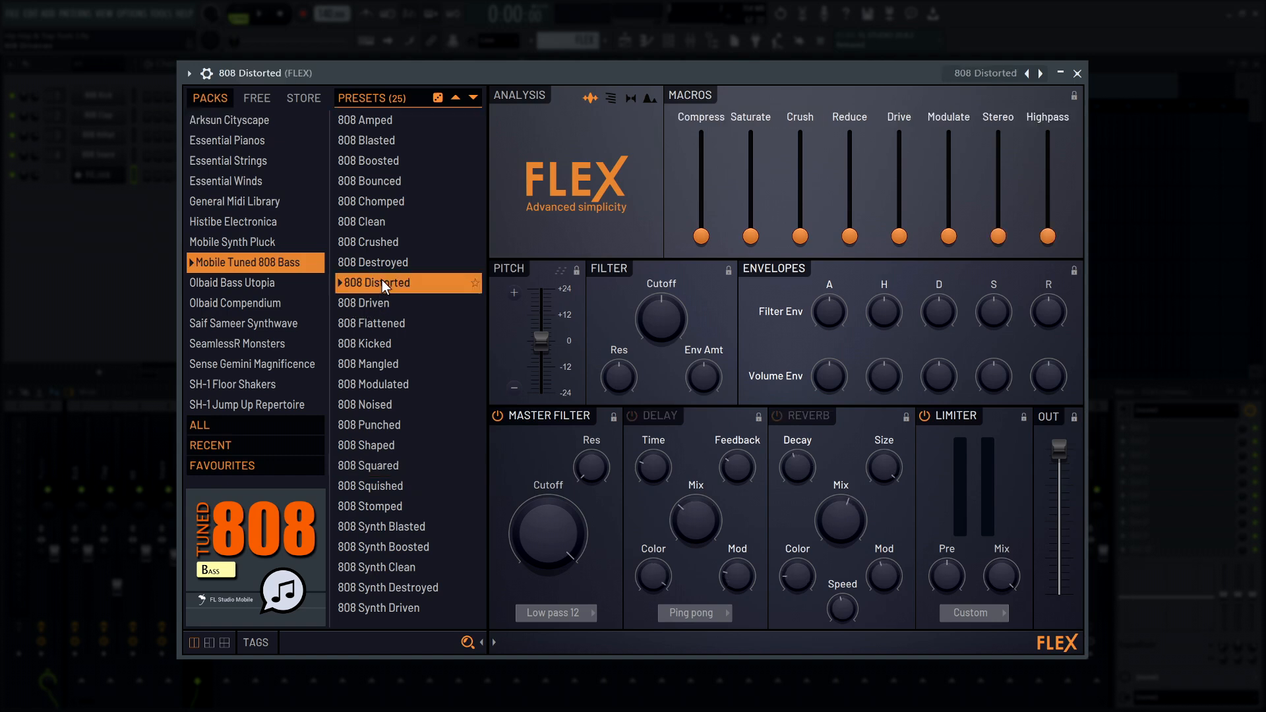
left_click(373, 302)
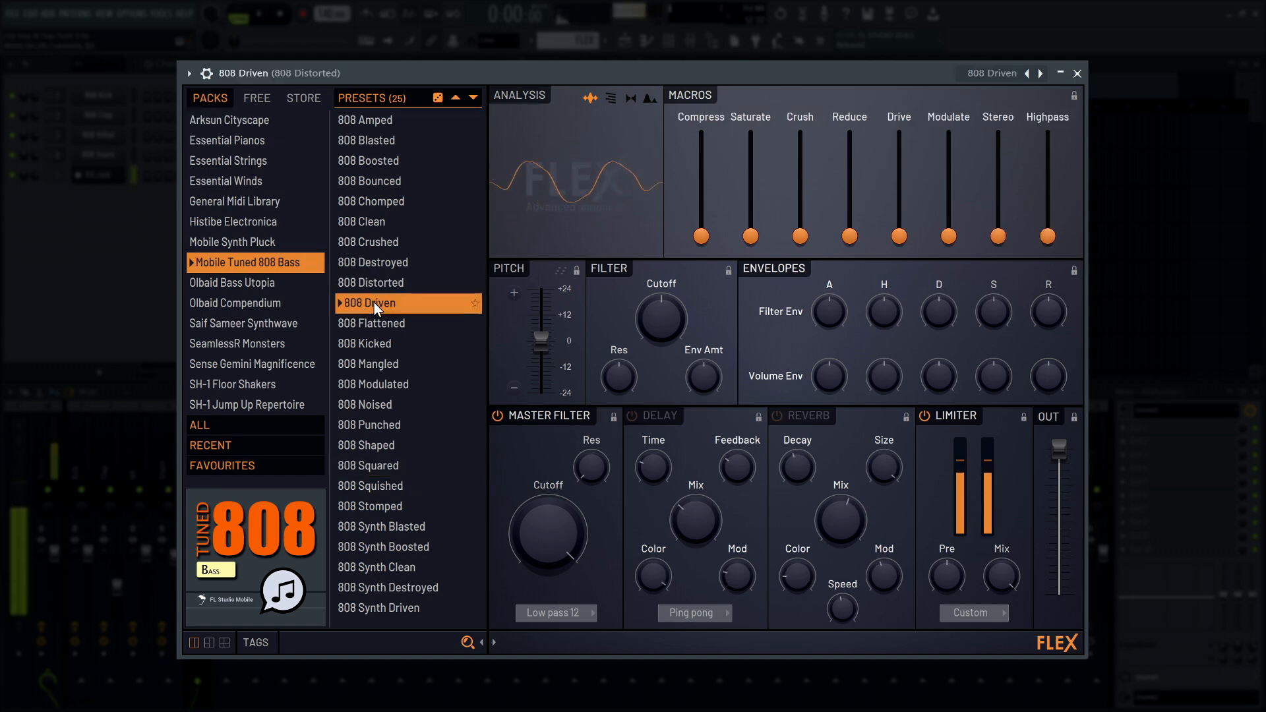
left_click(390, 380)
left_click(393, 183)
left_click(386, 528)
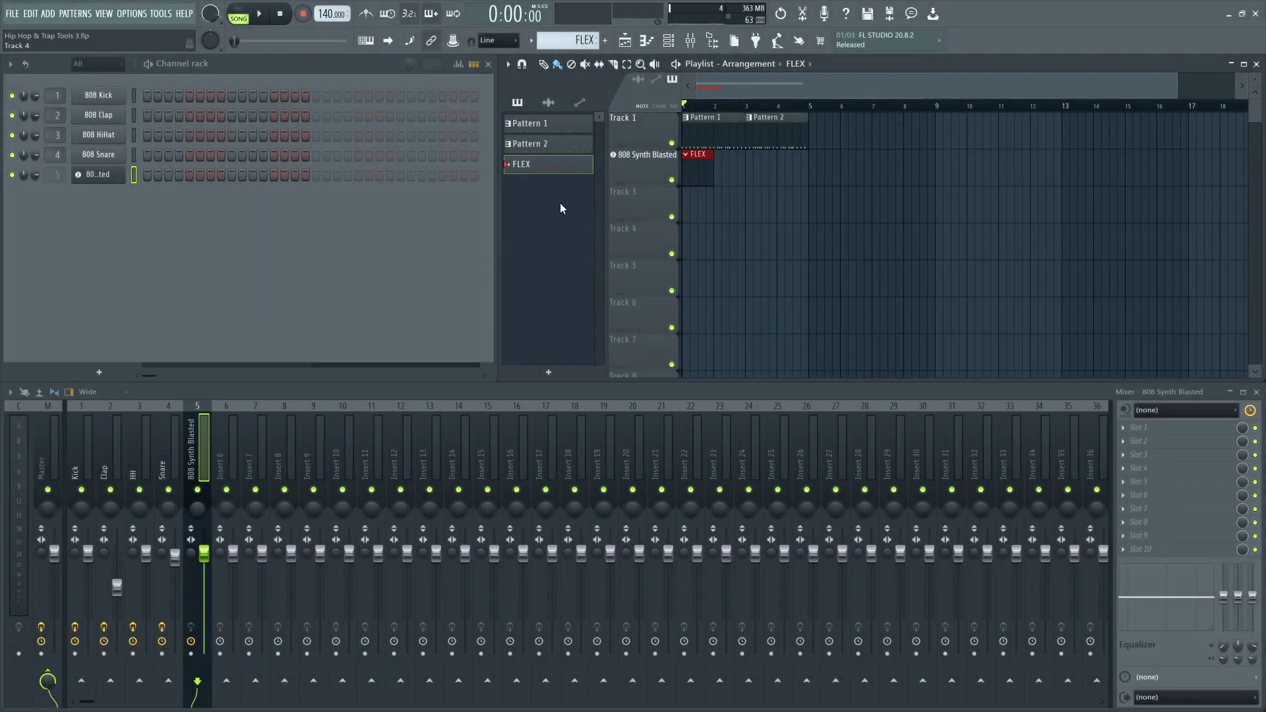
left_click(482, 65)
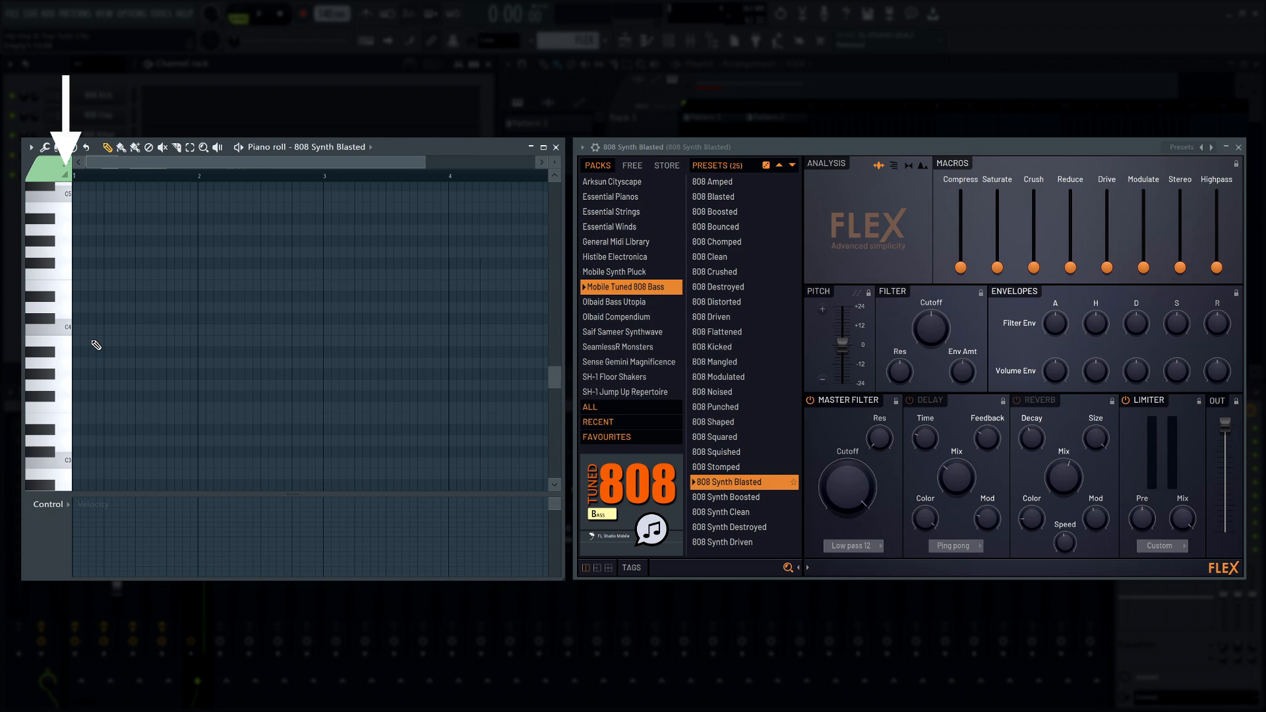
left_click(75, 341)
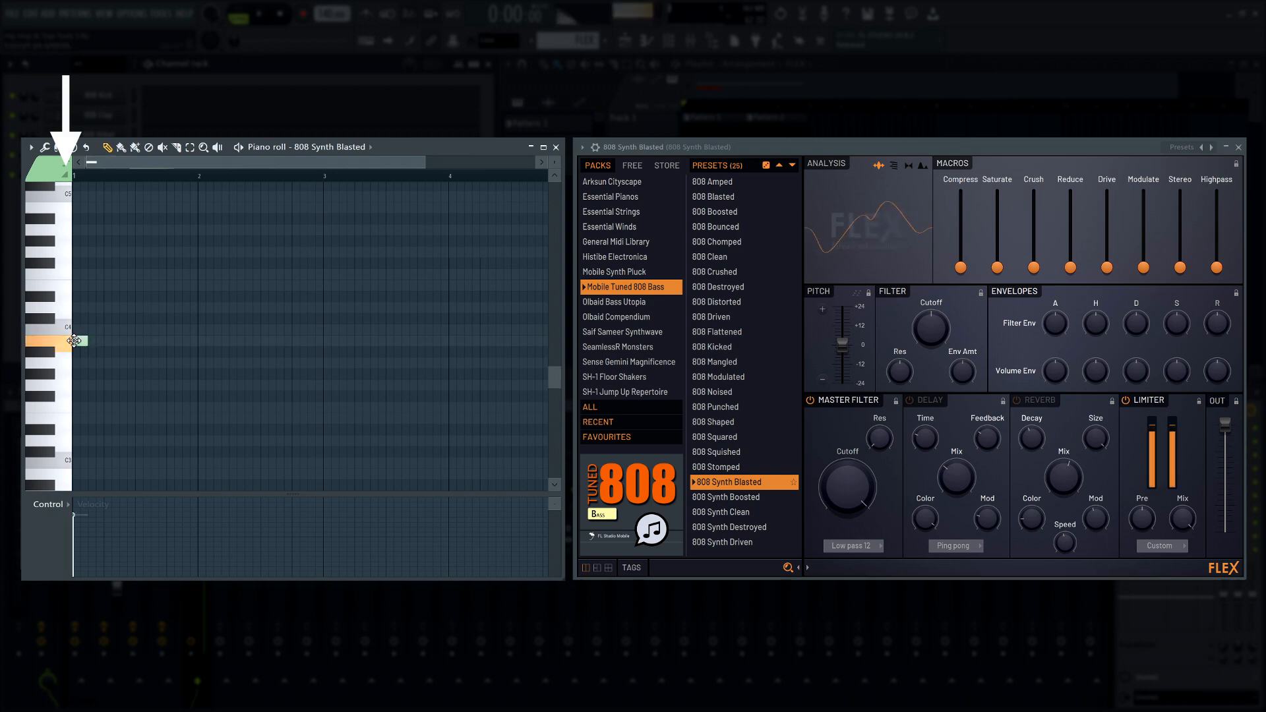
left_click_drag(88, 341, 112, 341)
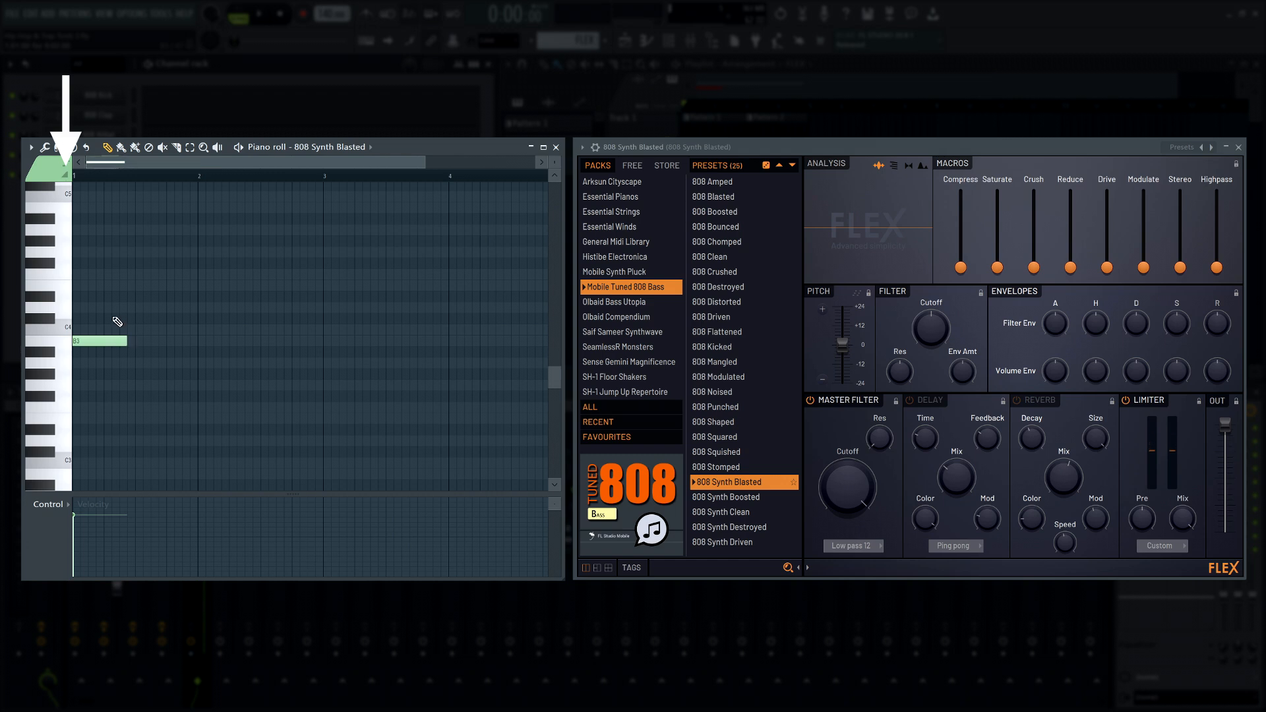
right_click(116, 339)
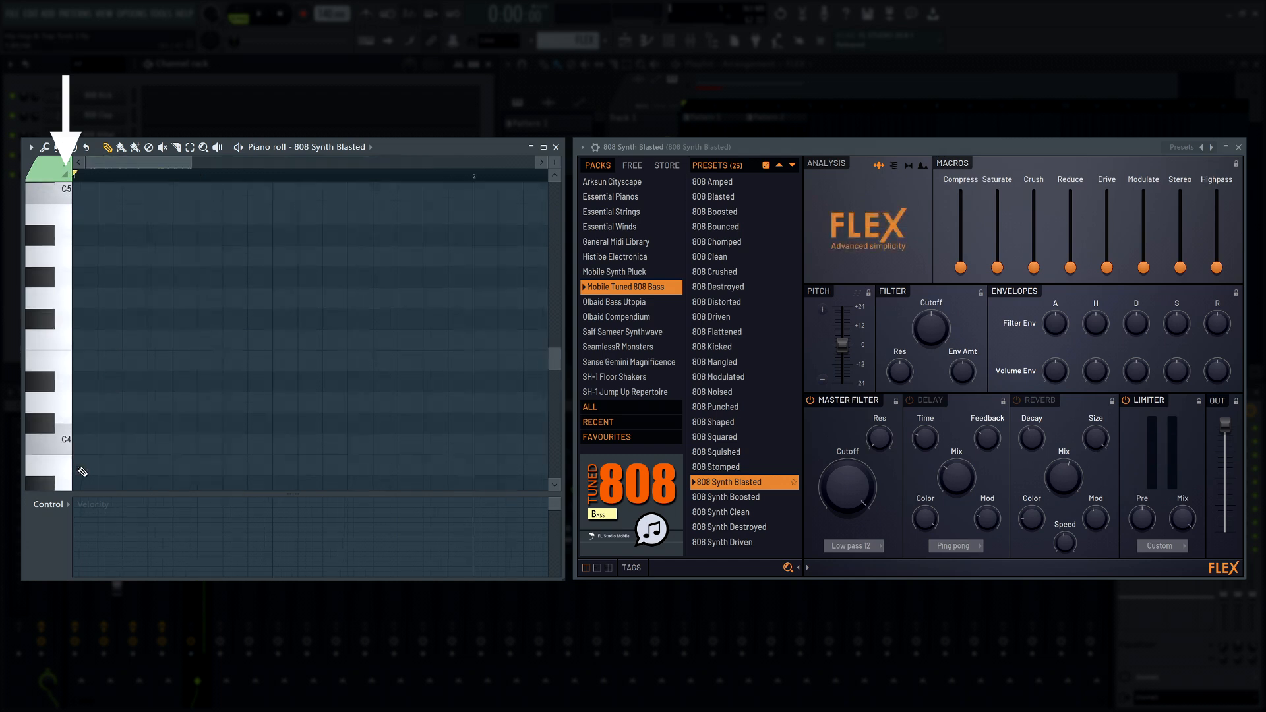
Step: Draw a seven-step B3 note and a two-step B4 slide note at the start of bar 1 for 808 Synth Blasted, and play them
left_click(82, 471)
left_click_drag(120, 468, 249, 468)
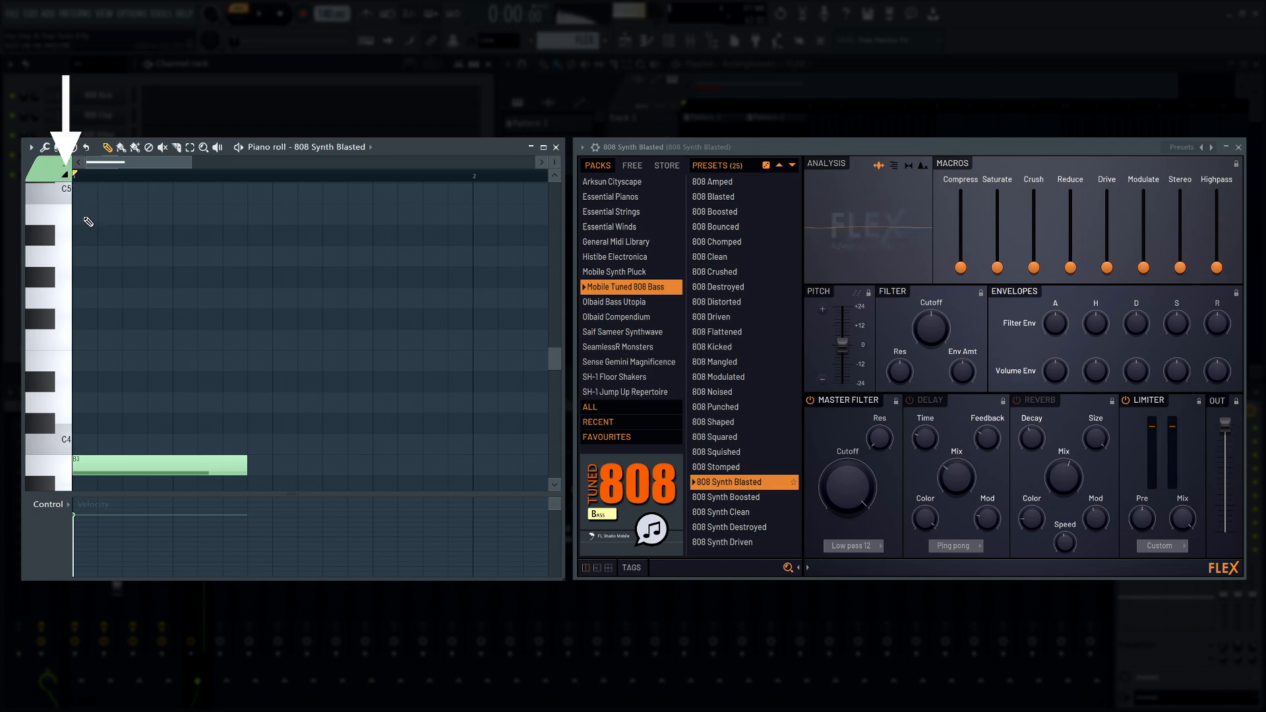
left_click(82, 214)
left_click_drag(246, 216, 123, 219)
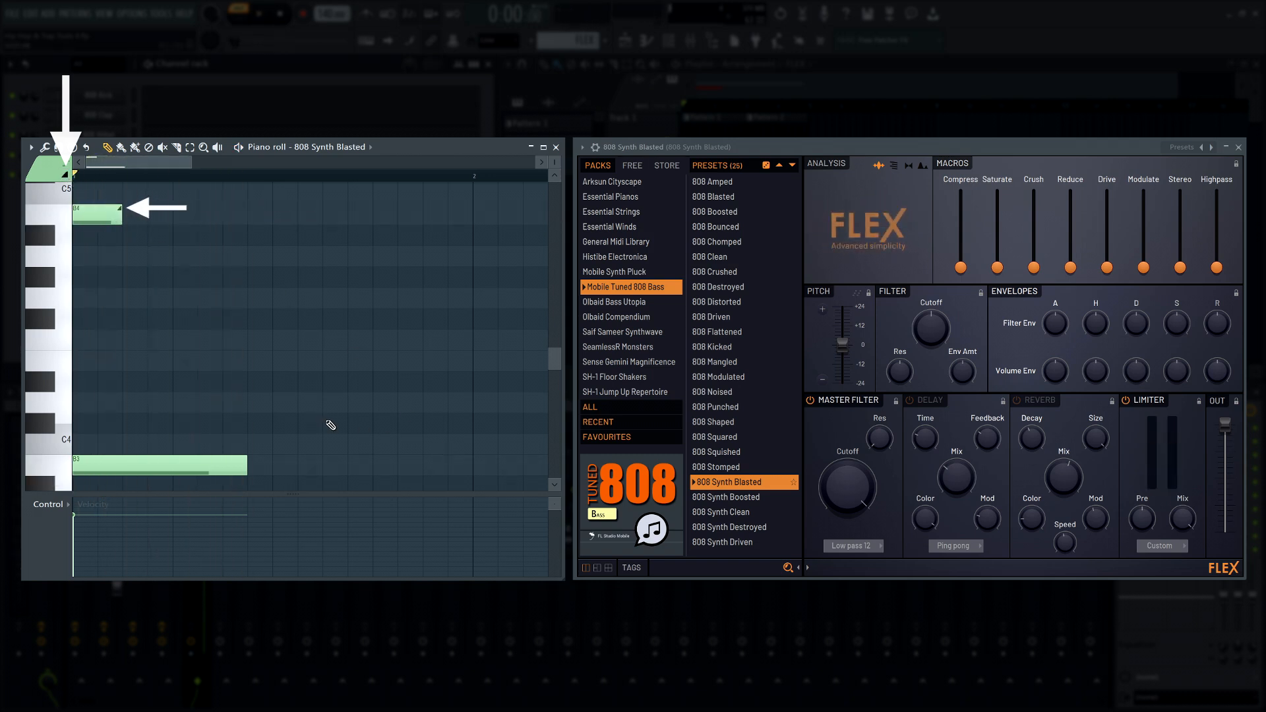
left_click(323, 423)
left_click_drag(322, 422, 124, 465)
key("space")
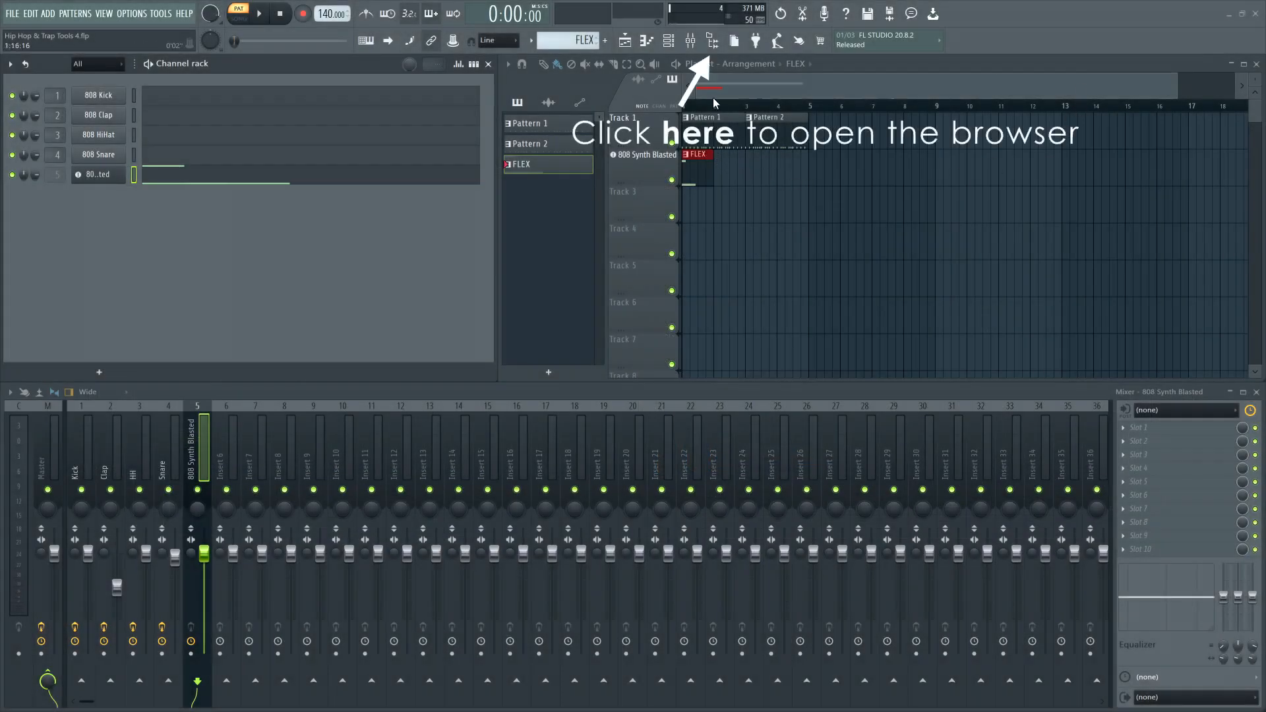
Step: Add the 808 Kick sample from the Kicks drum pack to playlist Track 3 as an instrument track
left_click(713, 42)
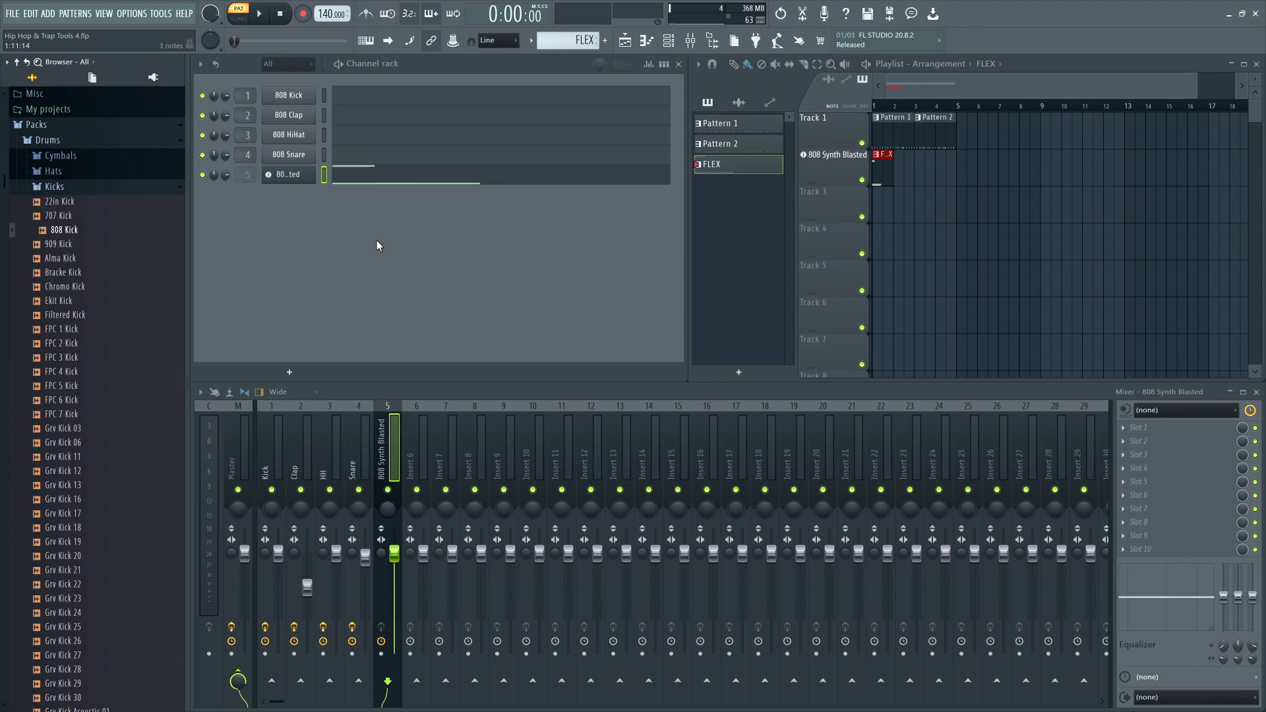
left_click_drag(71, 232, 811, 219)
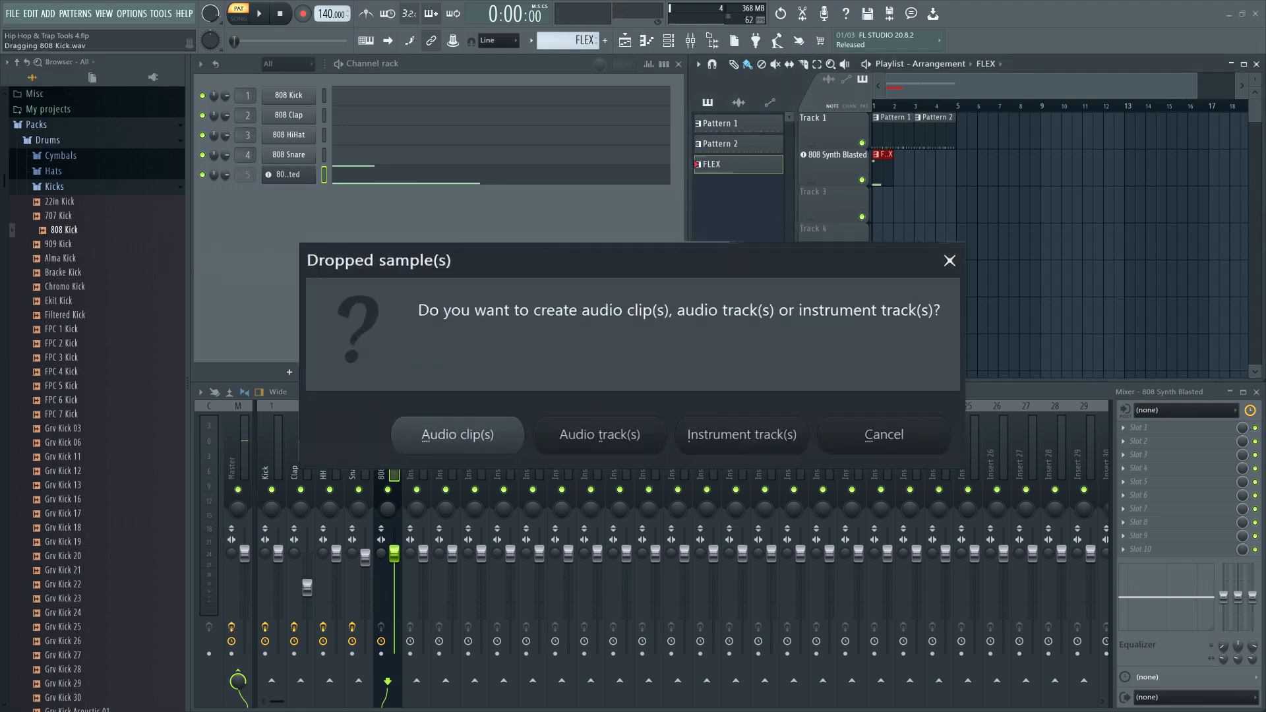
left_click(757, 435)
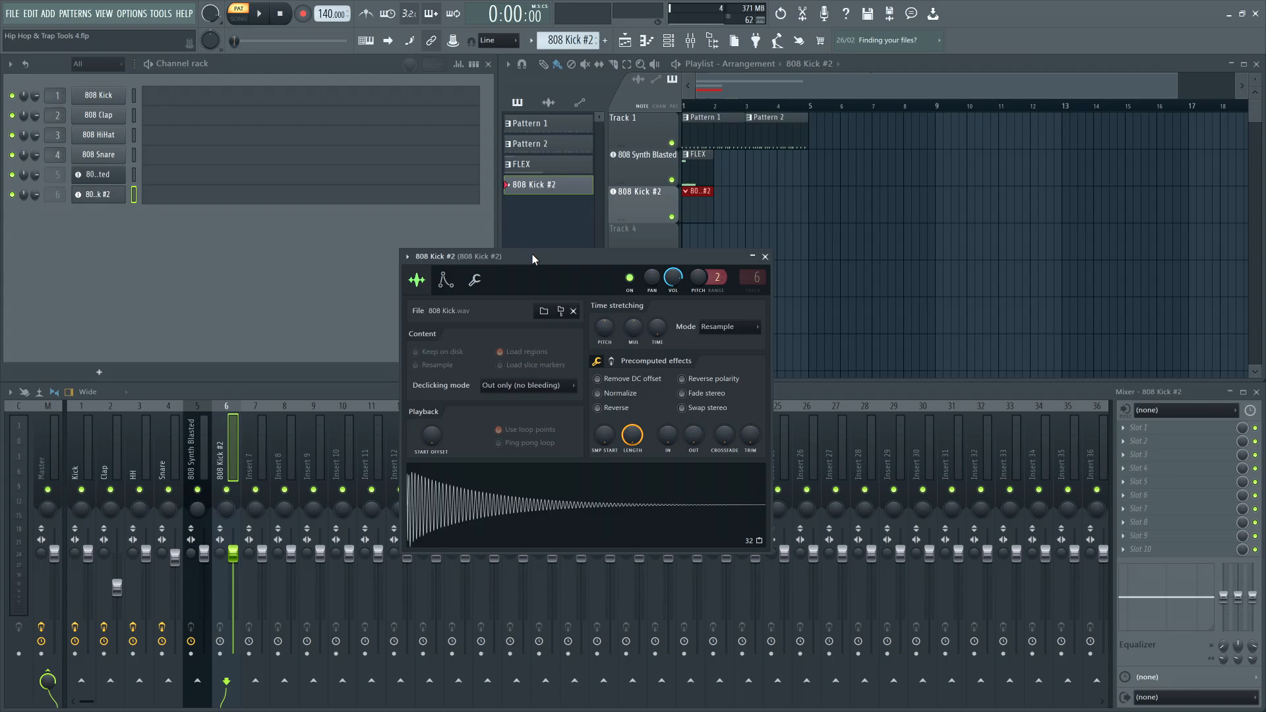
Step: Add a Tuner to the first effect slot of the 808 Kick #2 mixer track and preview the sample through it
key("F8")
type("tun")
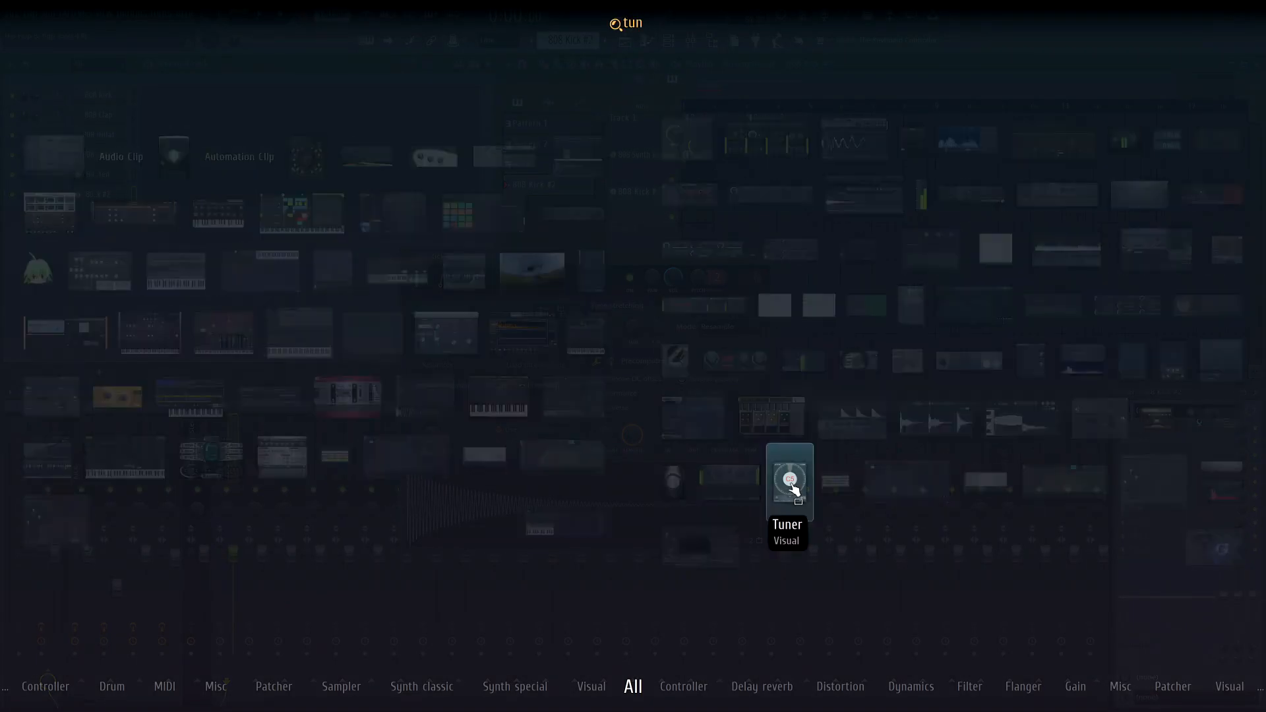
left_click_drag(794, 489, 1148, 433)
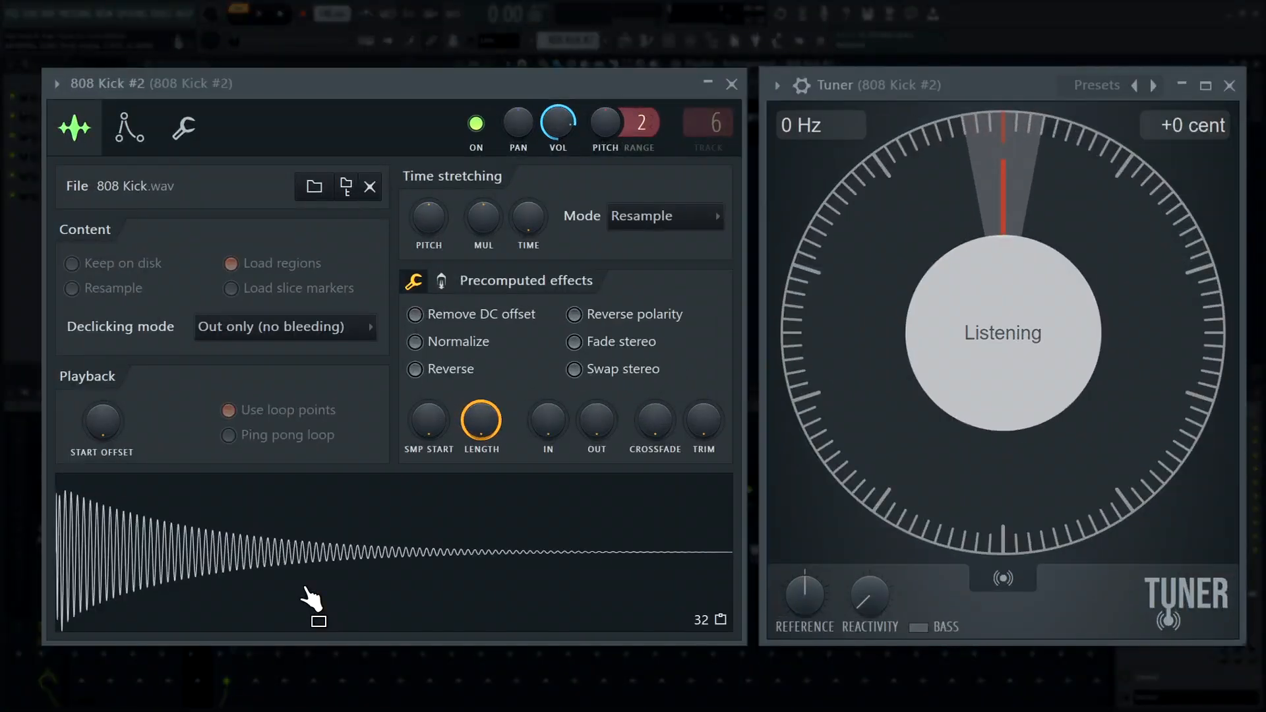
left_click(307, 594)
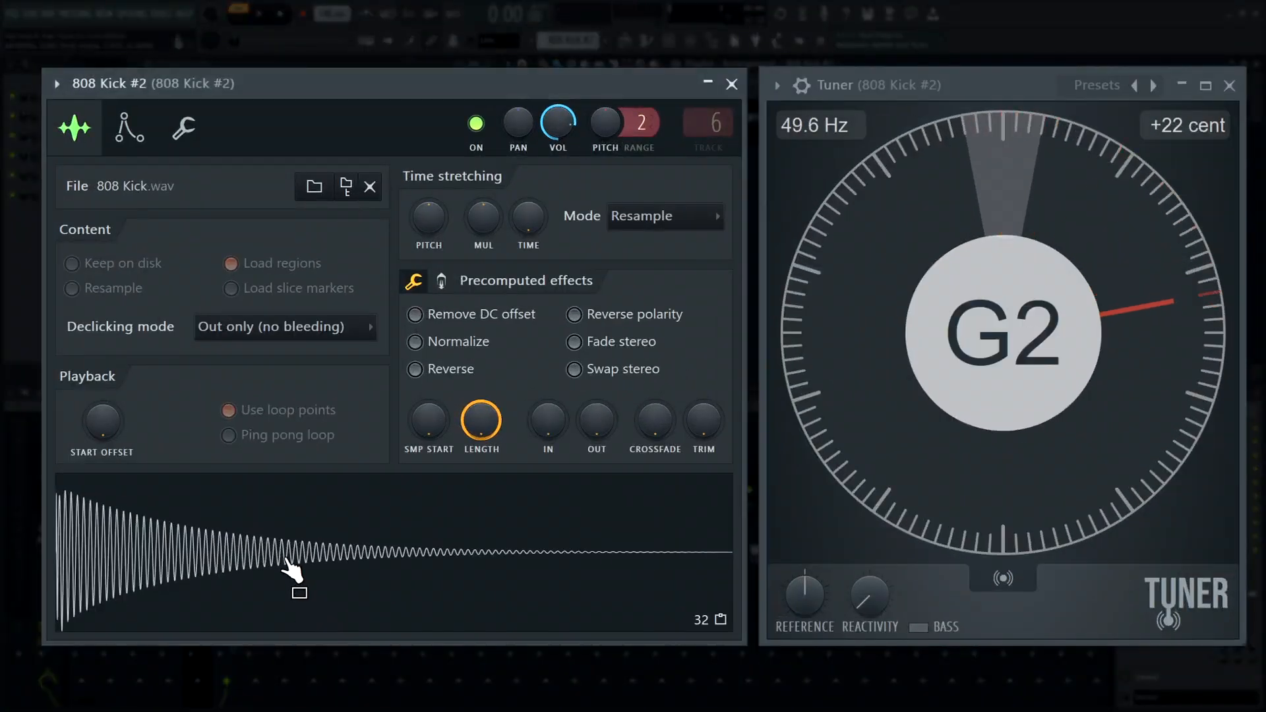
Step: Set the root note of the 808 Kick #2 channel to G2
left_click(139, 134)
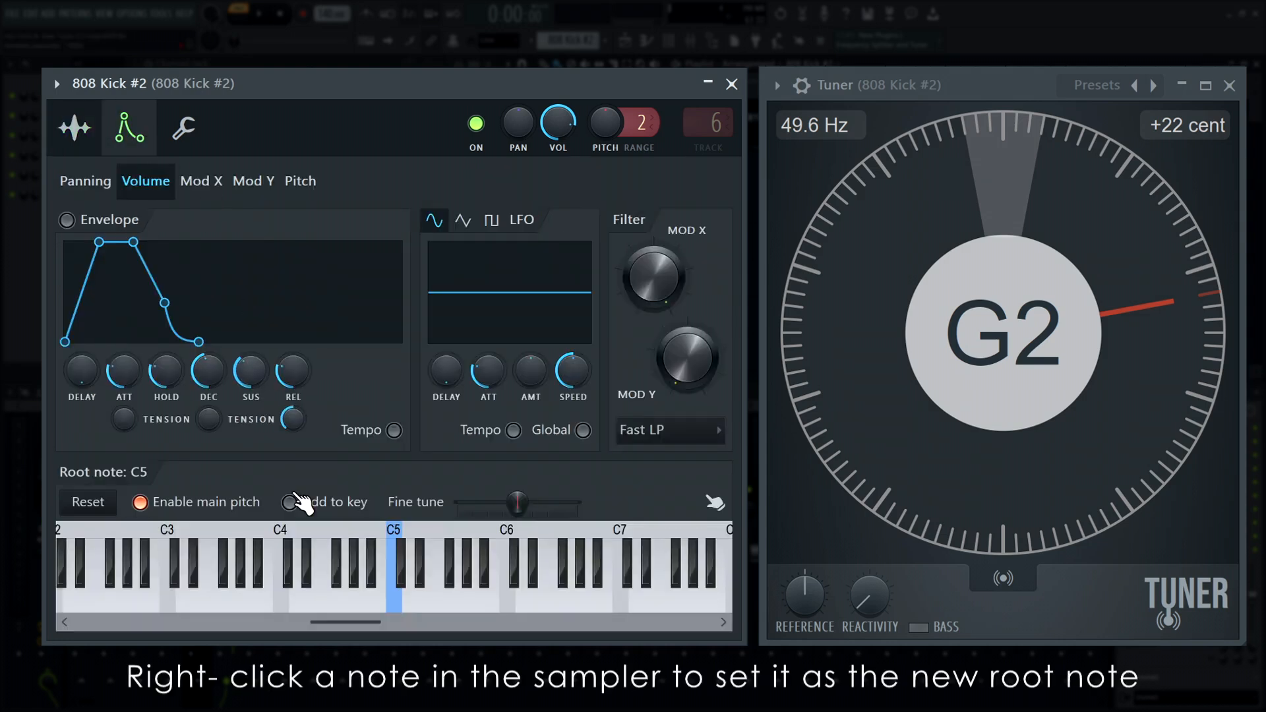
left_click_drag(352, 629, 229, 628)
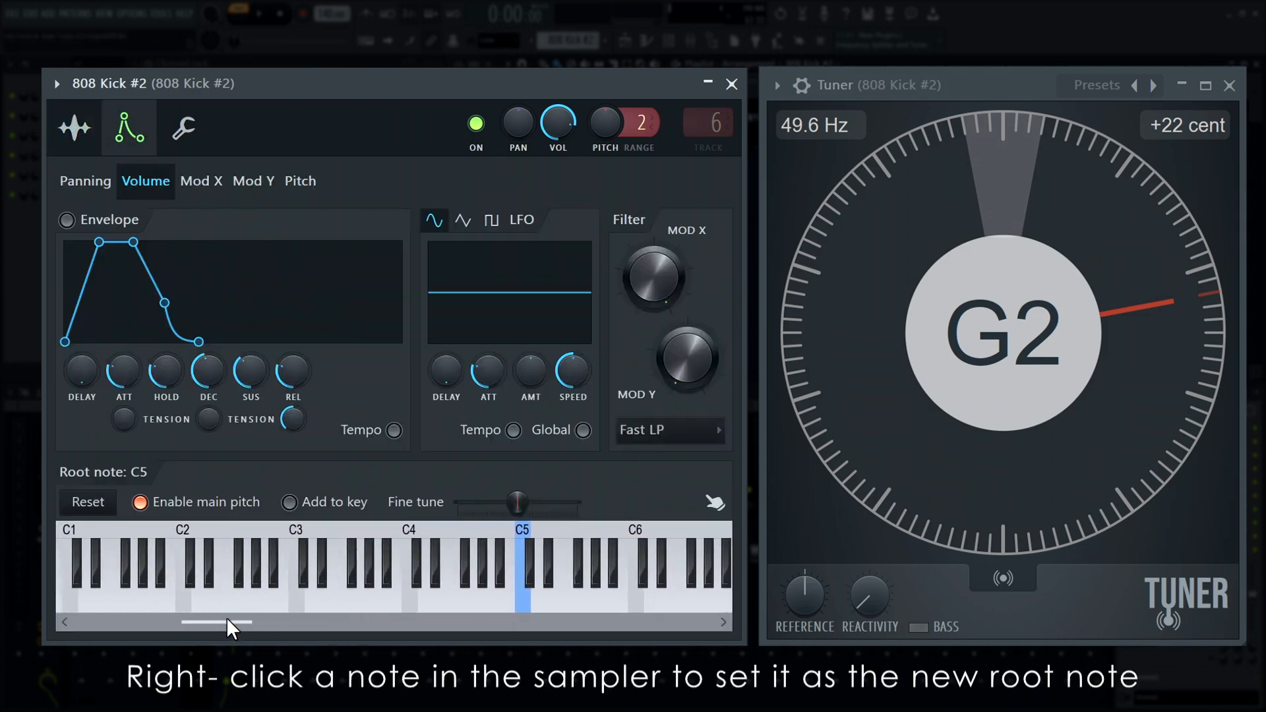
right_click(249, 601)
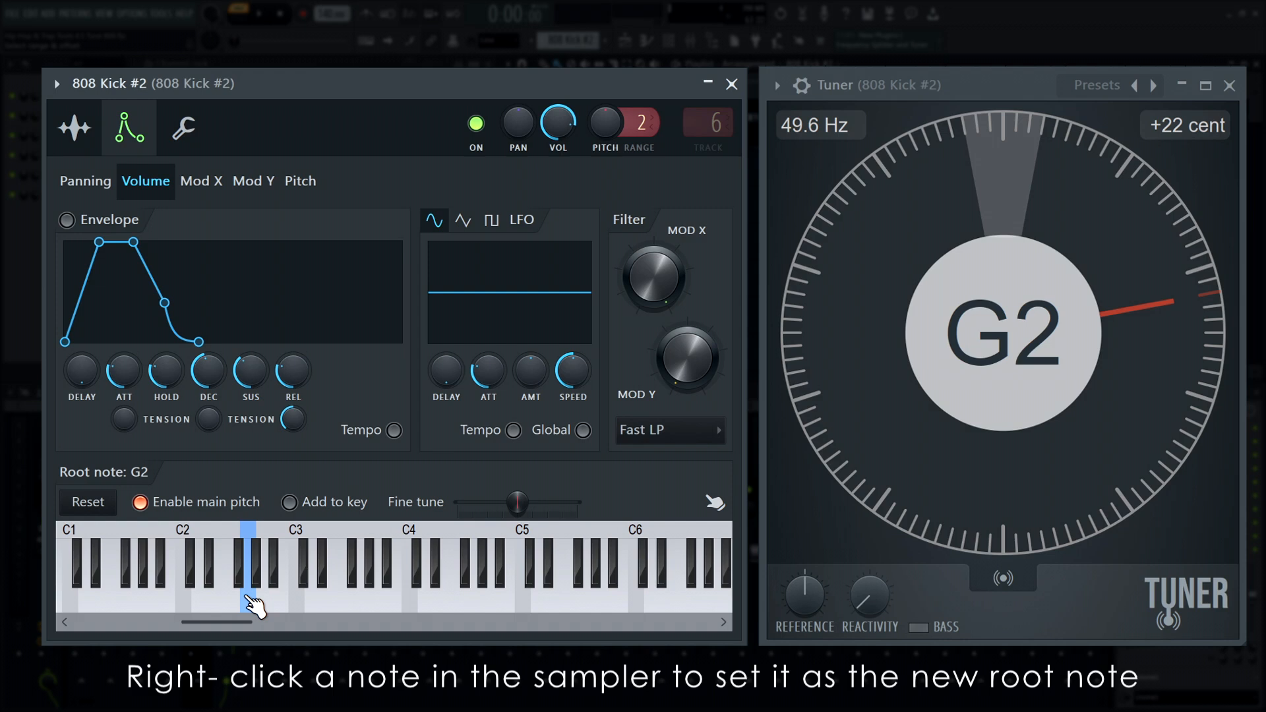
Step: Lower the 808 Kick #2 channel pitch slightly to tune the sample to G2, and preview it against the Tuner
left_click(74, 127)
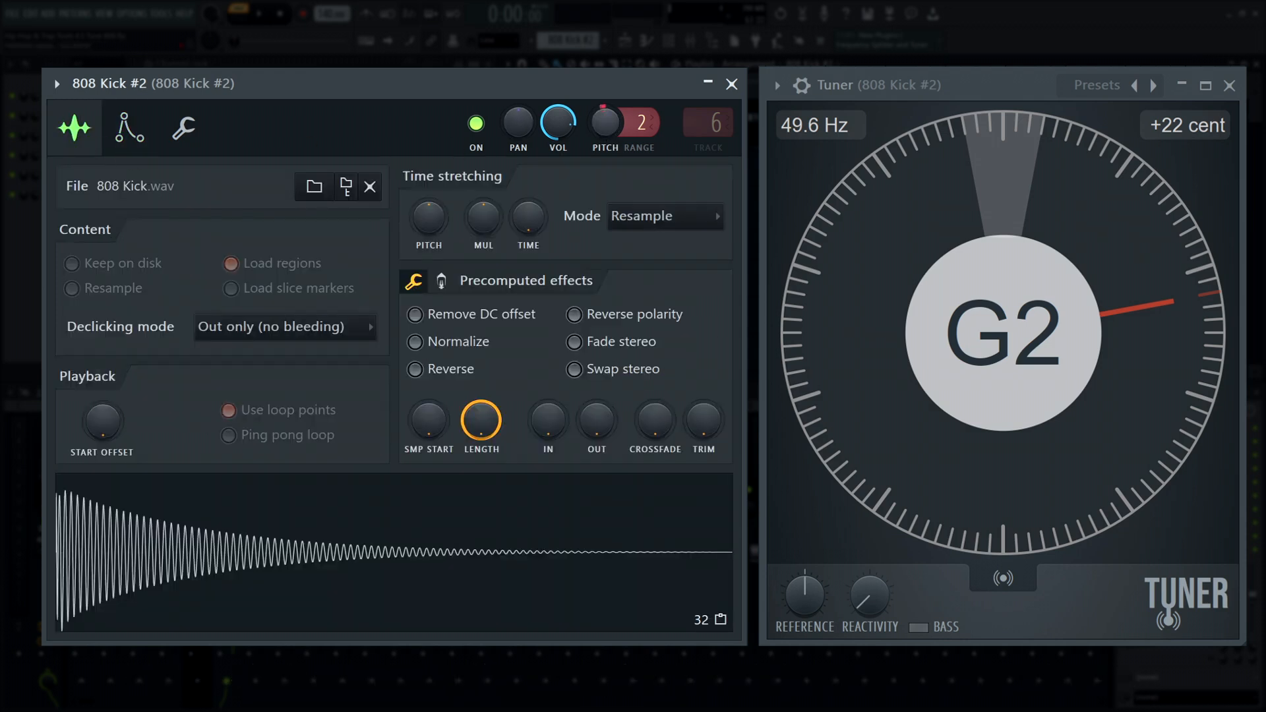
left_click(447, 565)
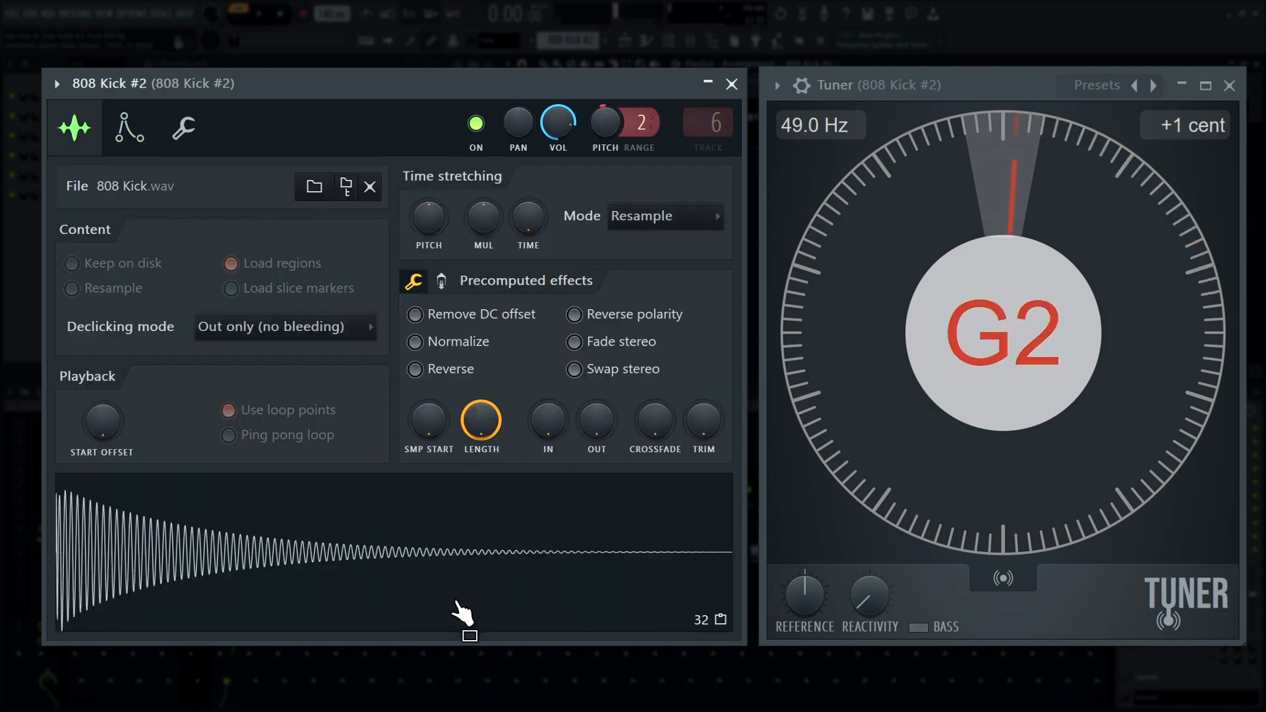
key("space")
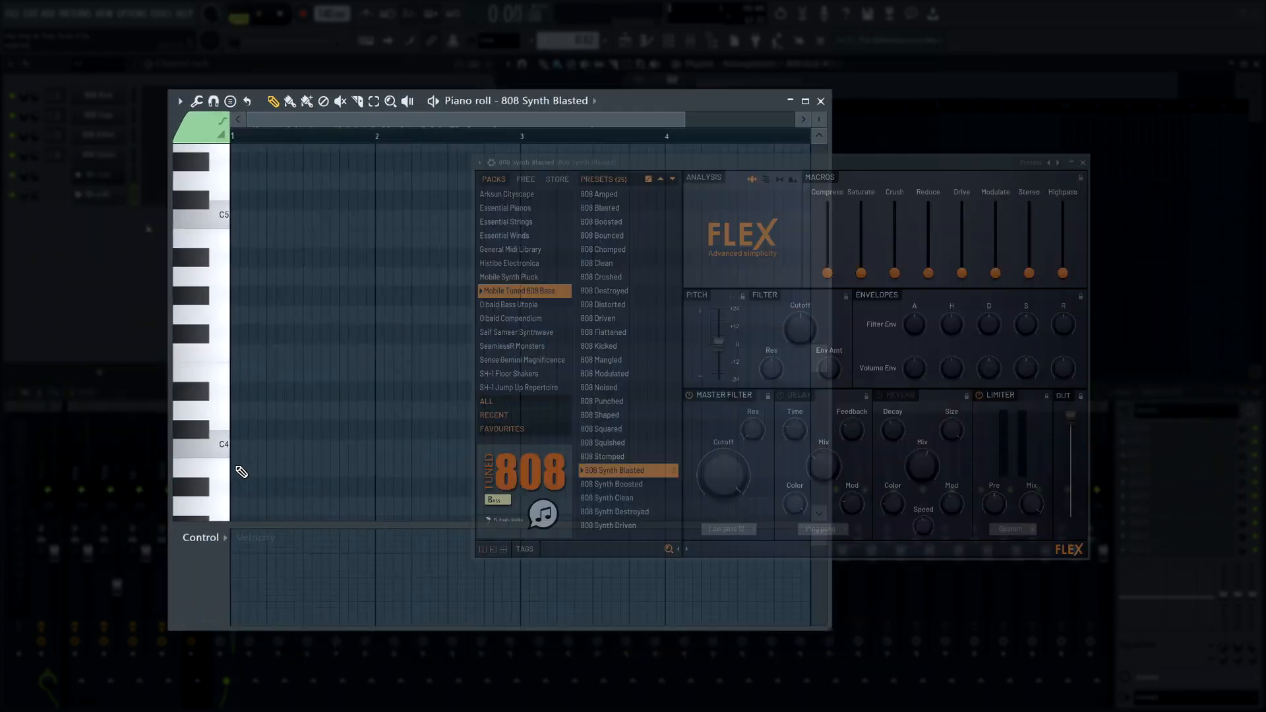
Step: Draw a four-bar 808 Synth Blasted bassline with low B3 notes, a closing C4 and higher accent and slide notes, and play it
left_click(341, 481)
left_click_drag(364, 481, 384, 481)
left_click(154, 259)
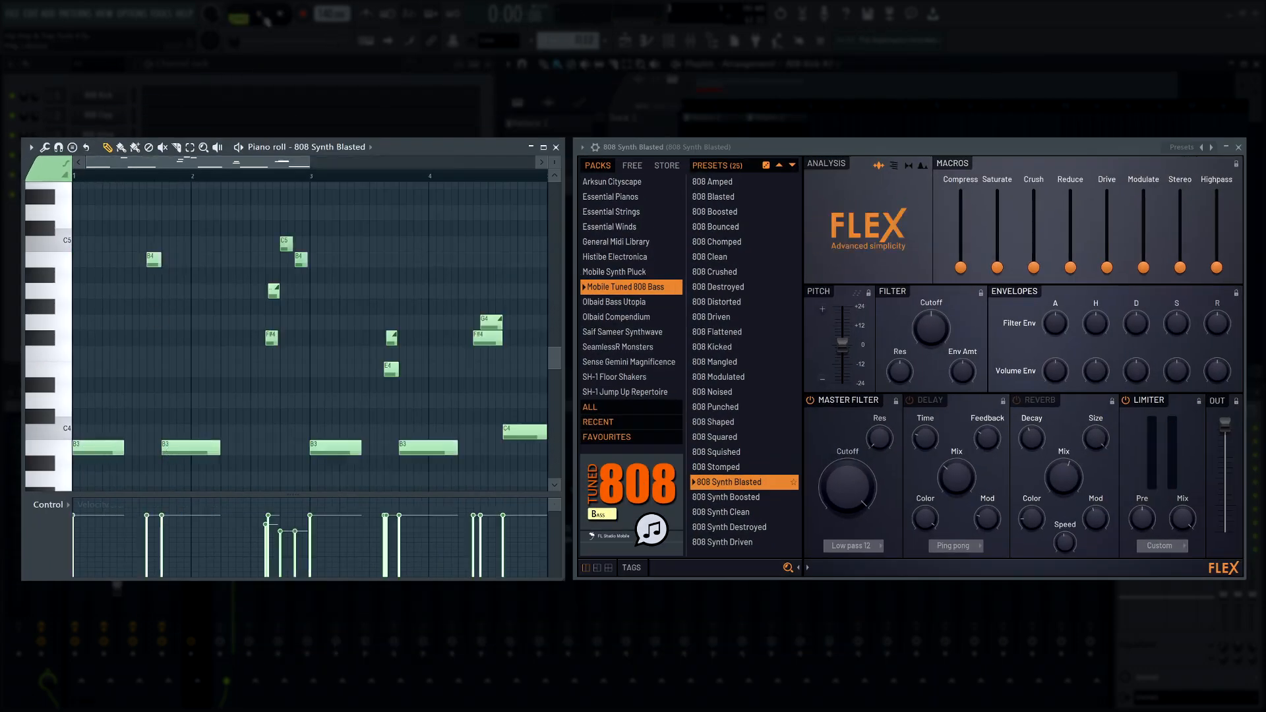
key("space")
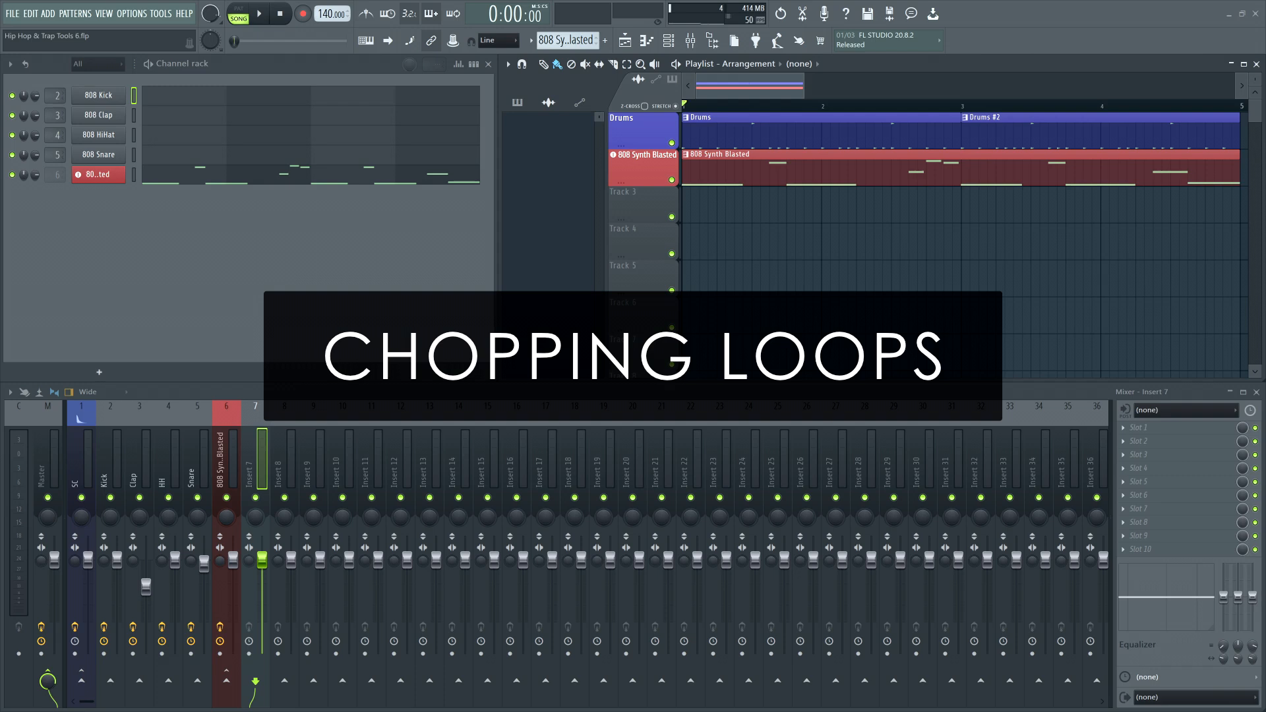
Step: Add the 120_PercShakers_TL loop from the Touch Loops Cosmic Funk percussion folder to playlist Track 3 as an audio track
left_click(714, 41)
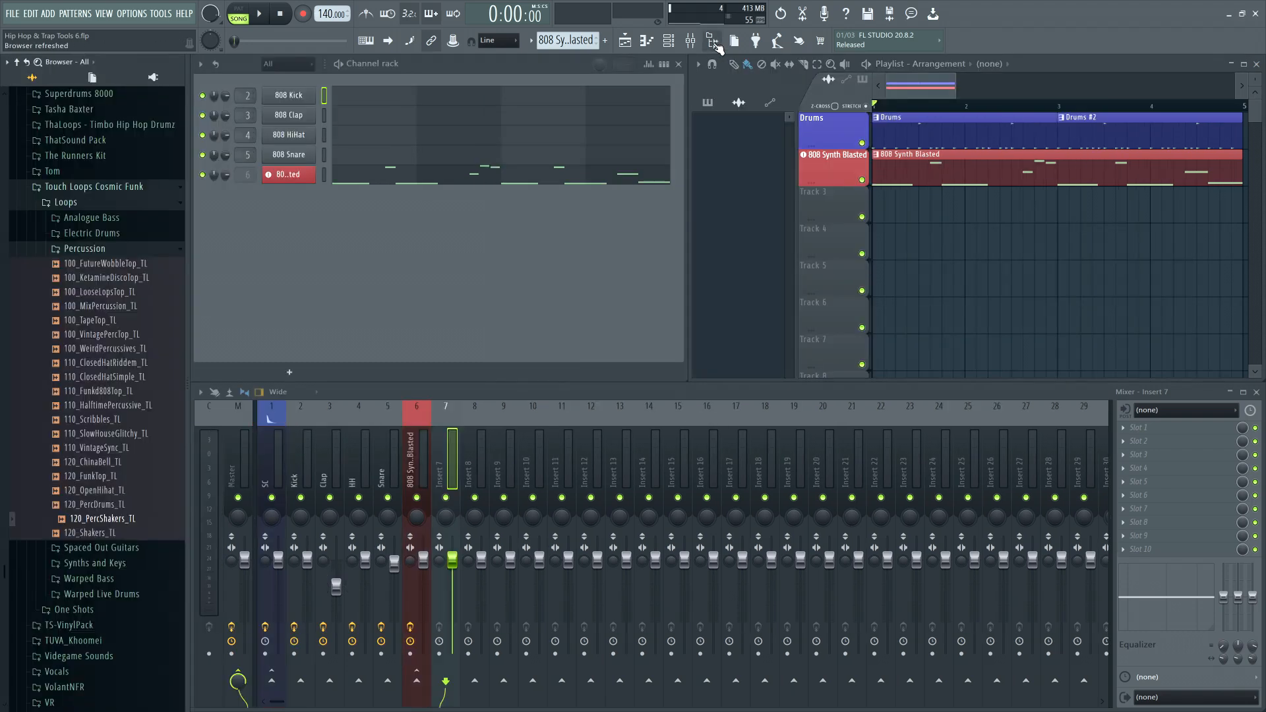
left_click_drag(126, 519, 830, 199)
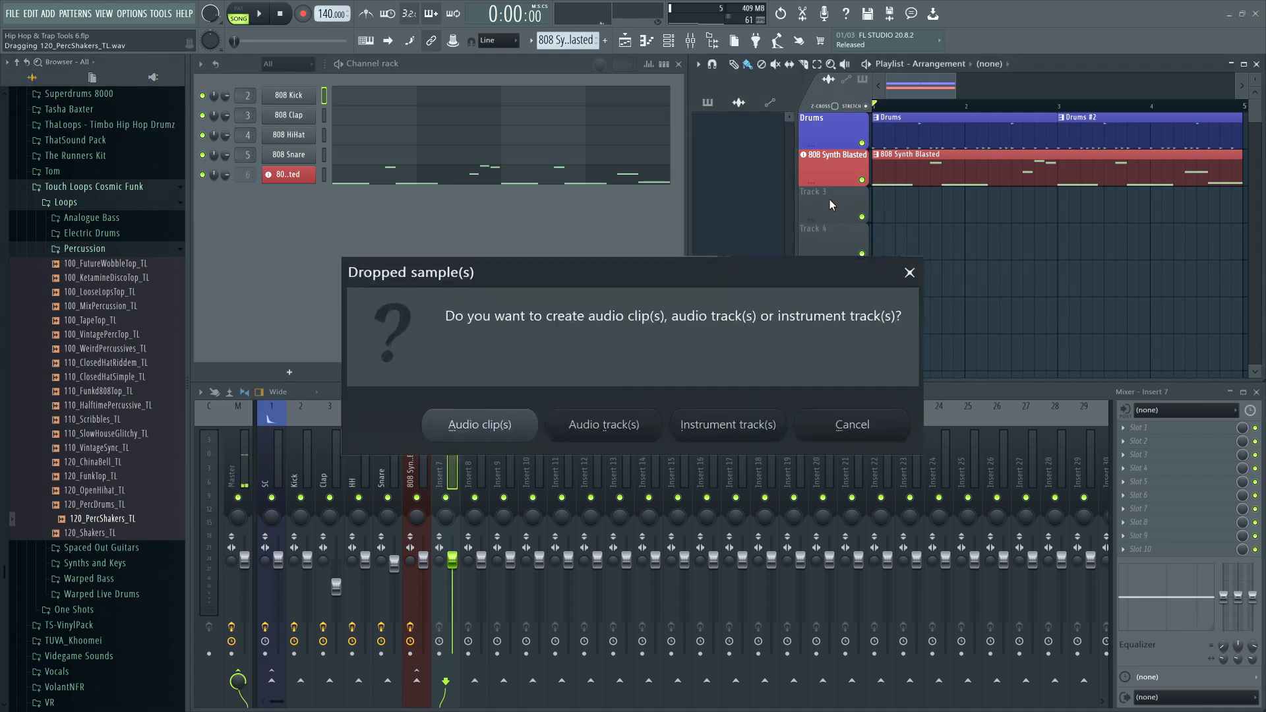
left_click(632, 442)
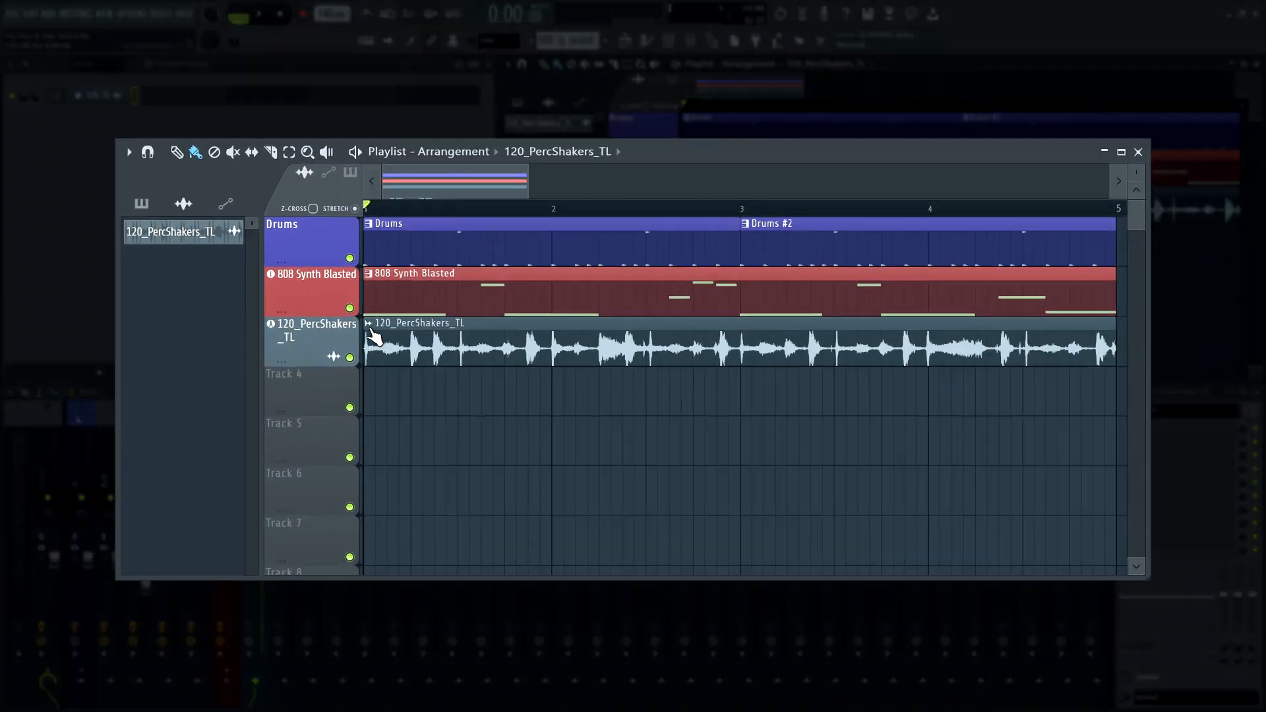
Step: Chop the 120_PercShakers_TL clip on playlist Track 3 into half beats and play the arrangement
right_click(686, 198)
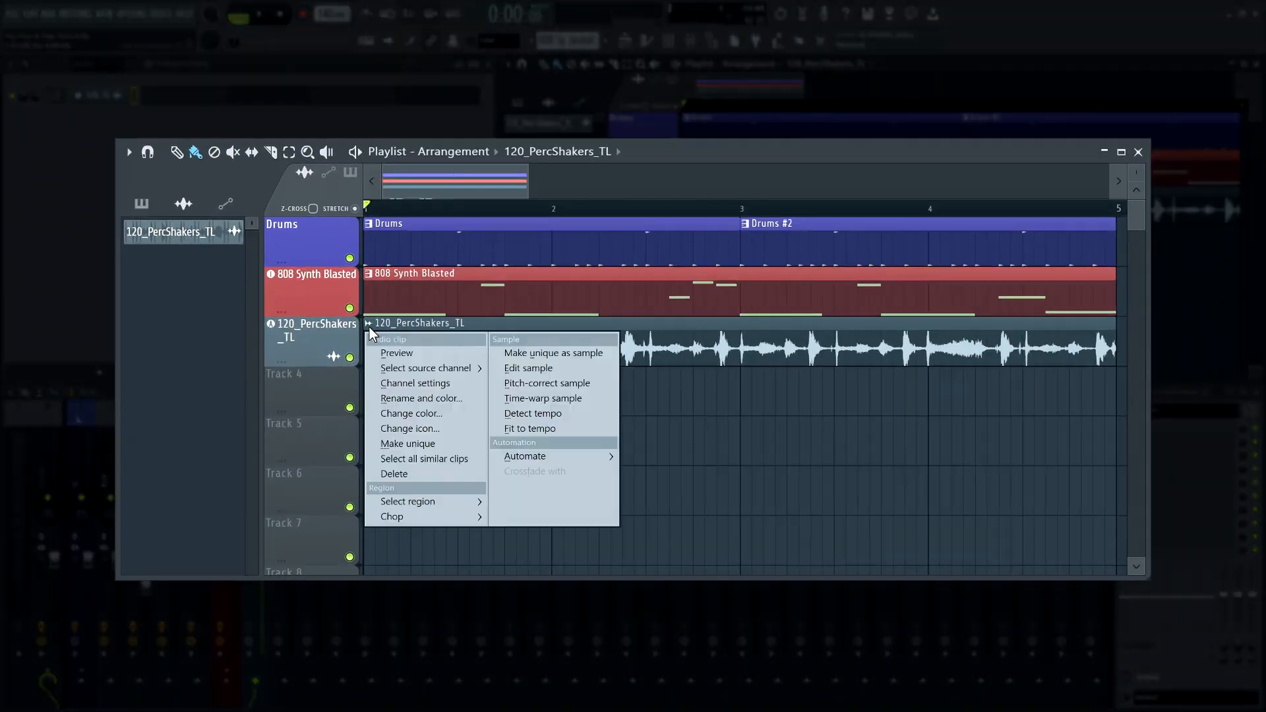
mouse_move(425, 521)
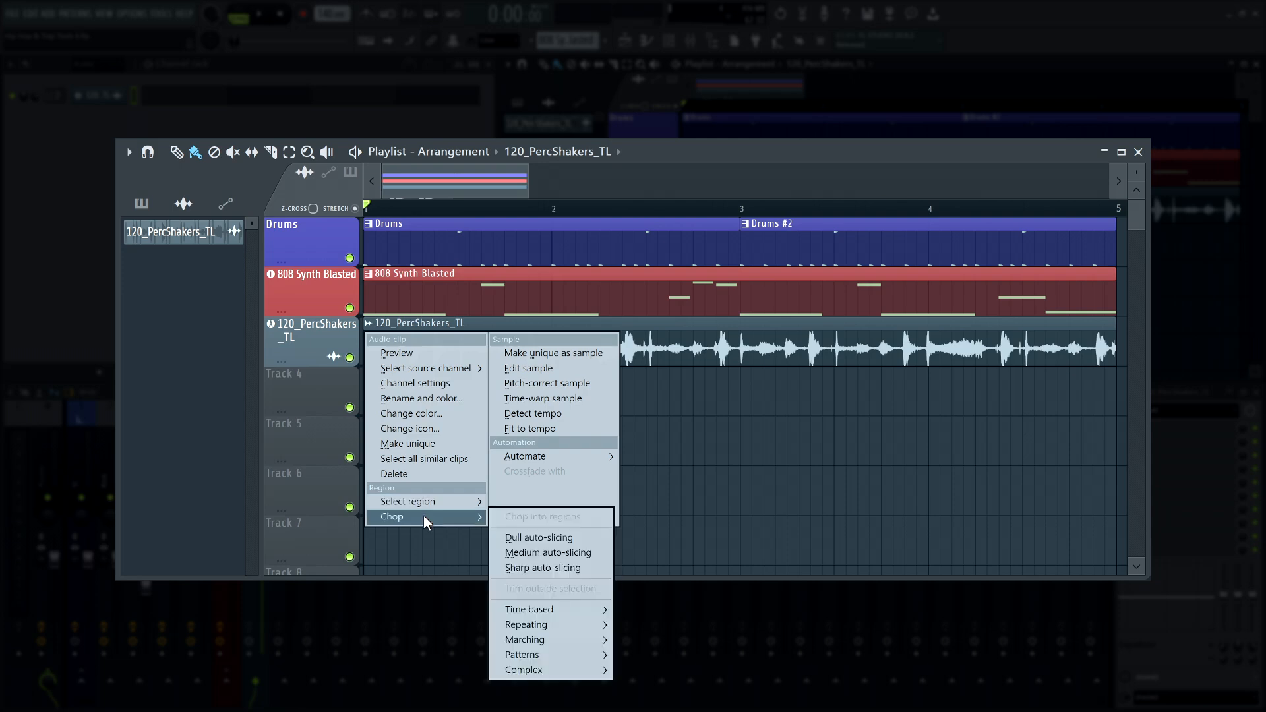
mouse_move(564, 613)
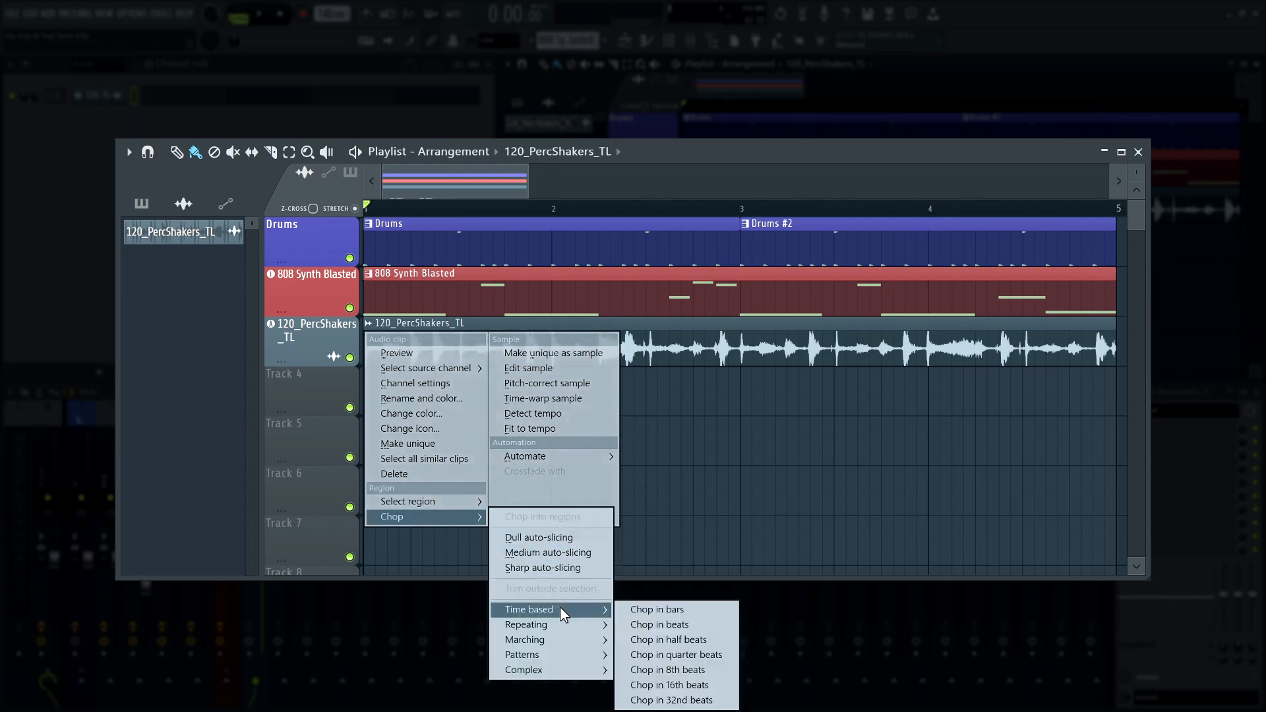
left_click(668, 639)
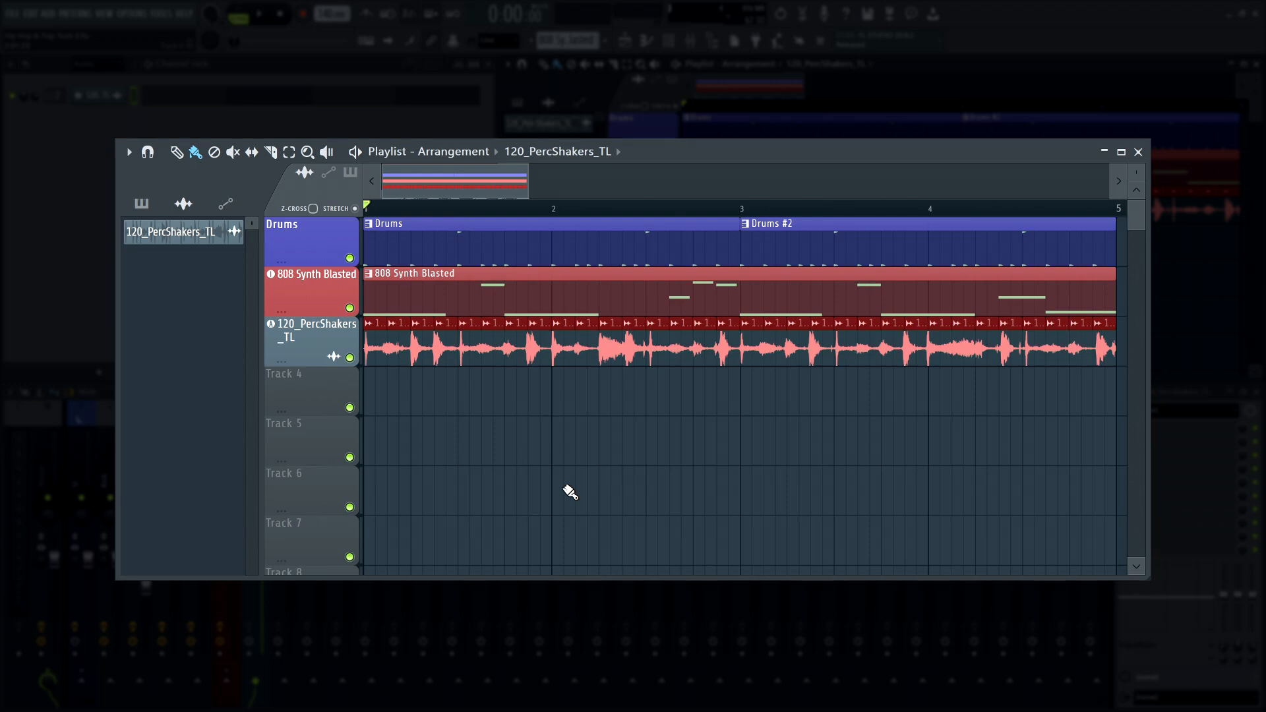
key("space")
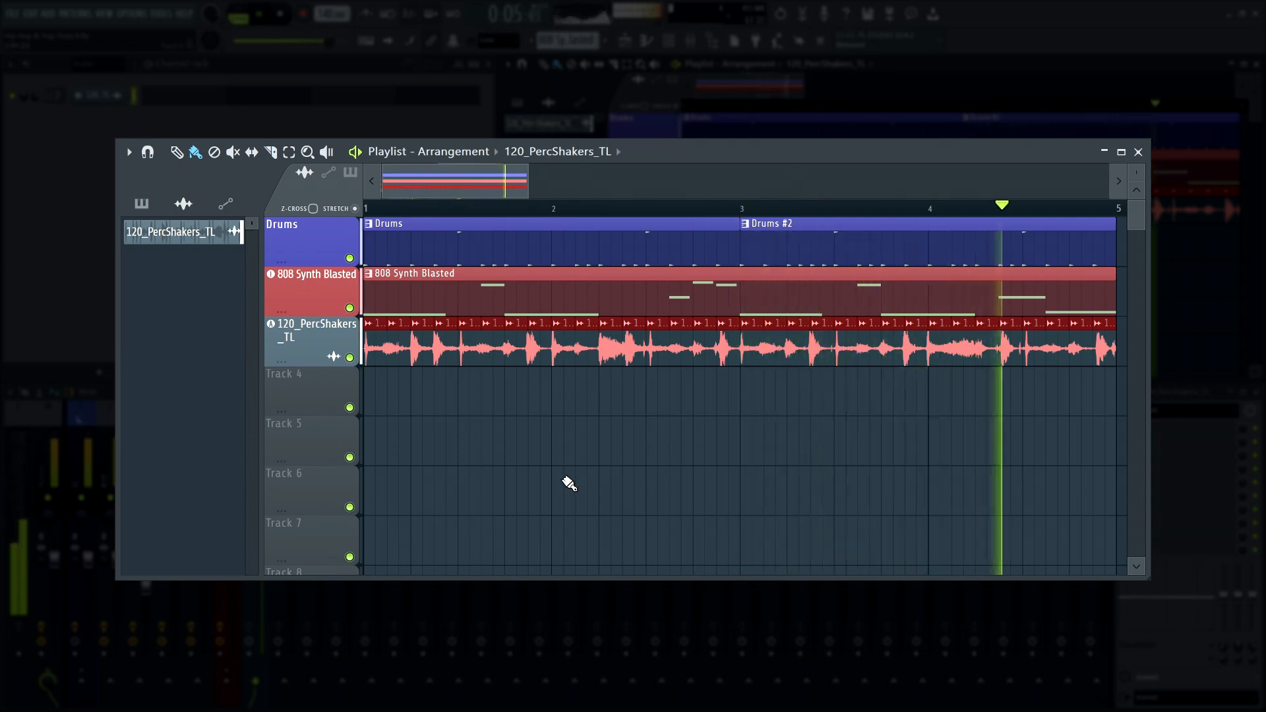
key("space")
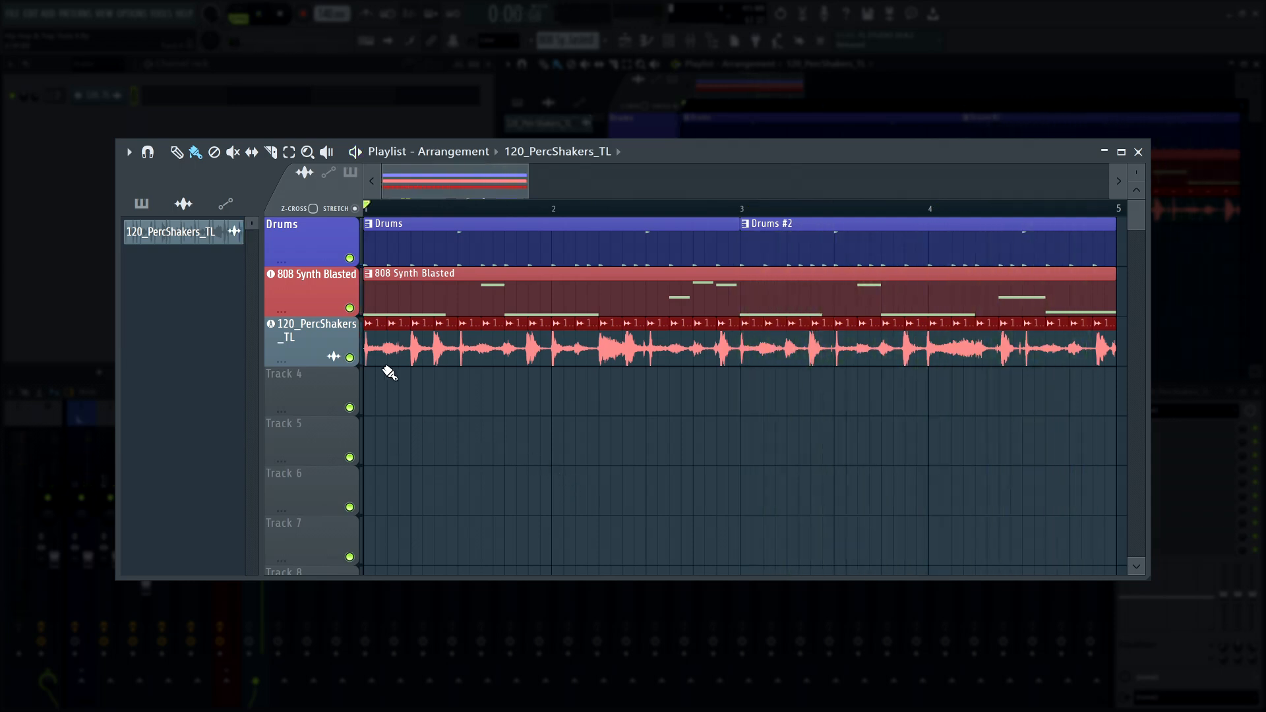
Step: Rearrange and repeat the chopped 120_PercShakers_TL slices across the four bars to form a new rhythm, and play it
right_click(394, 358)
key("ctrl+z")
right_click(375, 357)
left_click(376, 354)
left_click_drag(440, 349, 366, 359)
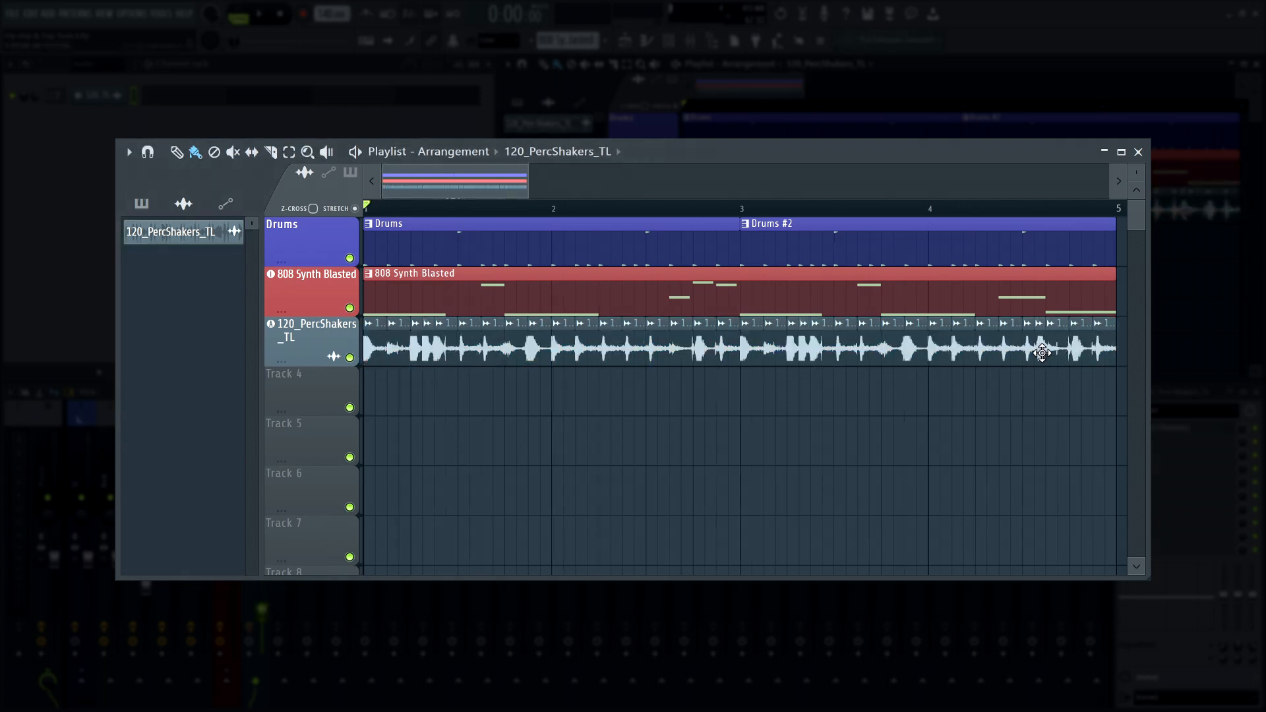
left_click_drag(1069, 353, 1100, 350)
right_click(1107, 353)
key("space")
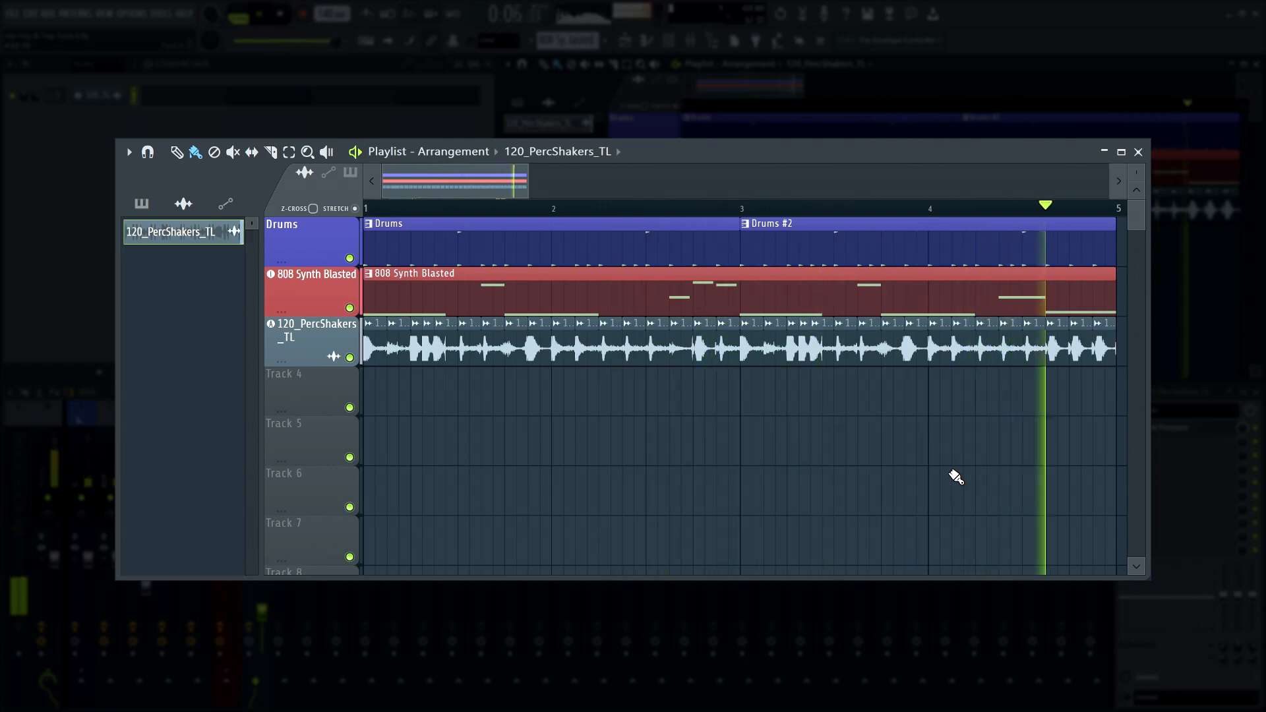
key("space")
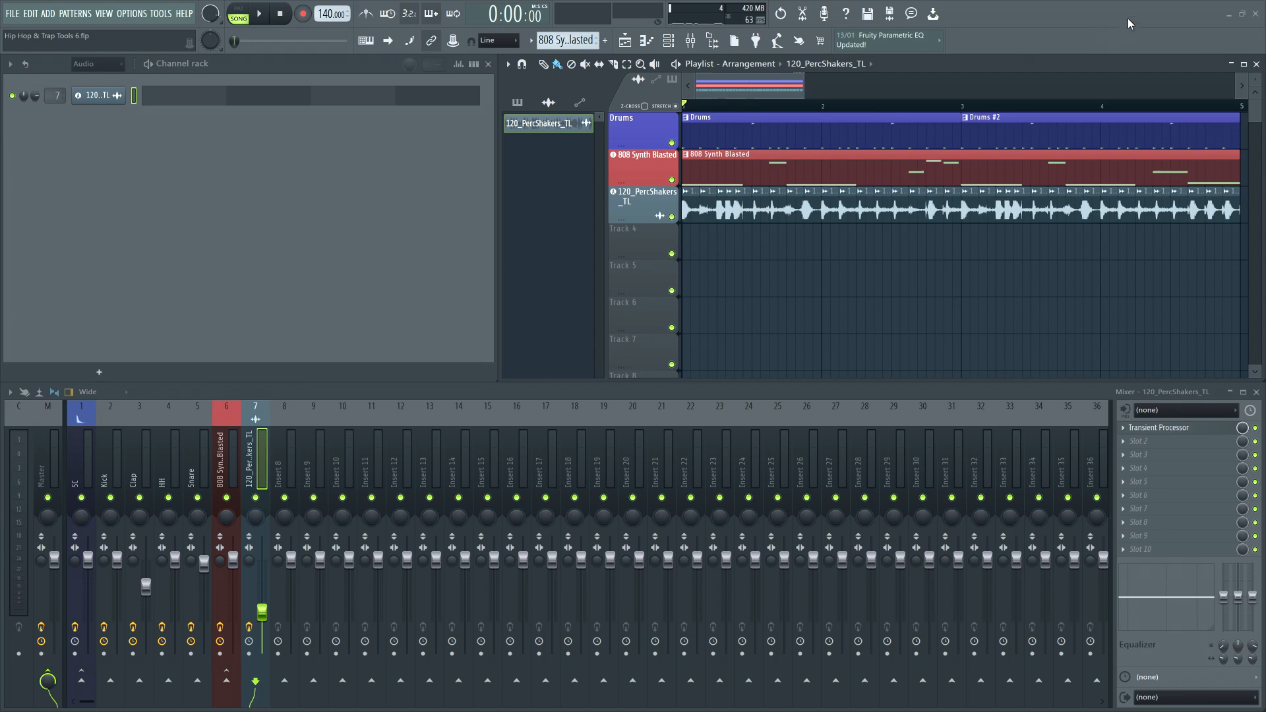
Step: Add a Fruity Slicer channel and load the 120_Shakers_TL loop from the Touch Loops Cosmic Funk percussion folder into it
key("F8")
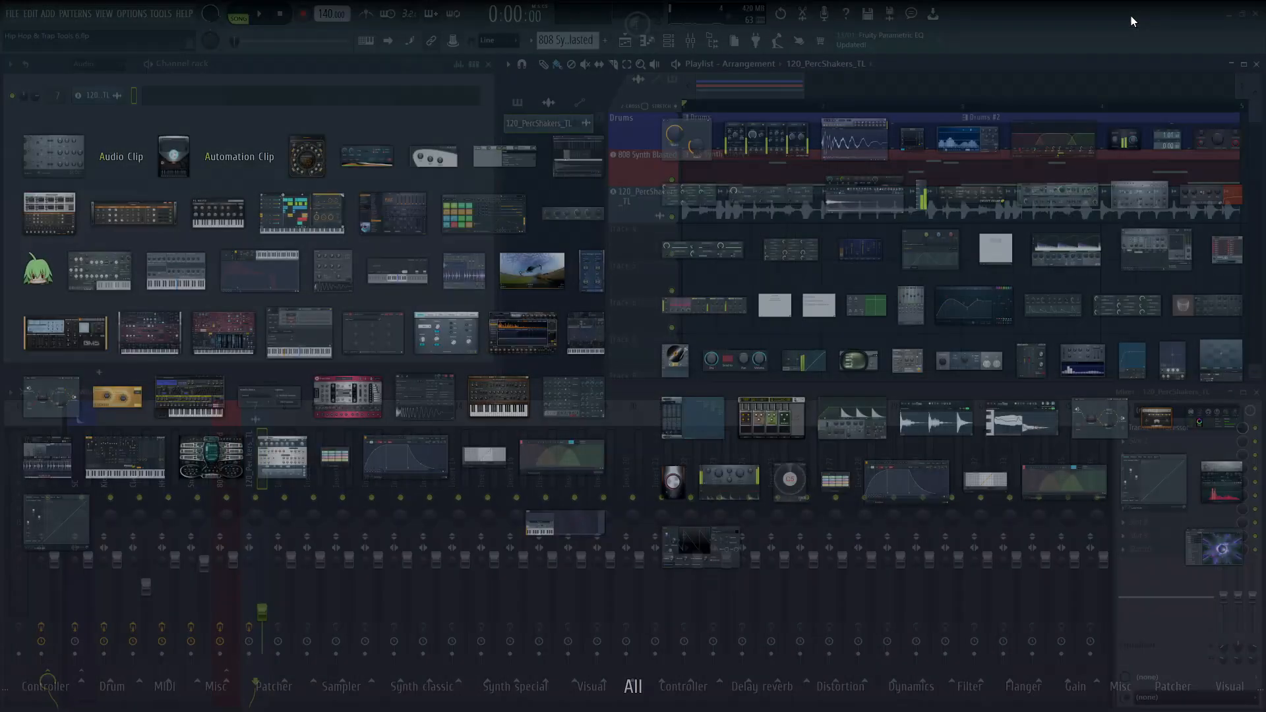
type("slice")
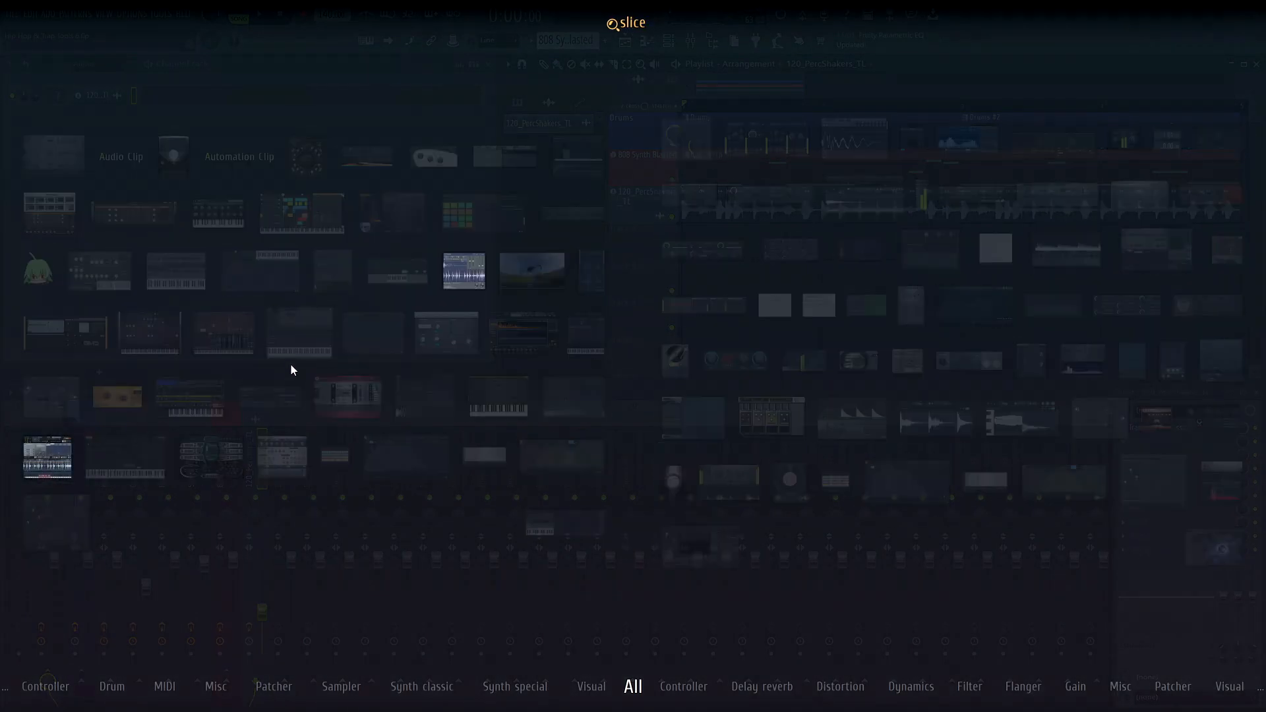
left_click_drag(460, 277, 635, 242)
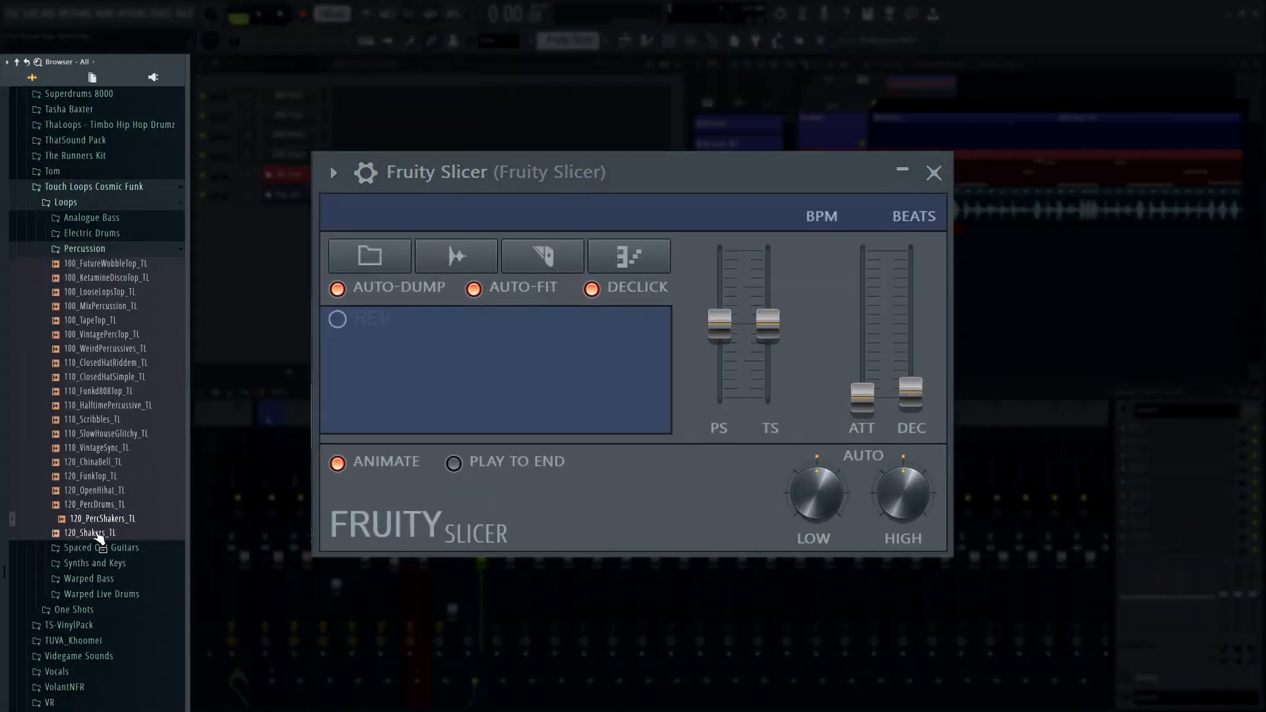
left_click_drag(97, 538, 499, 387)
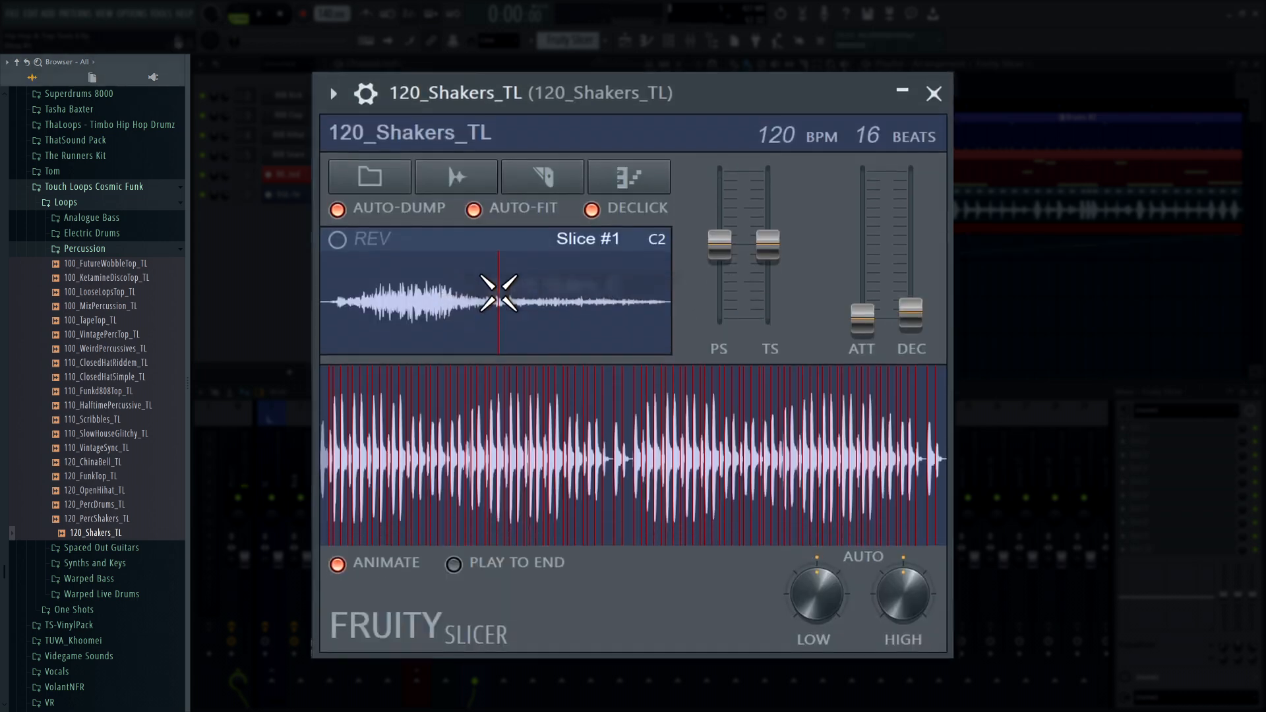
key("alt+F8")
Step: Preview the shaker slices in the piano roll and quantize their start times with the Step template
key("space")
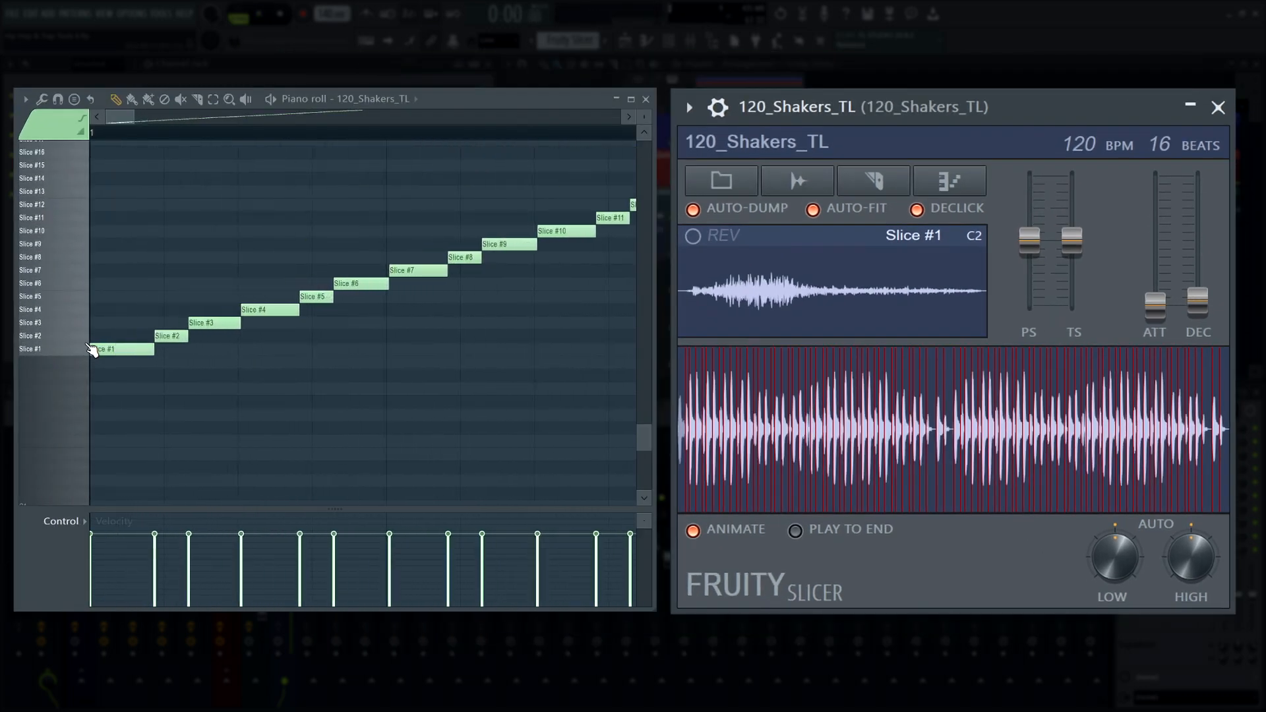
left_click(127, 351)
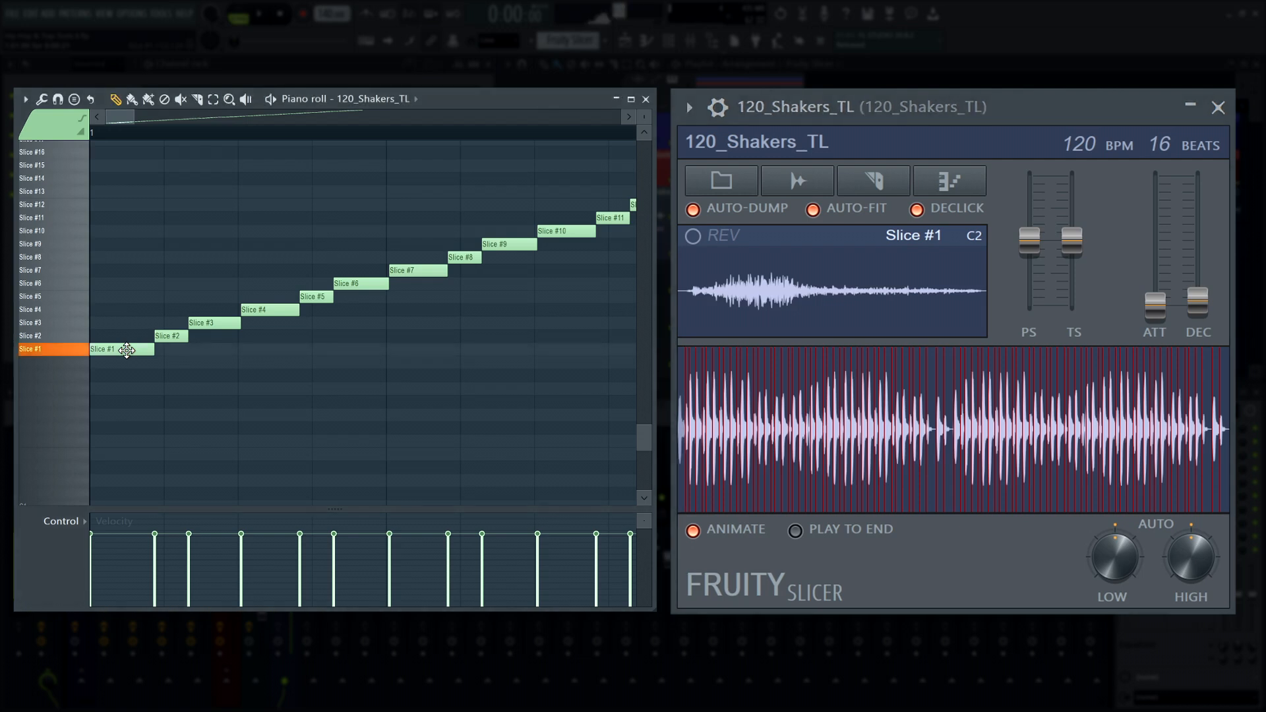
key("alt+q")
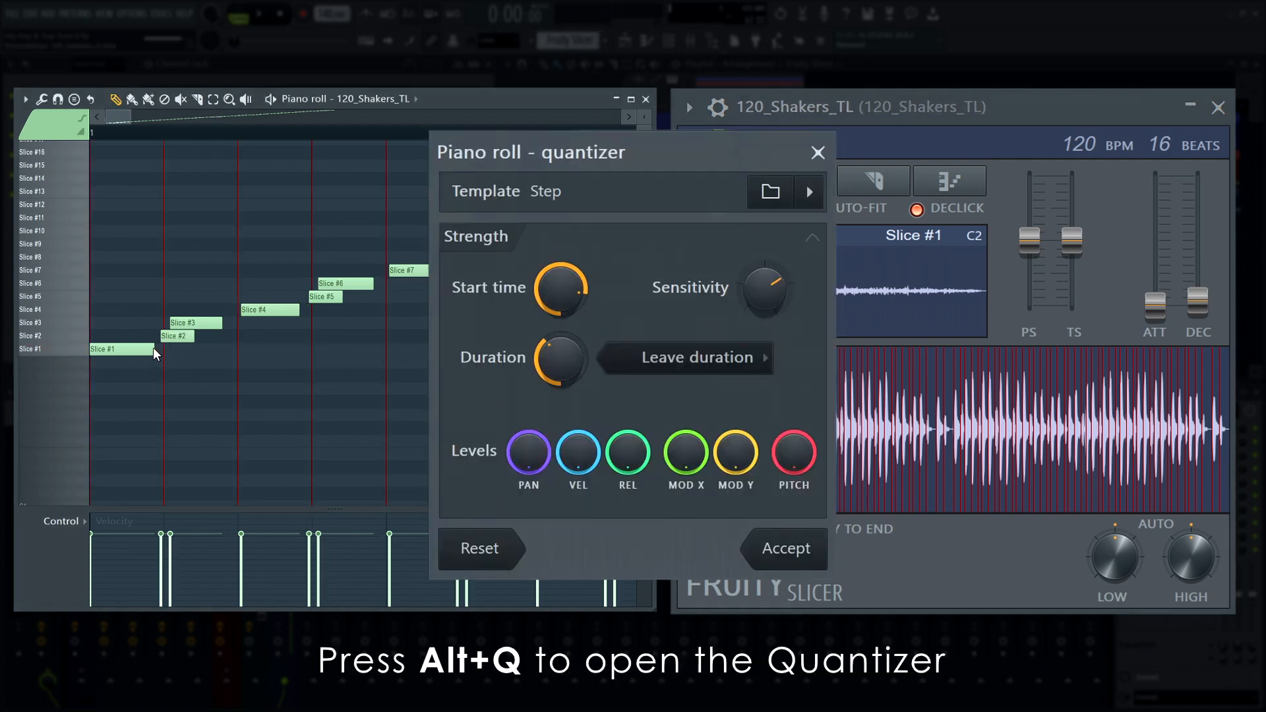
left_click_drag(553, 289, 552, 250)
left_click(789, 547)
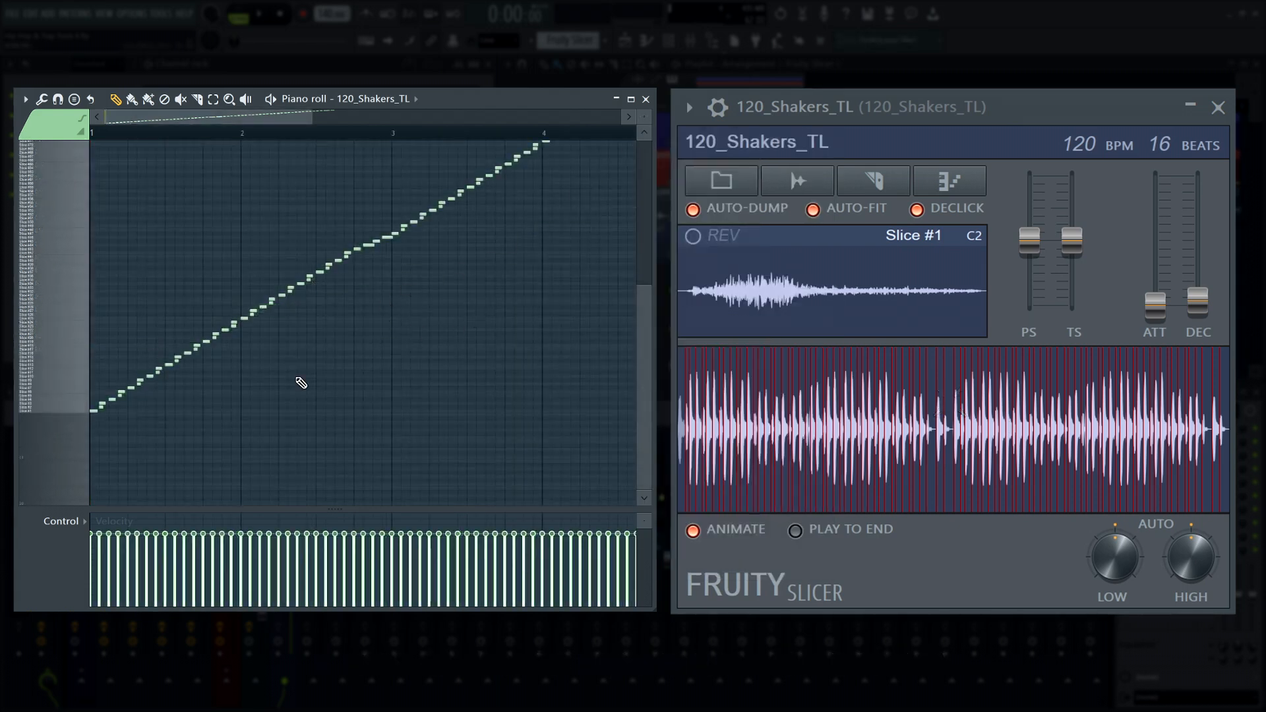
Step: Delete all the shaker slice notes from bar 2 to the end of bar 4
mouse_move(56, 356)
left_mouse_down()
mouse_move(73, 258)
mouse_move(73, 378)
mouse_move(76, 328)
left_mouse_up()
left_click_drag(242, 133, 579, 142)
key("Delete")
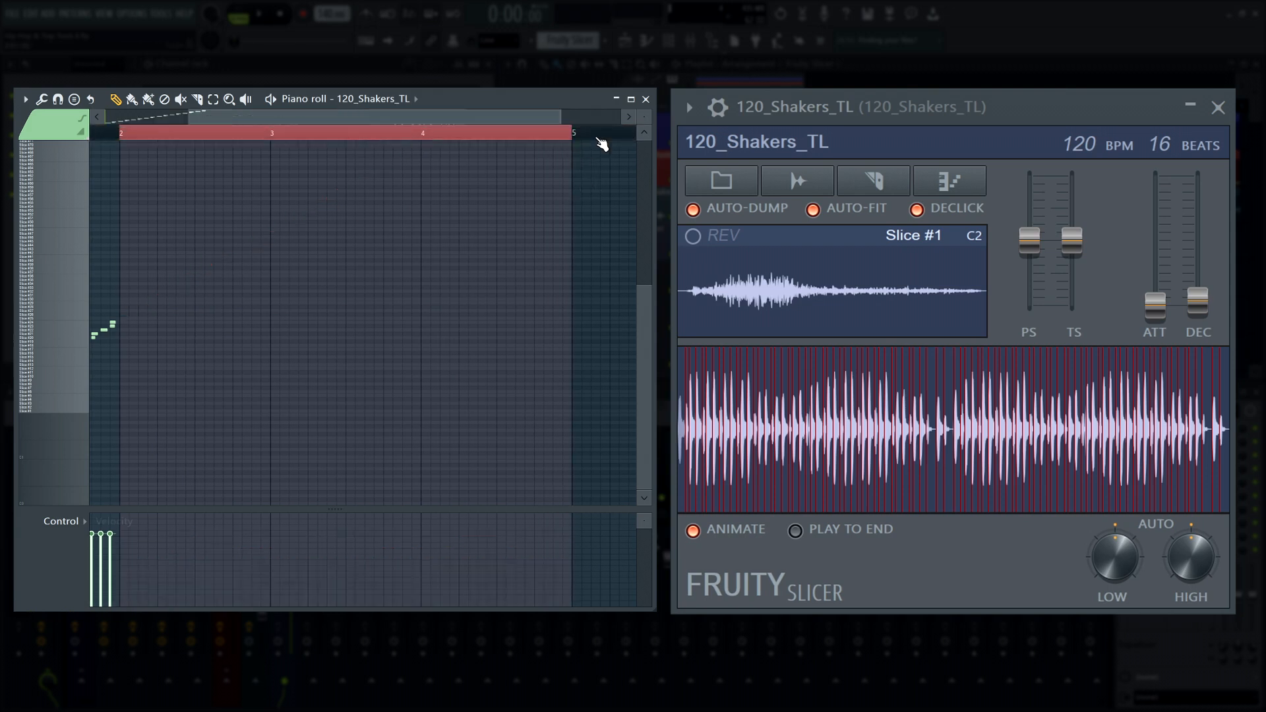
Step: Duplicate the first bar of shaker slice notes three times to fill four bars, and play the result
left_click_drag(472, 121, 310, 128)
left_click_drag(633, 135, 92, 136)
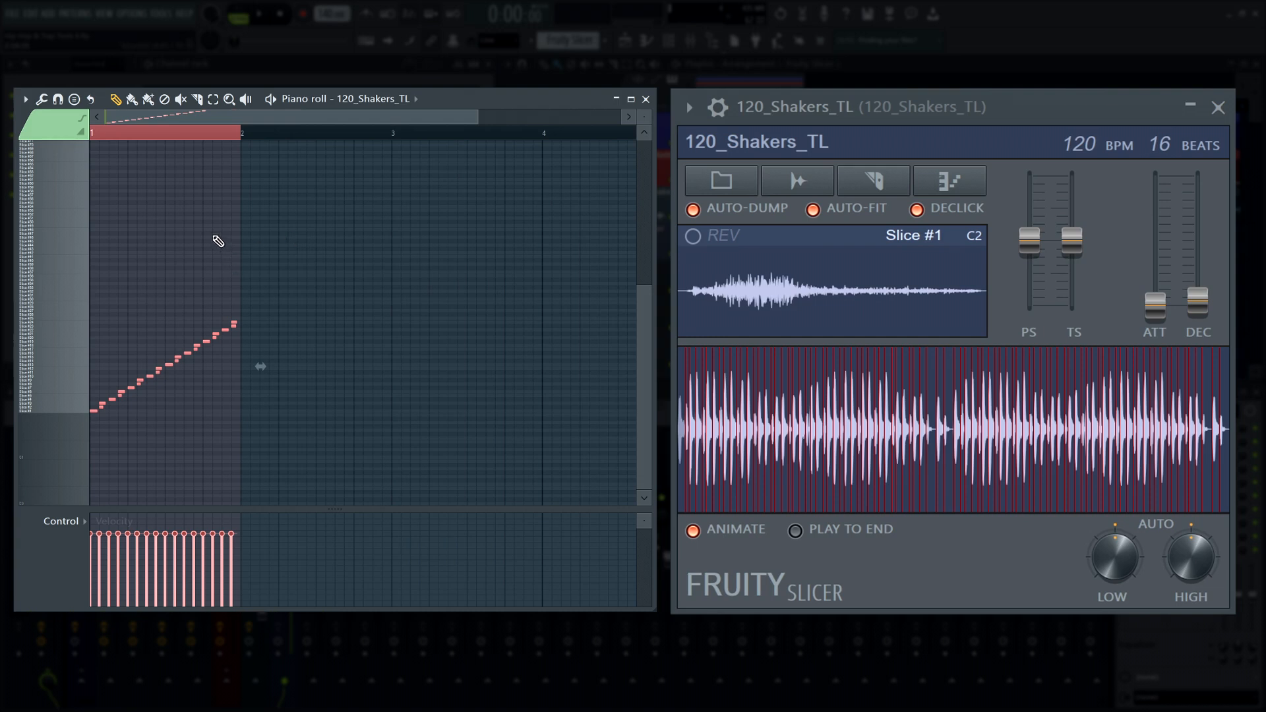
key("ctrl+b")
key("ctrl+b")
key("ctrl+b")
double_click(183, 120)
key("ctrl+d")
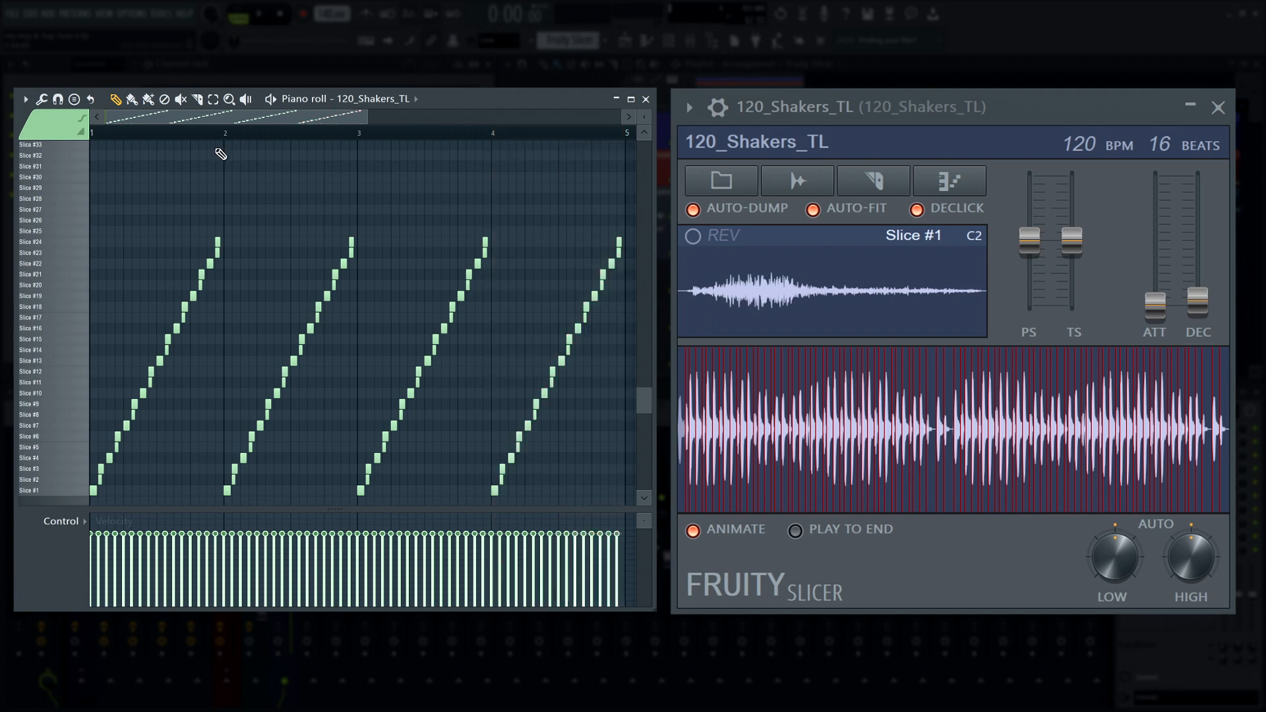
key("space")
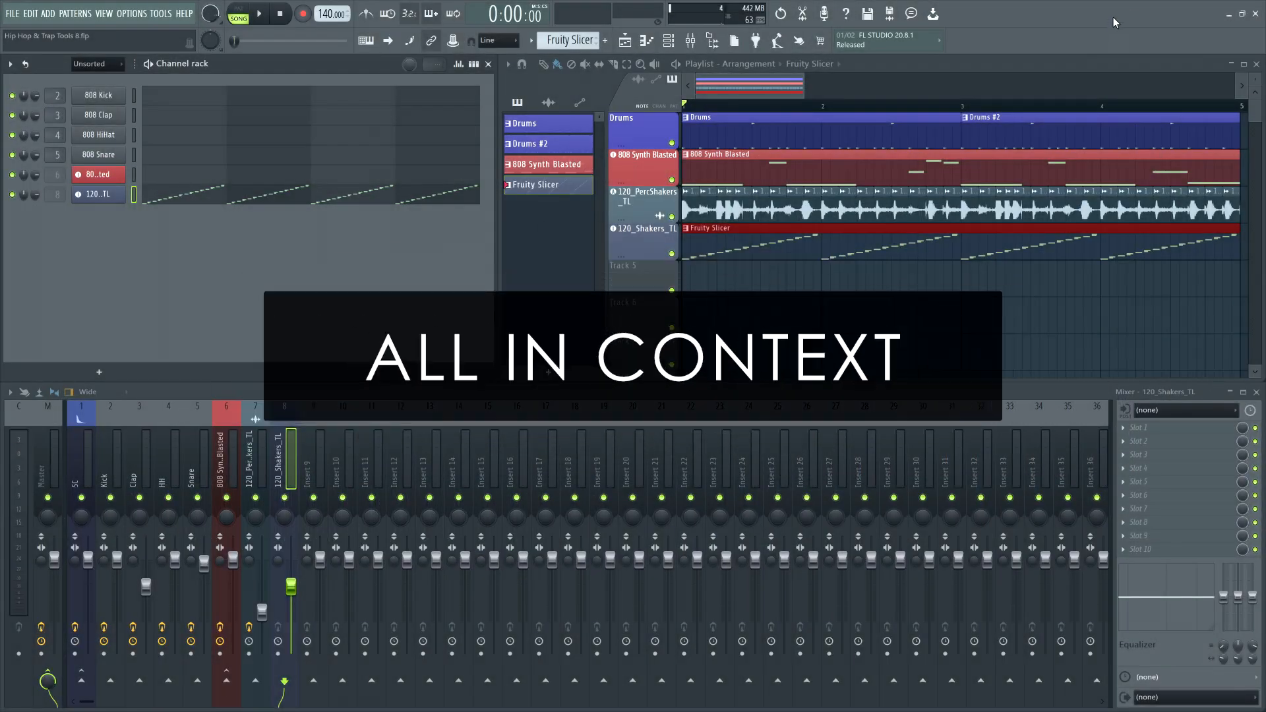
Step: Add a FLEX channel with the Bosendorfer lite preset from Essential Pianos, and record a four-bar melody using notes such as F#7, D7 and A7
key("F8")
type("FLE")
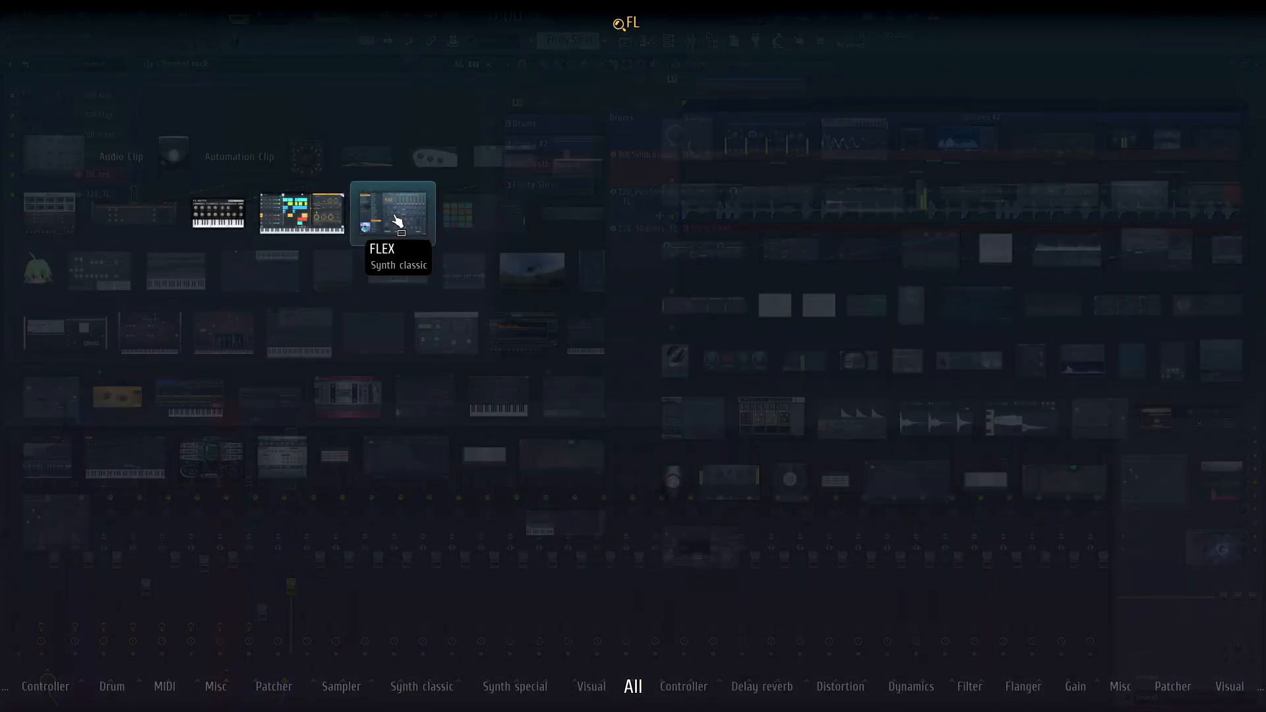
left_click_drag(398, 221, 629, 289)
left_click(276, 157)
left_click(395, 156)
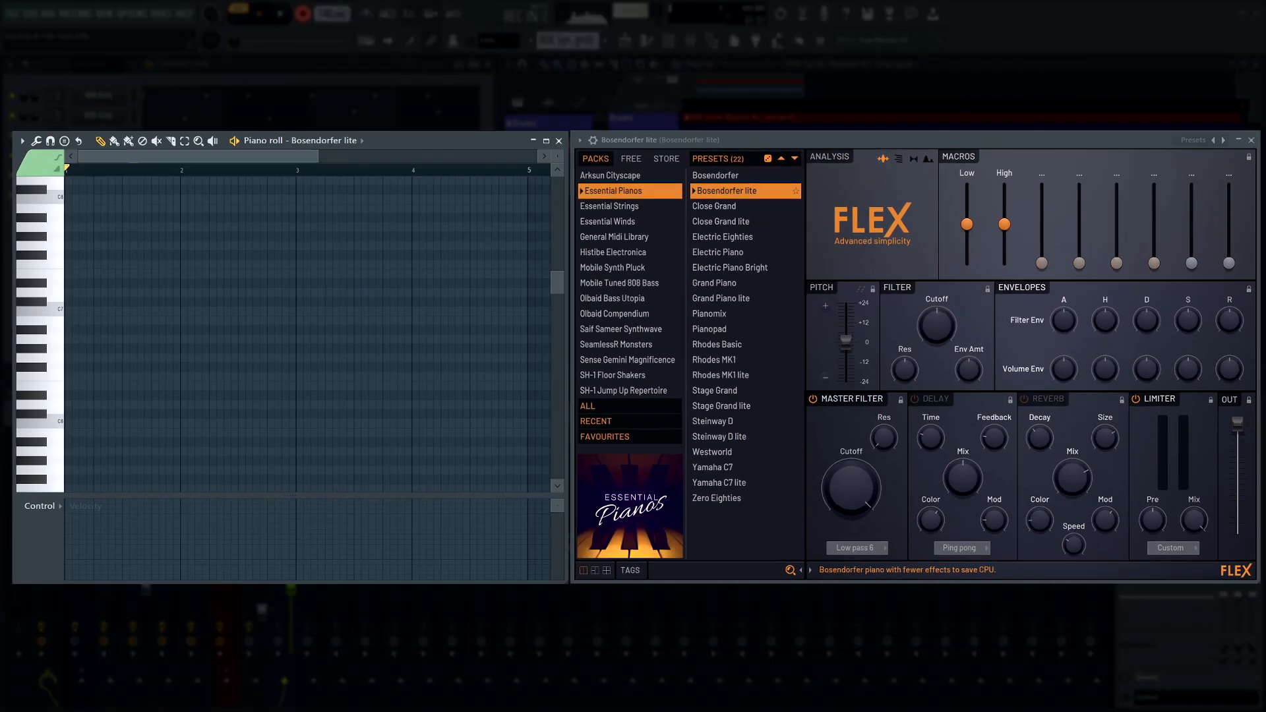
key("space")
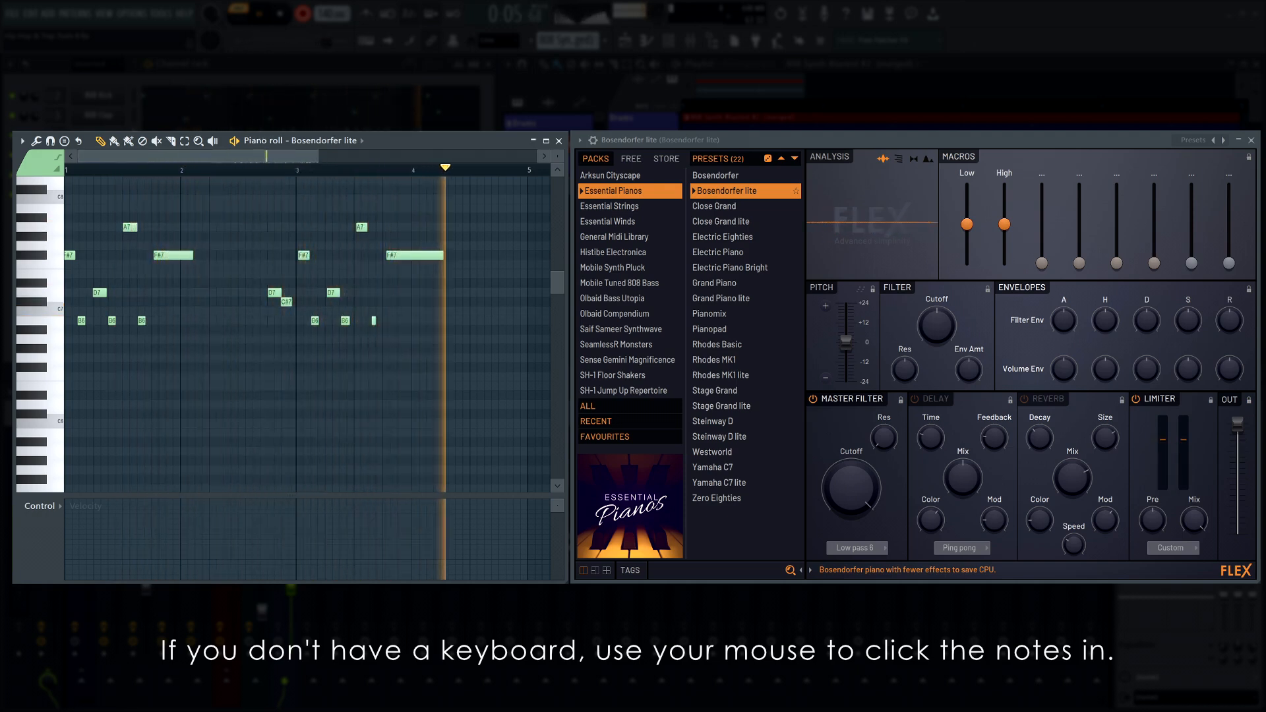
key("space")
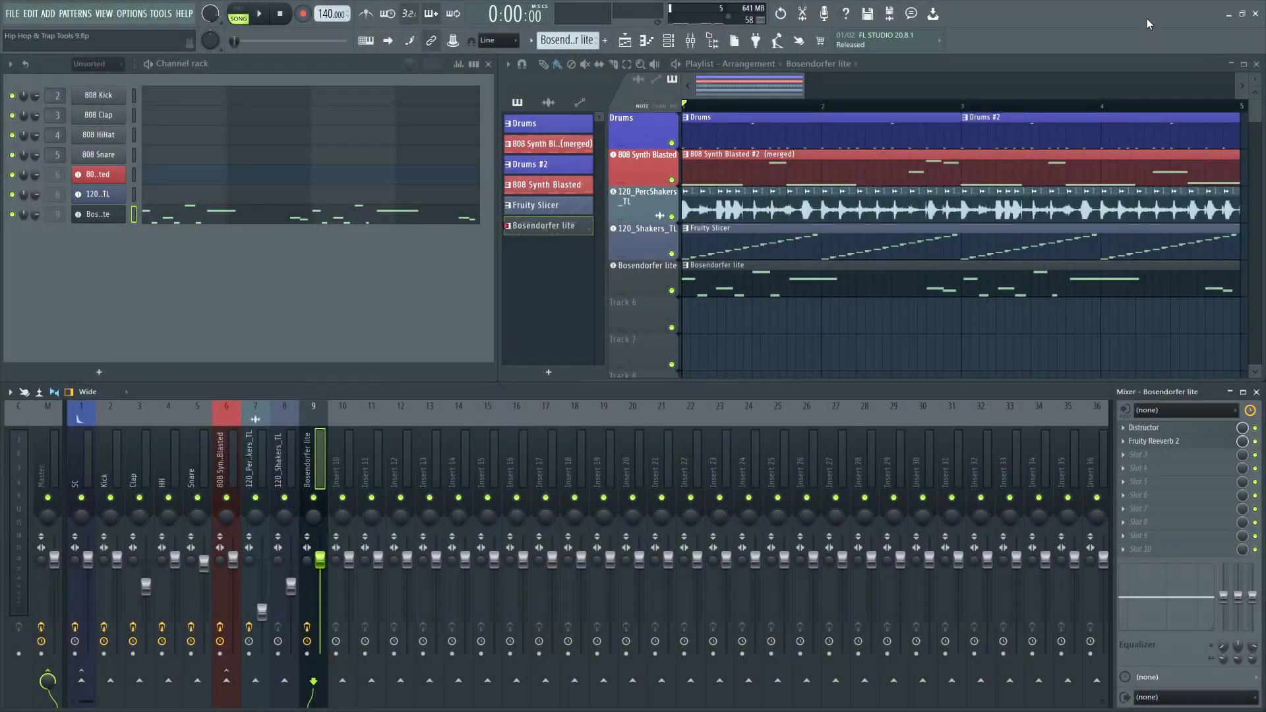
Step: Add a Slicex channel and load the 100_Cm_Stepper_TL loop from the Spaced Out Guitars folder into it
key("ctrl+F8")
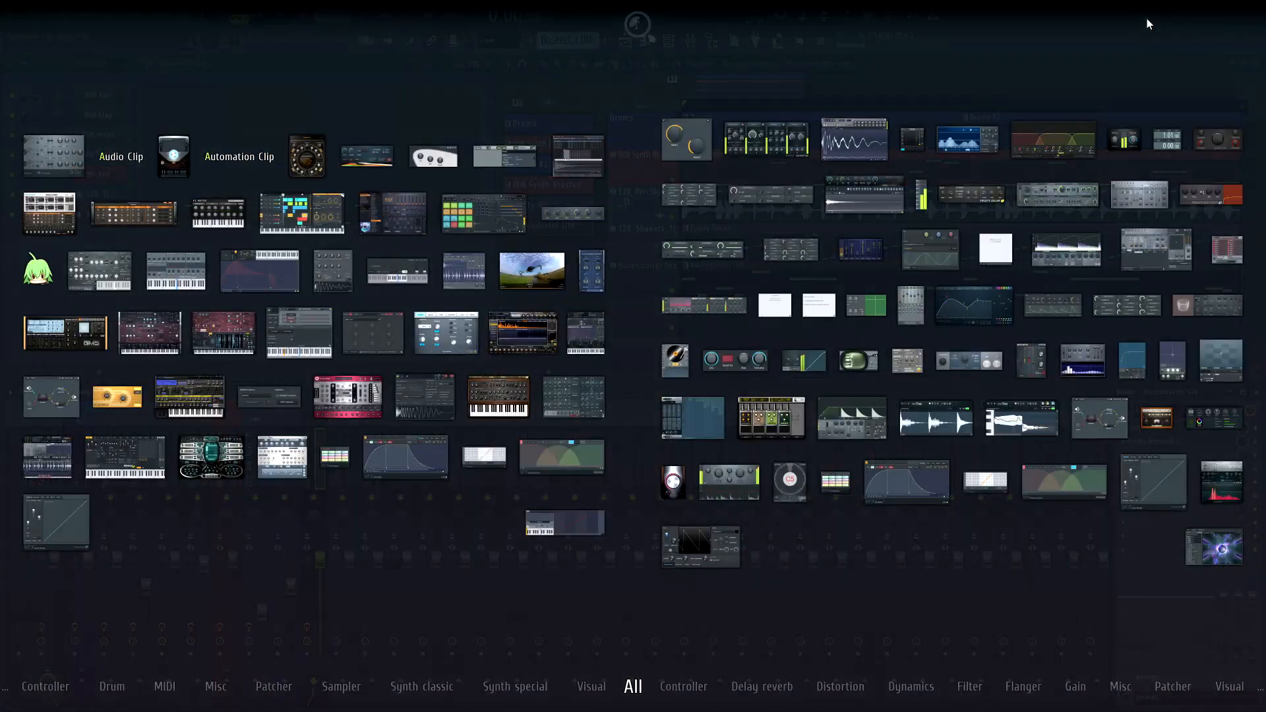
type("slic")
left_click_drag(53, 464, 632, 311)
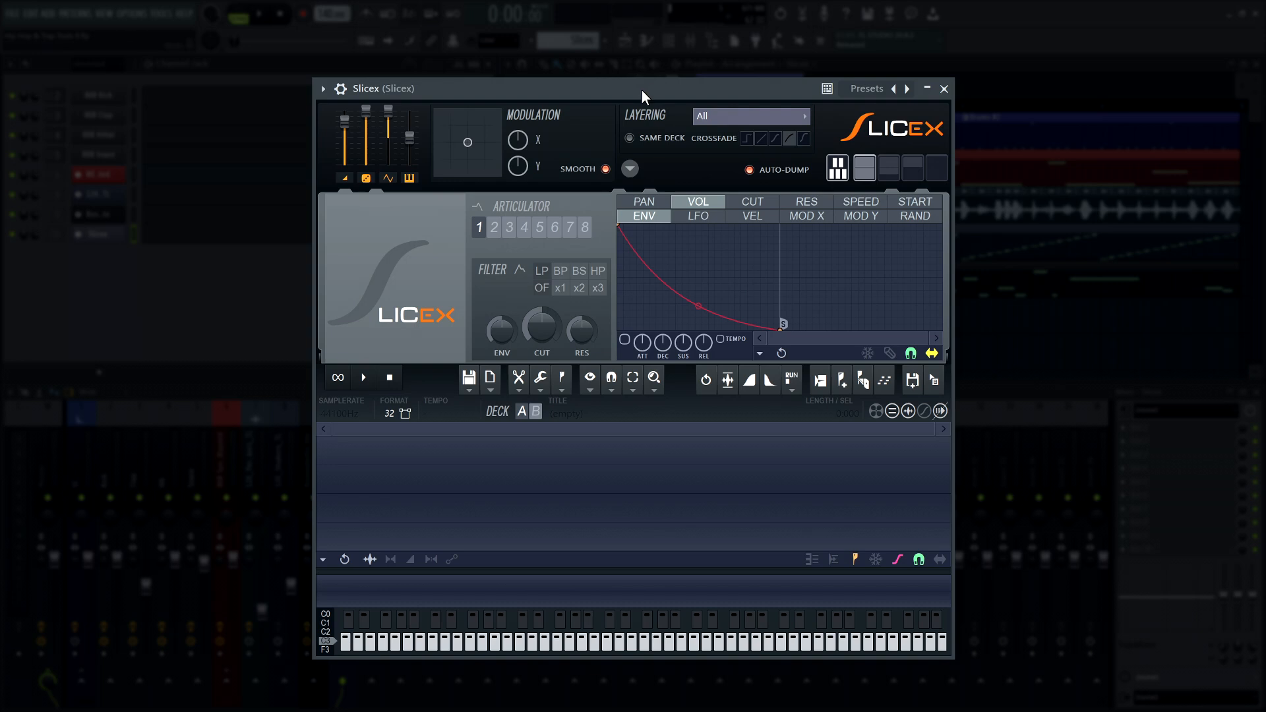
key("alt+F8")
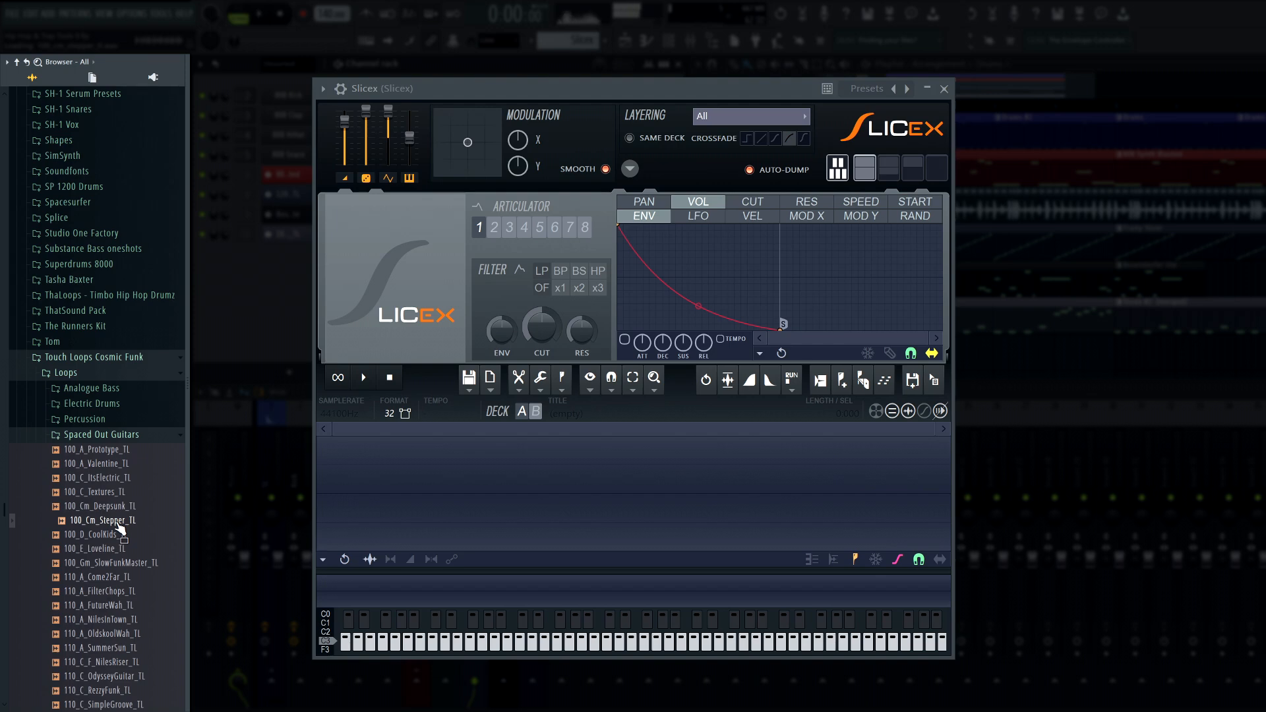
left_click_drag(120, 527, 491, 501)
Step: Open the Slicex channel's piano roll, try out the 100_Cm_Stepper_TL guitar slices by playing them, and record a pattern
key("F7")
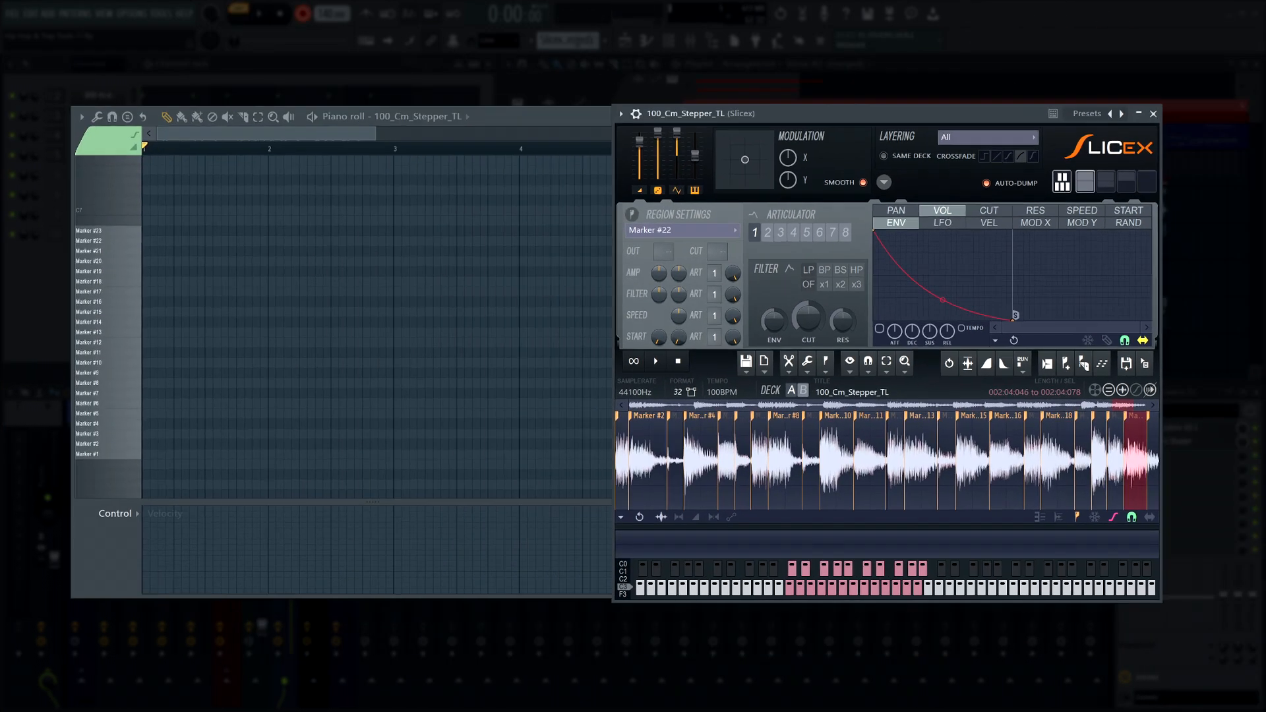
key("w")
key("q")
key("q")
key("q")
key("w")
key("q")
key("q")
key("q")
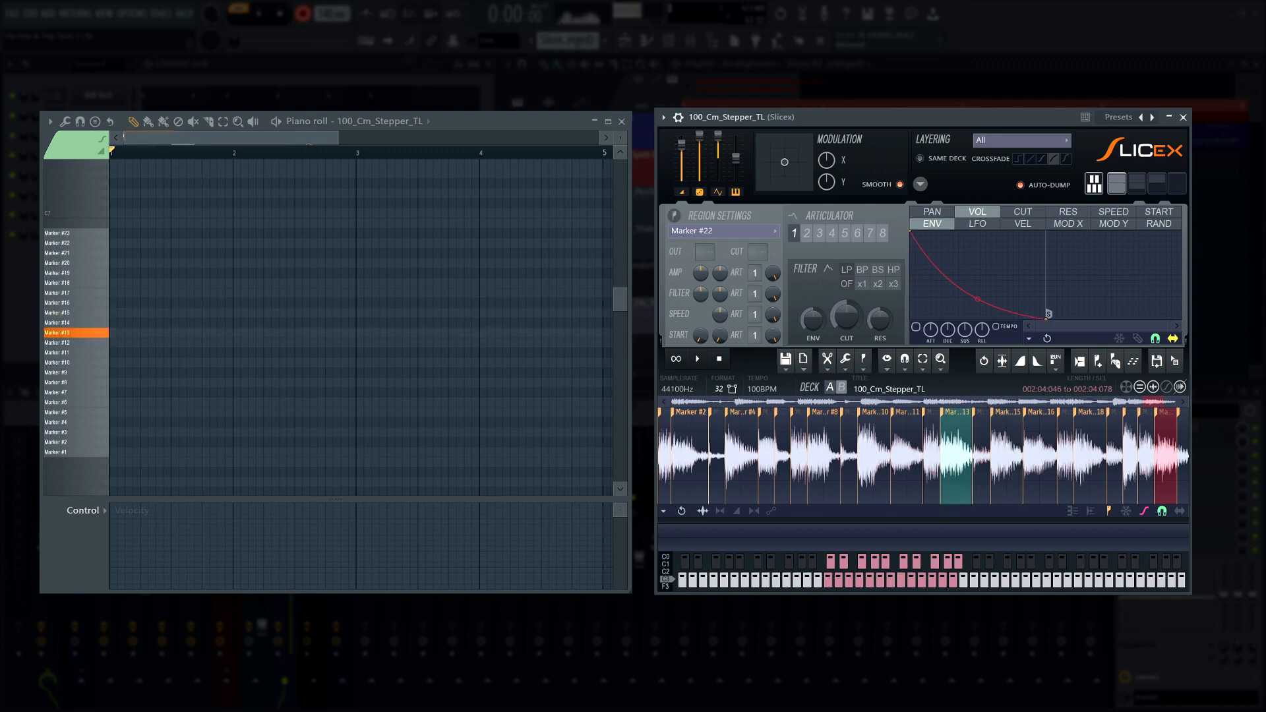
key("w")
key("y")
key("t")
key("6")
key("y")
key("t")
key("6")
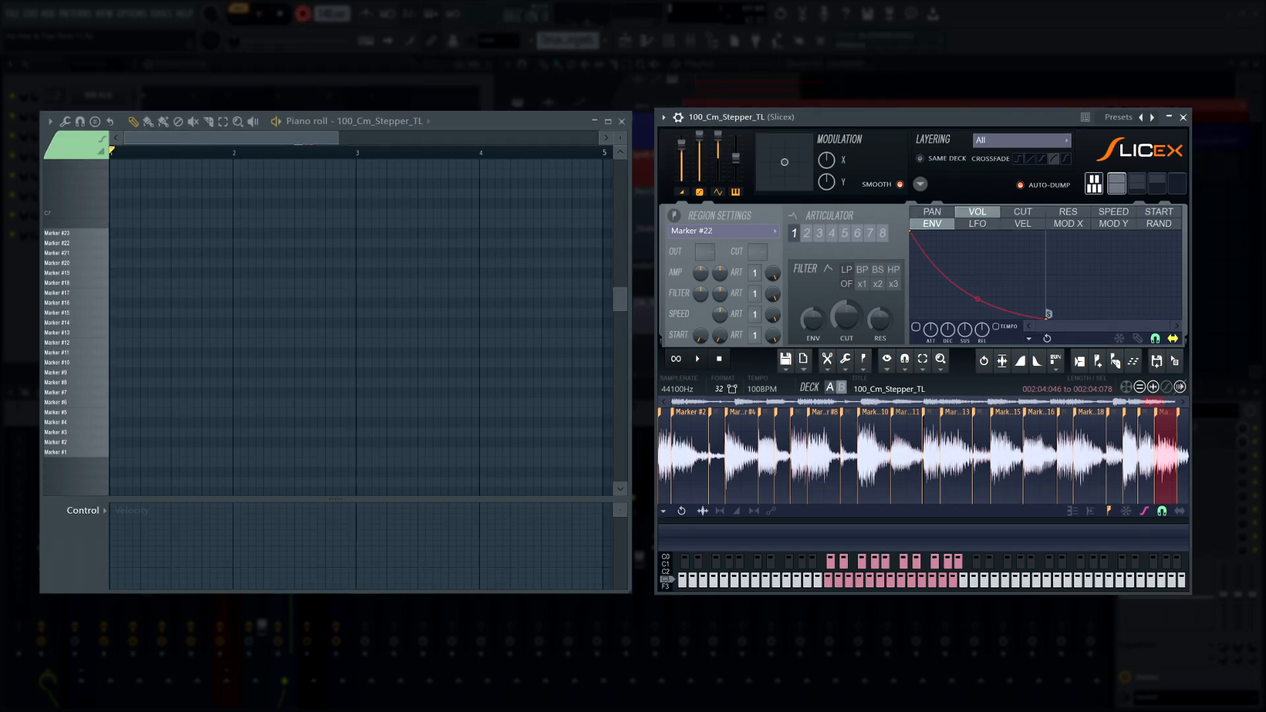
key("space")
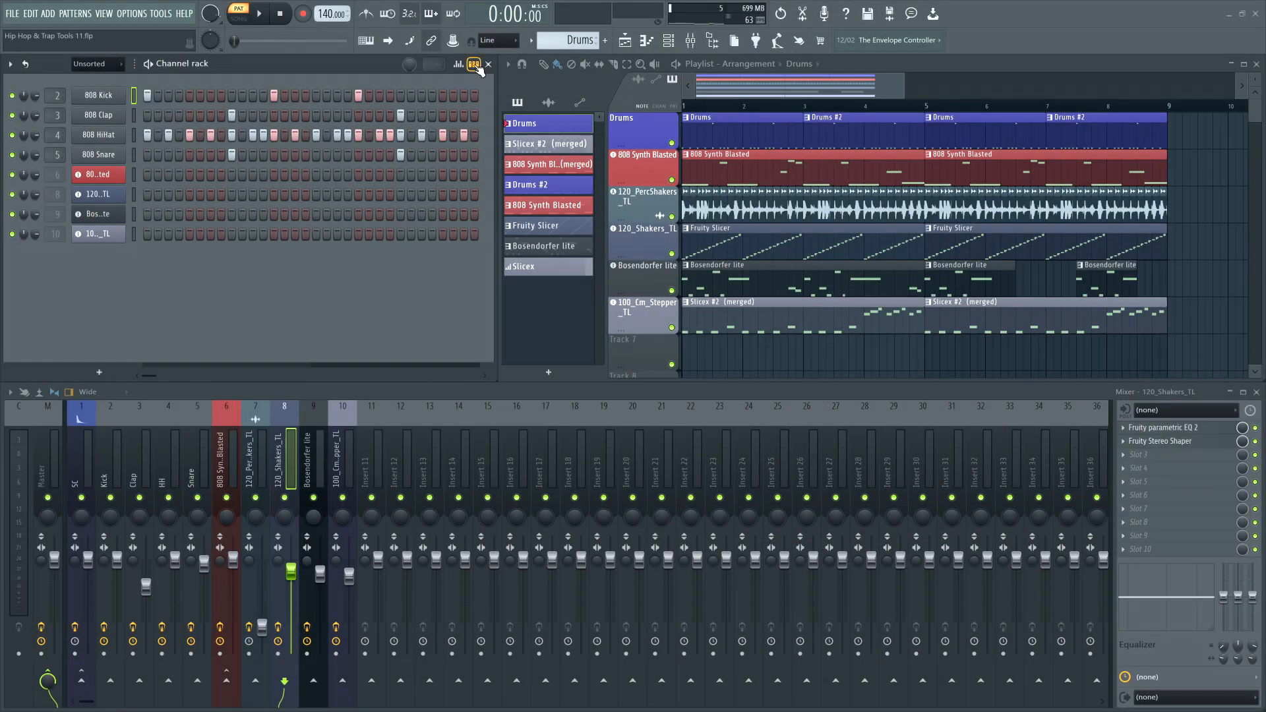
Step: Switch the Channel rack from the step grid to the note preview display and play the Drums pattern in pattern mode
left_click(475, 65)
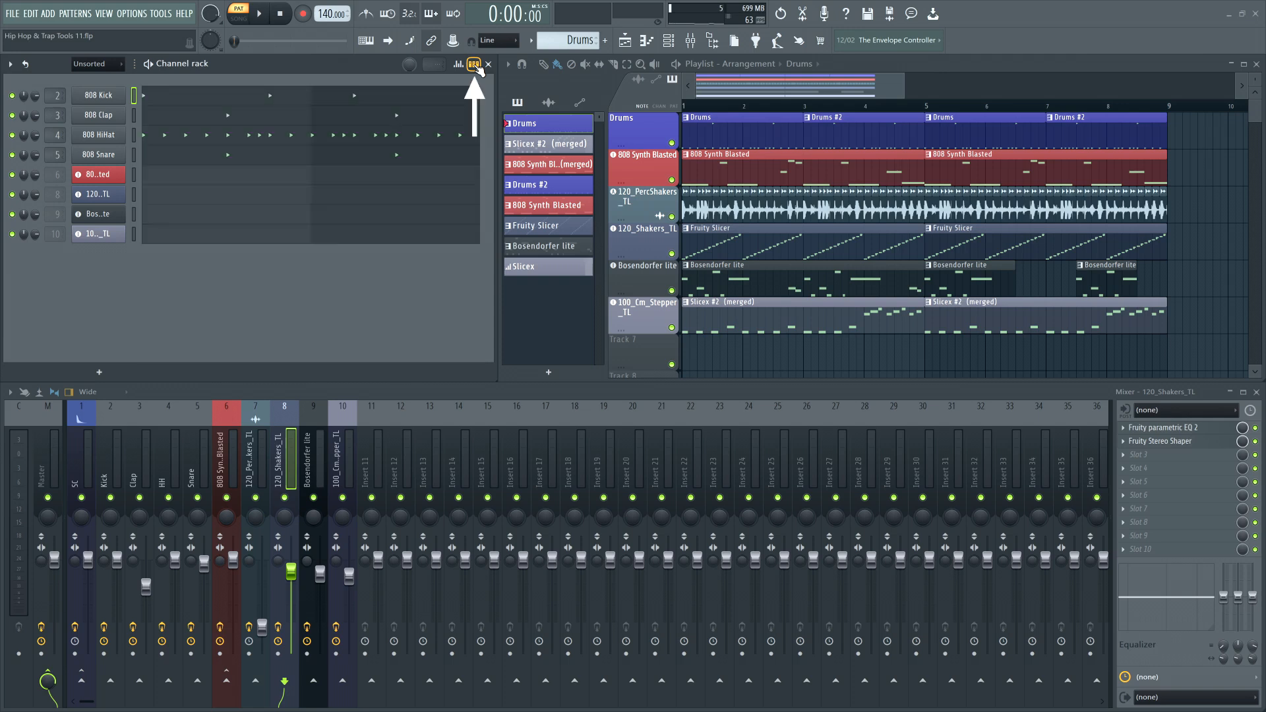
left_click(247, 18)
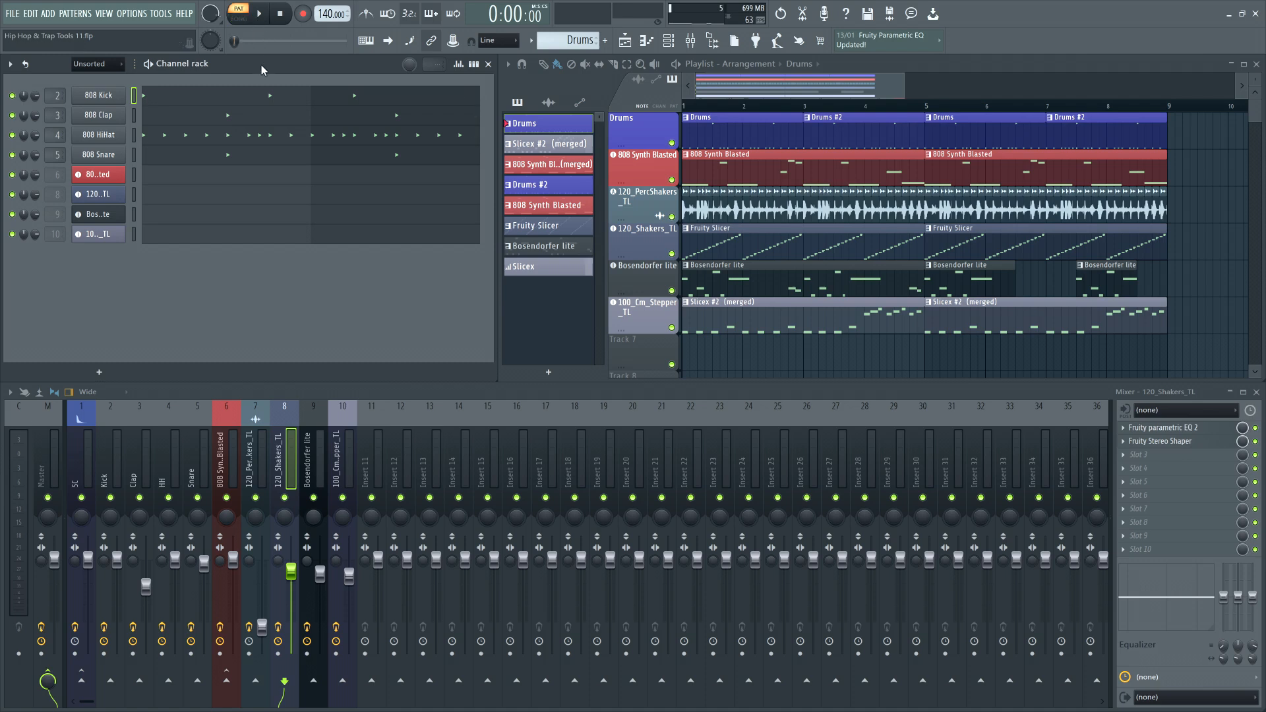
key("space")
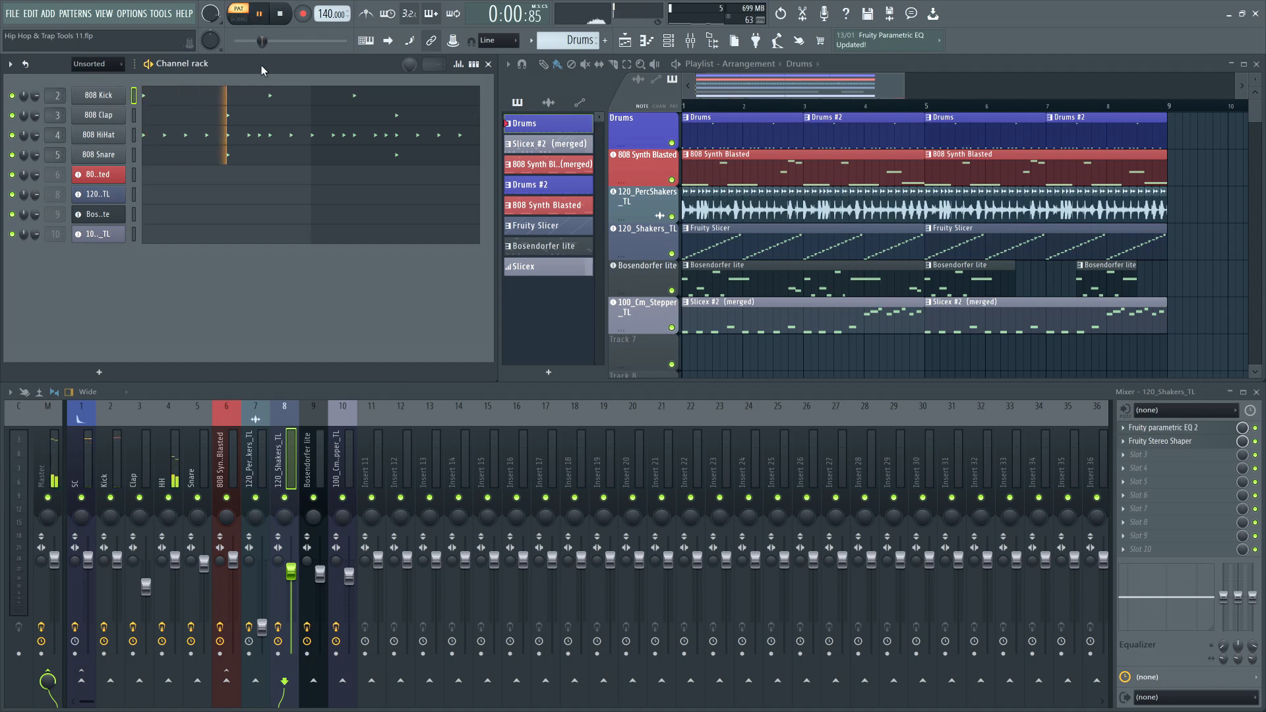
Step: Open the 808 HiHat channel's piano roll and chop the lengthened C5 note before bar 2 into a hi-hat roll, adjusting the time multiplier
key("space")
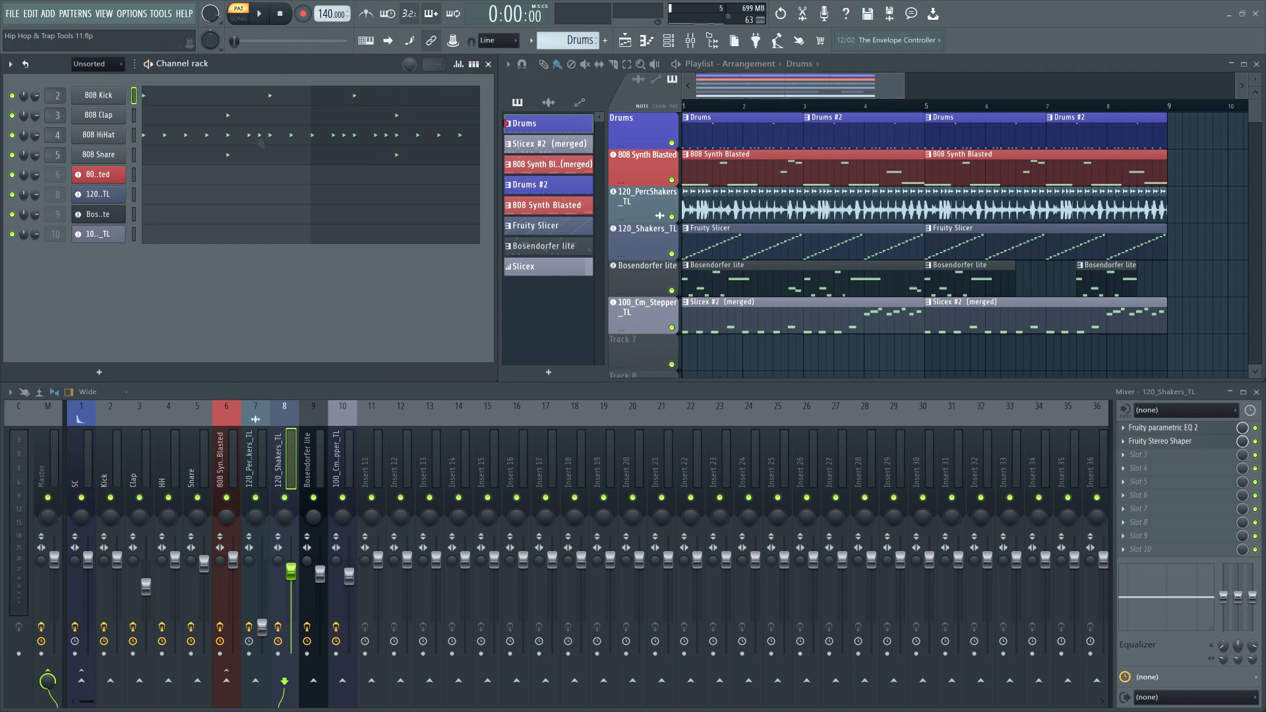
left_click(257, 136)
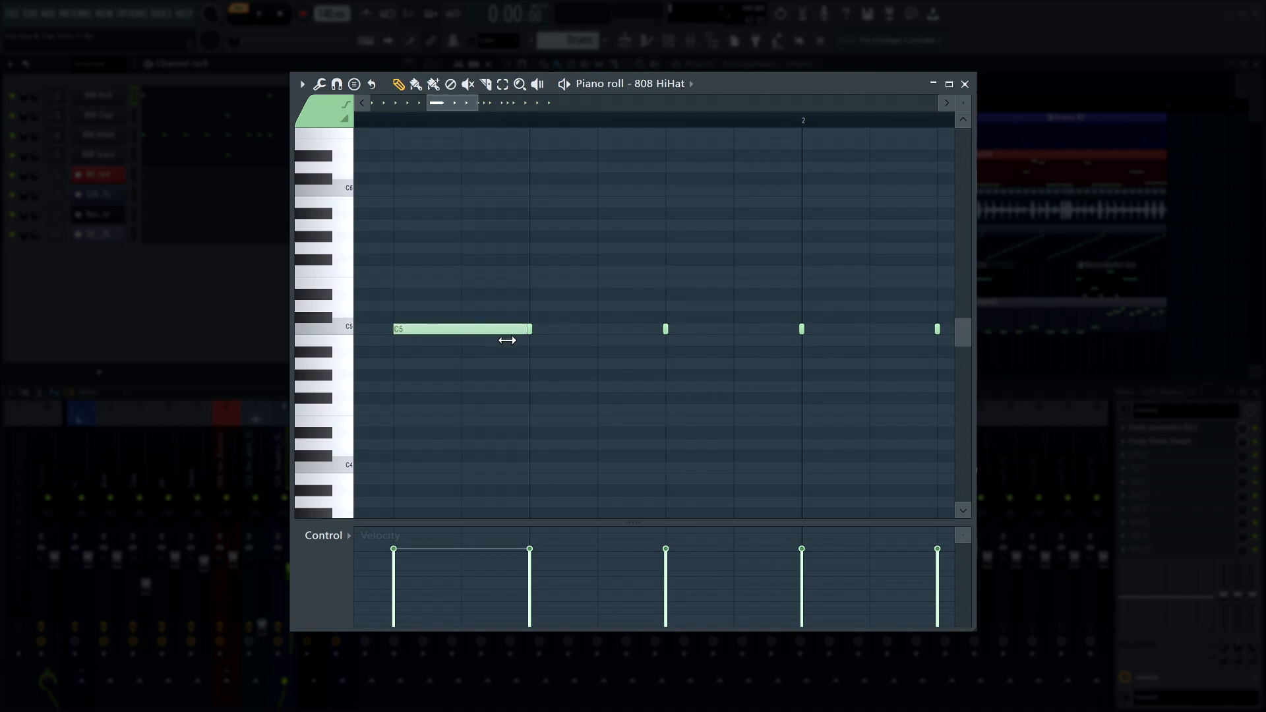
left_click_drag(457, 302, 468, 377)
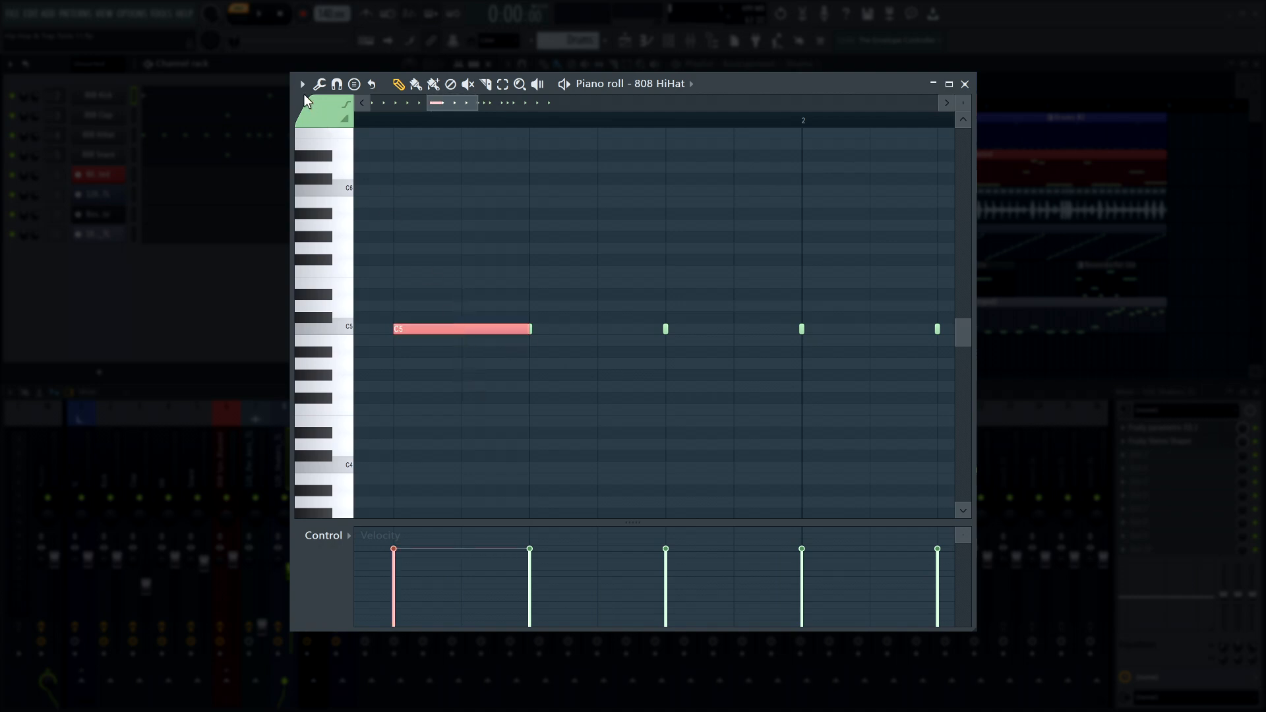
left_click(301, 84)
mouse_move(315, 130)
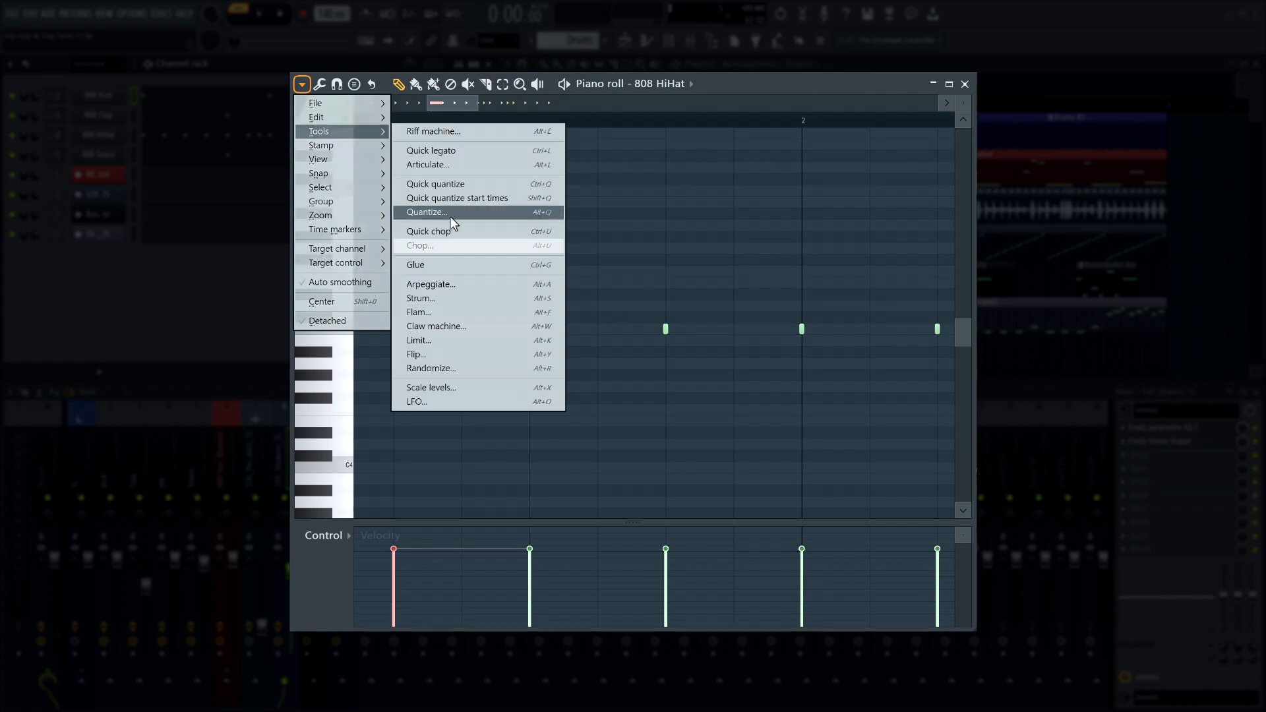
left_click(435, 246)
left_click_drag(946, 259, 947, 261)
left_click(1093, 398)
key("space")
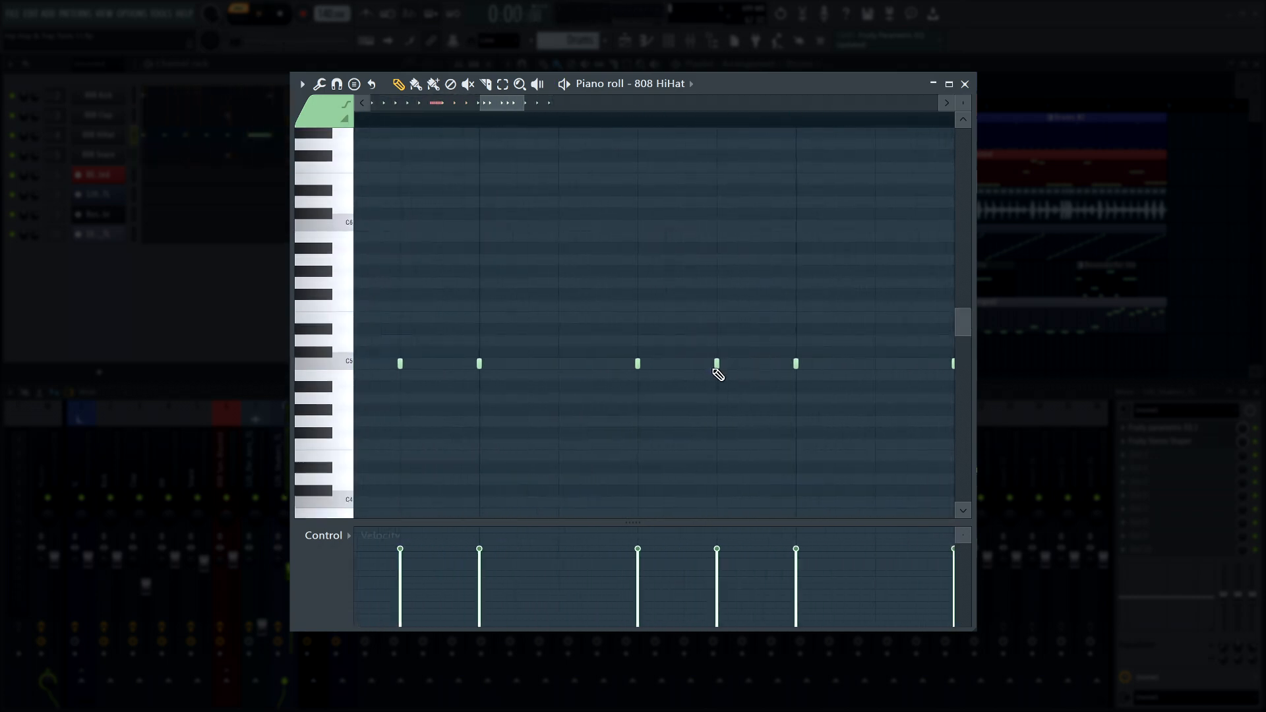
Step: Lengthen another 808 HiHat C5 note up to the start of a following hit and chop it into eight short notes
left_click_drag(639, 366, 792, 366)
left_click(713, 359, "ctrl")
key("alt+u")
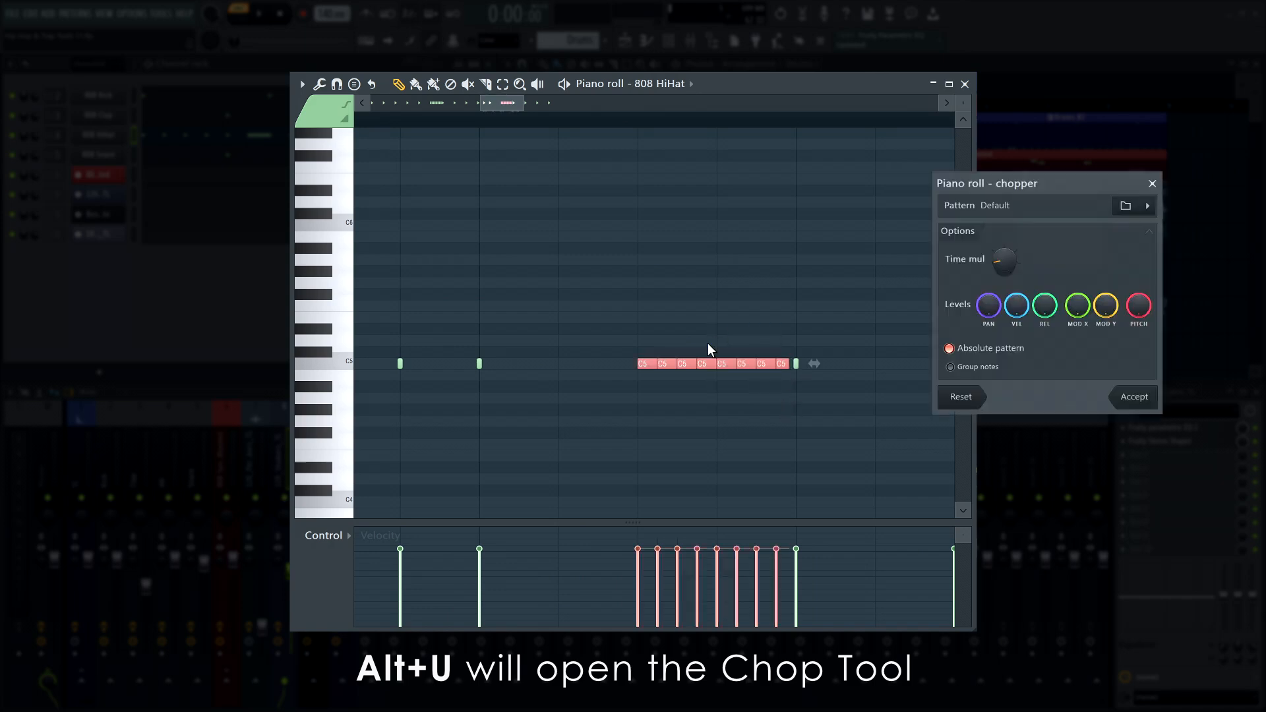
left_click(1134, 396)
Step: Switch the hi-hat piano roll's control lane to another note property and deselect the notes
left_click(323, 535)
left_click(359, 605)
key("ctrl+d")
Step: Play the Drums #2 pattern with the hi-hat rolls, and switch to song mode to play the whole arrangement
key("space")
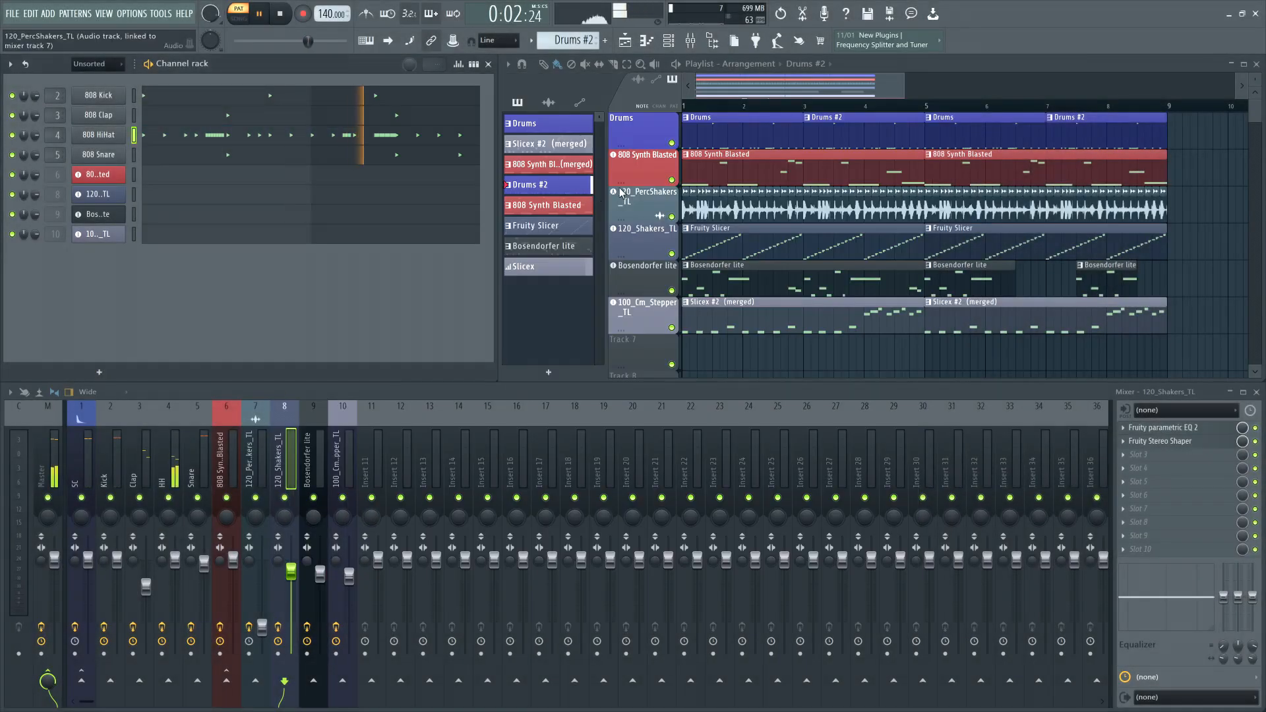
key("l")
key("space")
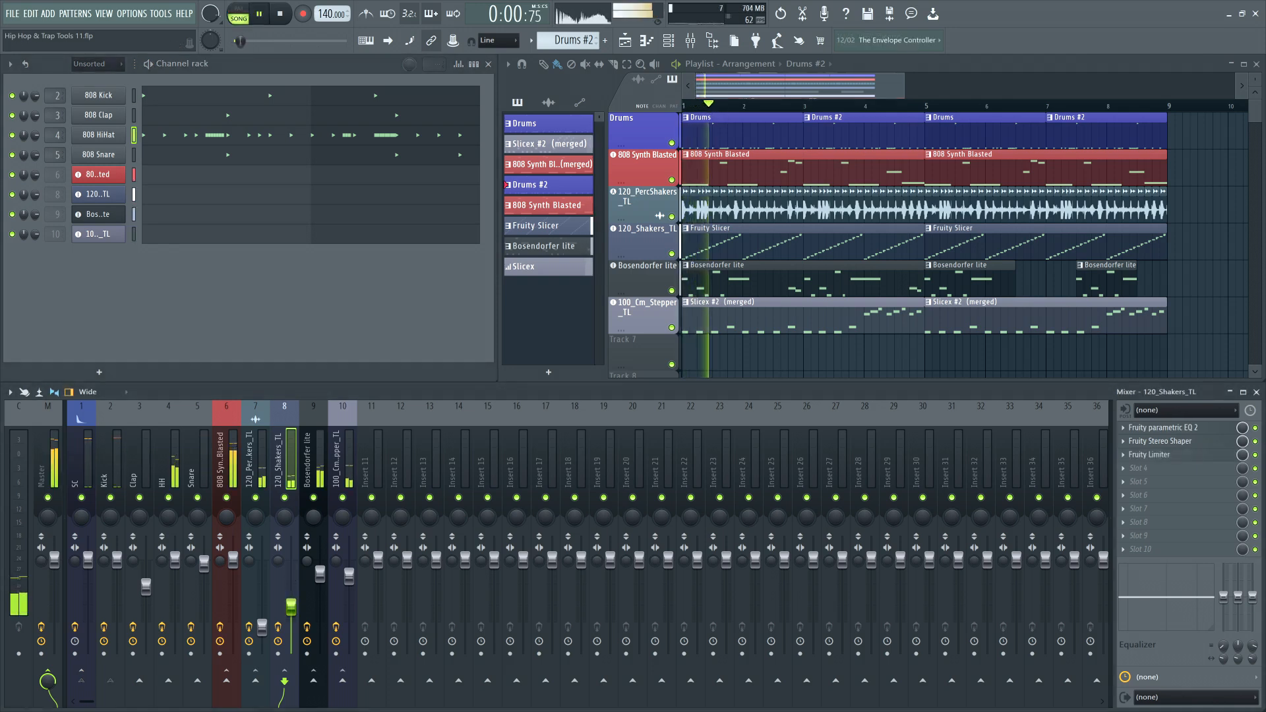